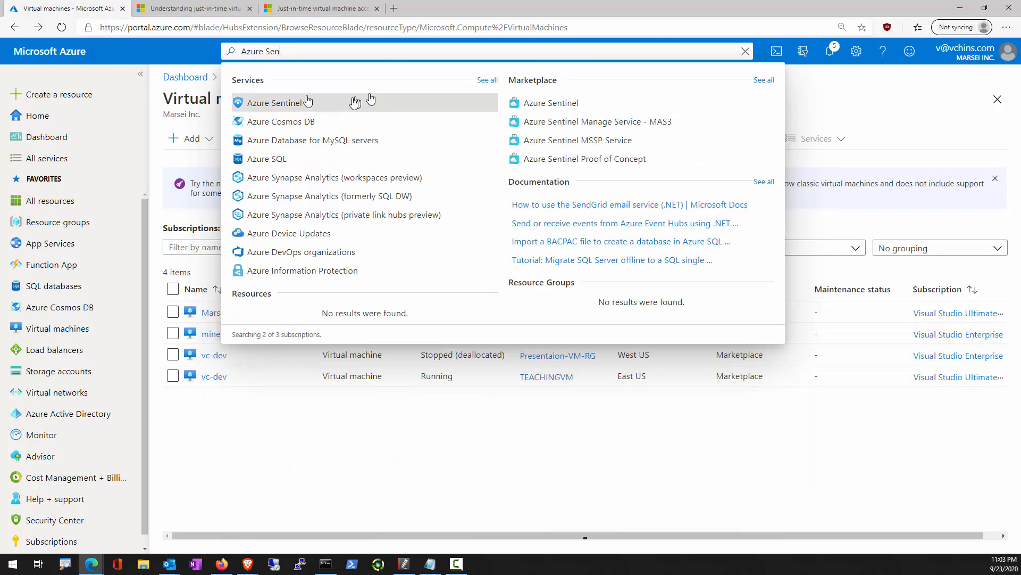
# Open the Azure Sentinel service and add Azure Sentinel to the vc-sentinel workspace.
pyautogui.click(303, 101)
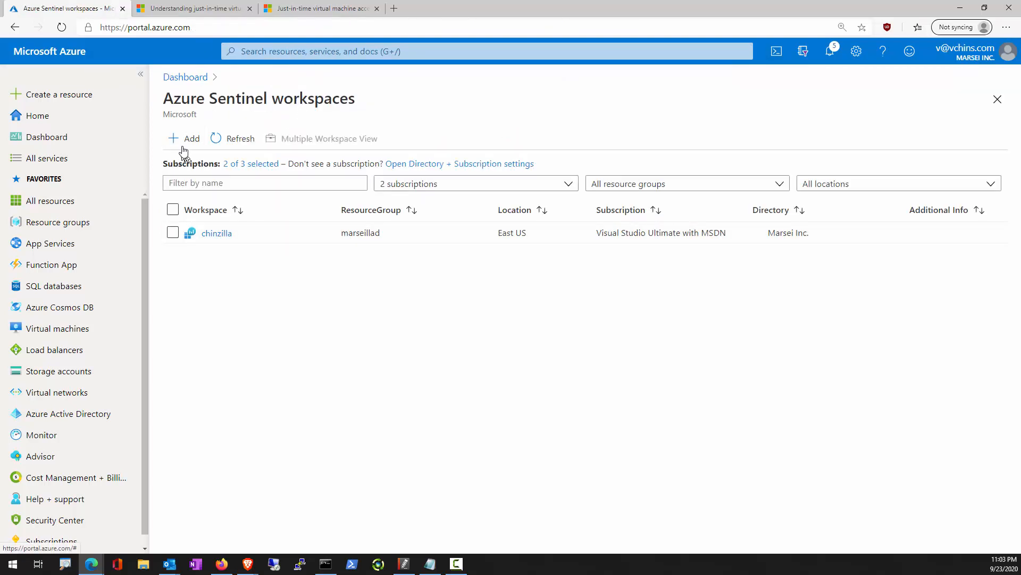
pyautogui.click(185, 139)
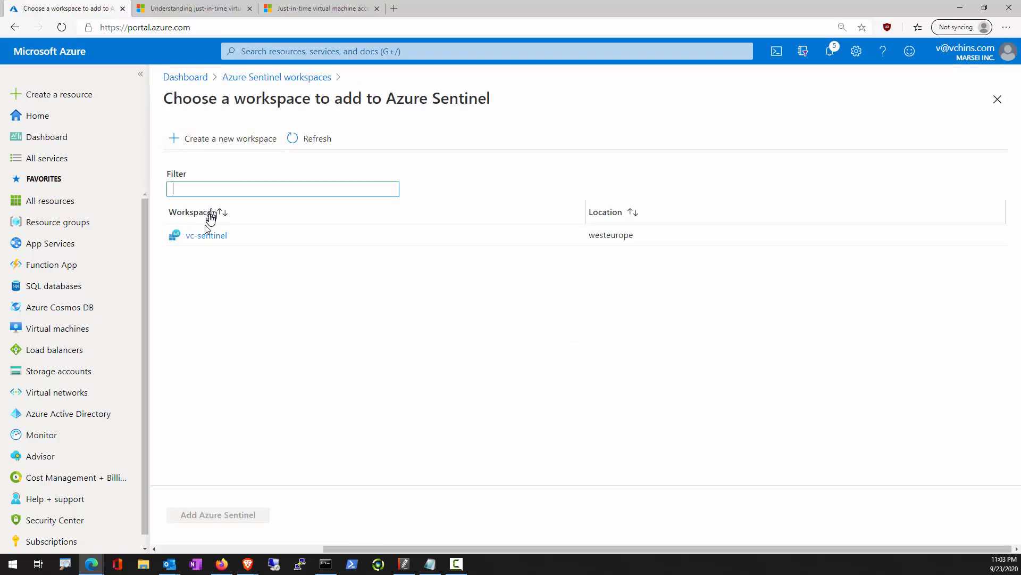
pyautogui.click(253, 239)
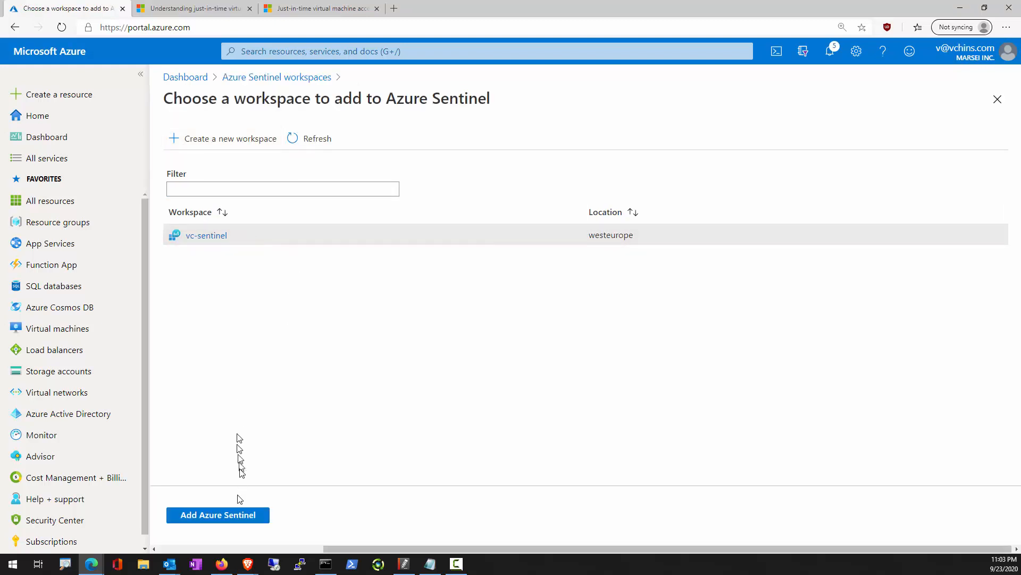
pyautogui.click(237, 514)
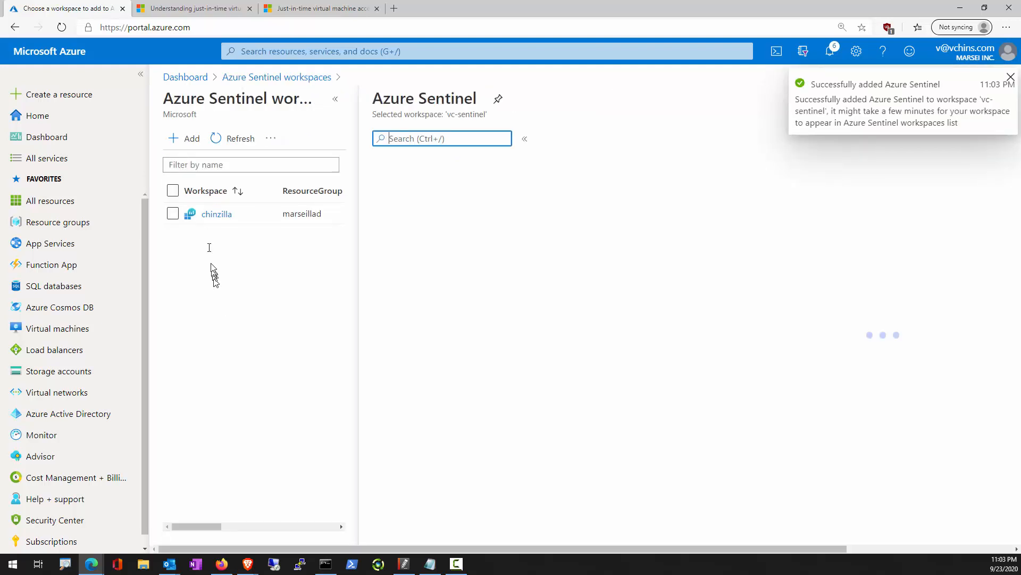
# Collapse the portal navigation and open the connector page for Azure Active Directory from the Sentinel data connectors.
pyautogui.click(141, 74)
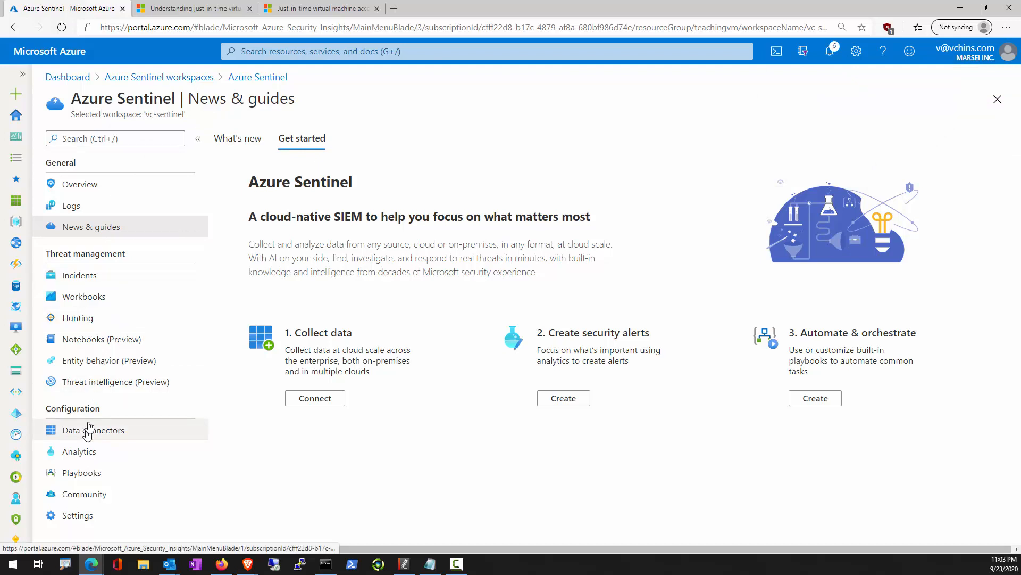
pyautogui.click(91, 441)
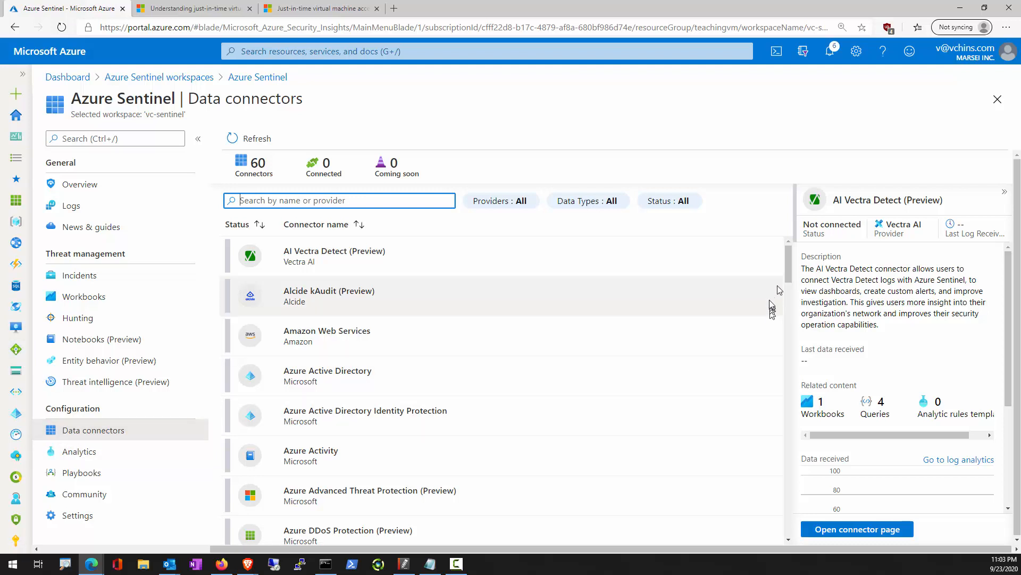
pyautogui.moveTo(789, 269)
pyautogui.mouseDown()
pyautogui.moveTo(812, 411)
pyautogui.moveTo(819, 291)
pyautogui.moveTo(804, 272)
pyautogui.mouseUp()
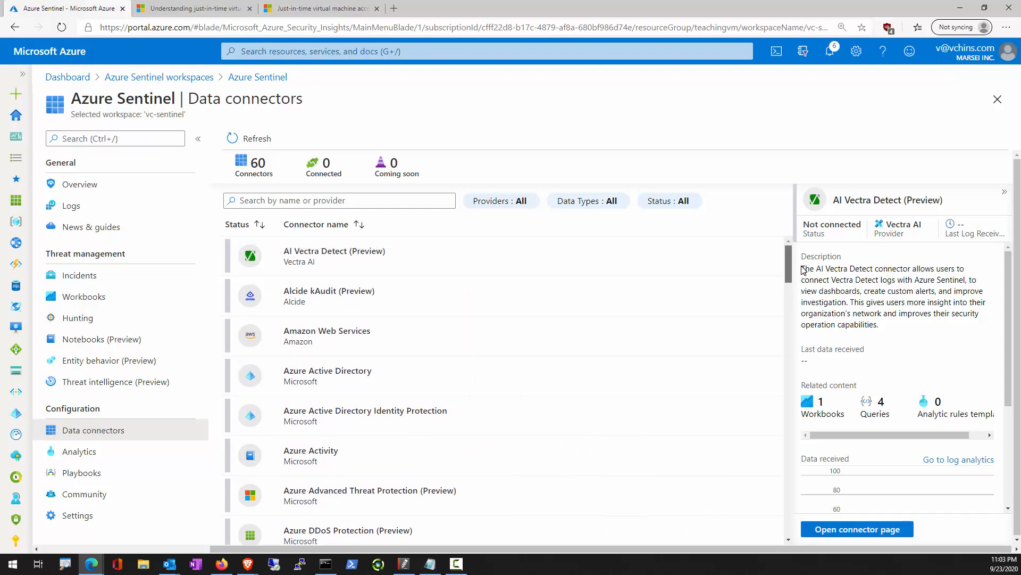
pyautogui.click(347, 385)
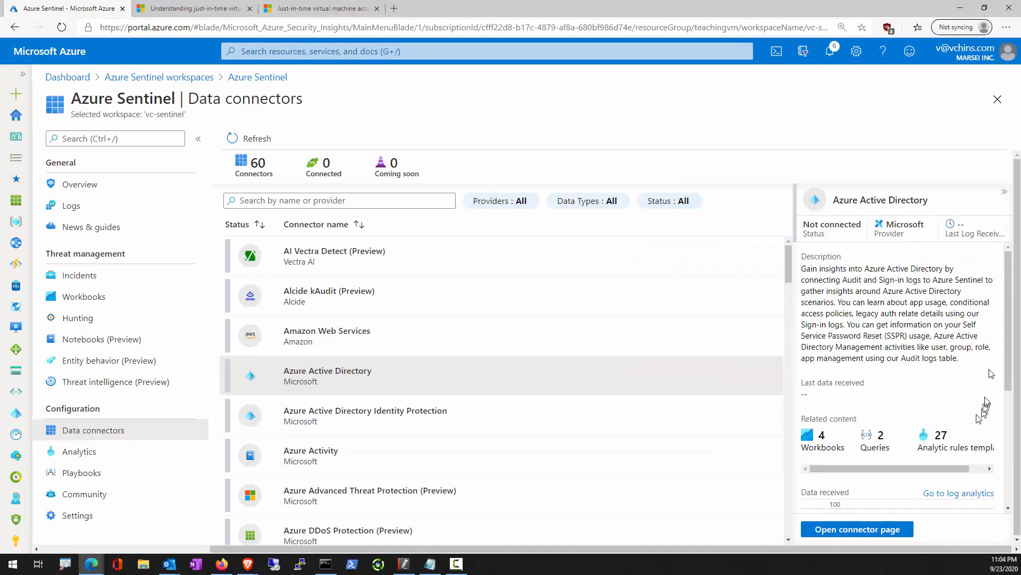
pyautogui.moveTo(1009, 366); pyautogui.dragTo(1014, 408)
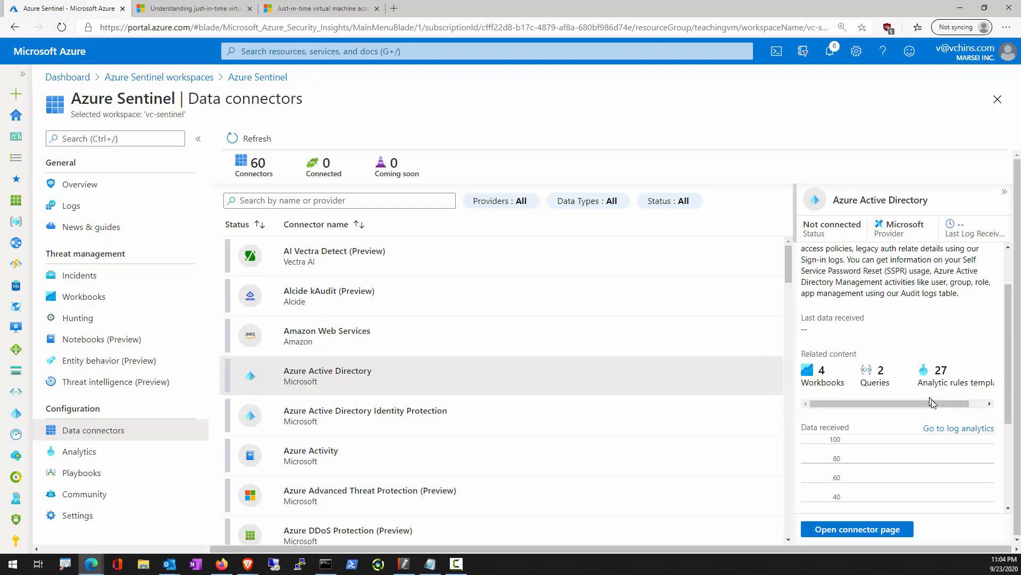
pyautogui.moveTo(931, 403); pyautogui.dragTo(894, 413)
pyautogui.click(849, 529)
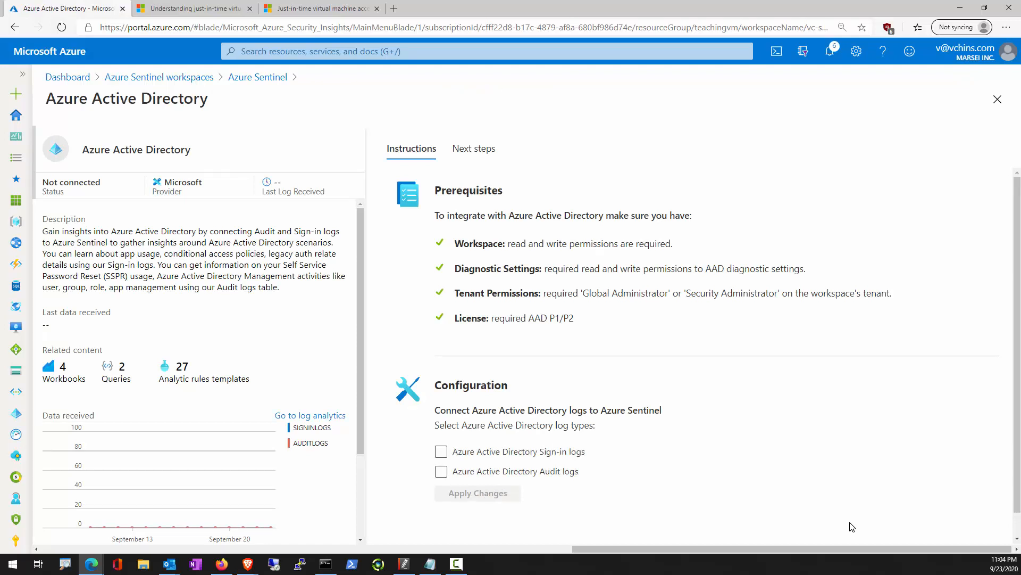
# Review the prerequisites, then connect the Azure Active Directory Sign-in logs and Audit logs to Azure Sentinel.
pyautogui.moveTo(432, 225); pyautogui.dragTo(594, 319)
pyautogui.click(589, 316)
pyautogui.moveTo(463, 269); pyautogui.dragTo(472, 327)
pyautogui.click(473, 324)
pyautogui.click(440, 452)
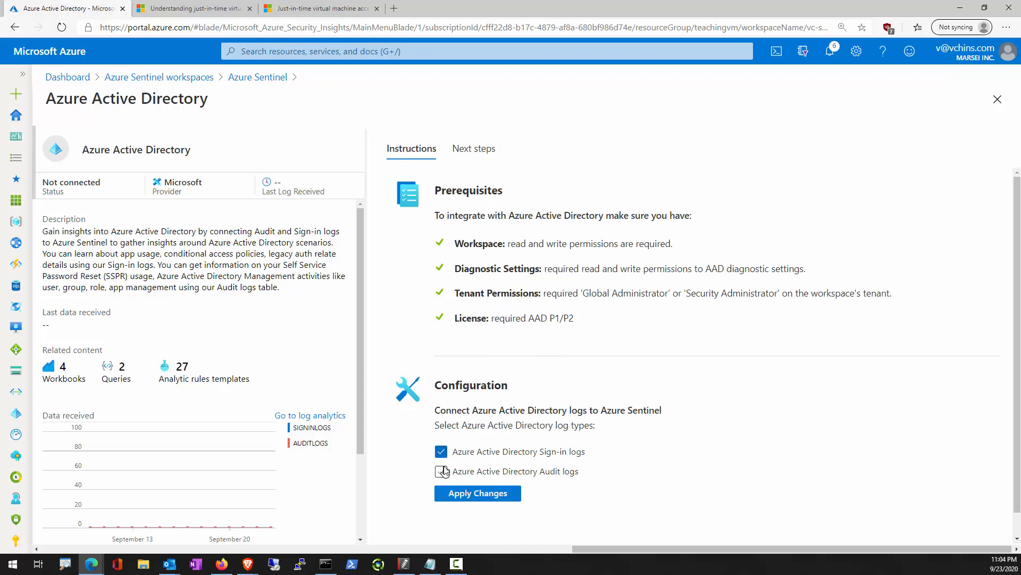
pyautogui.click(466, 492)
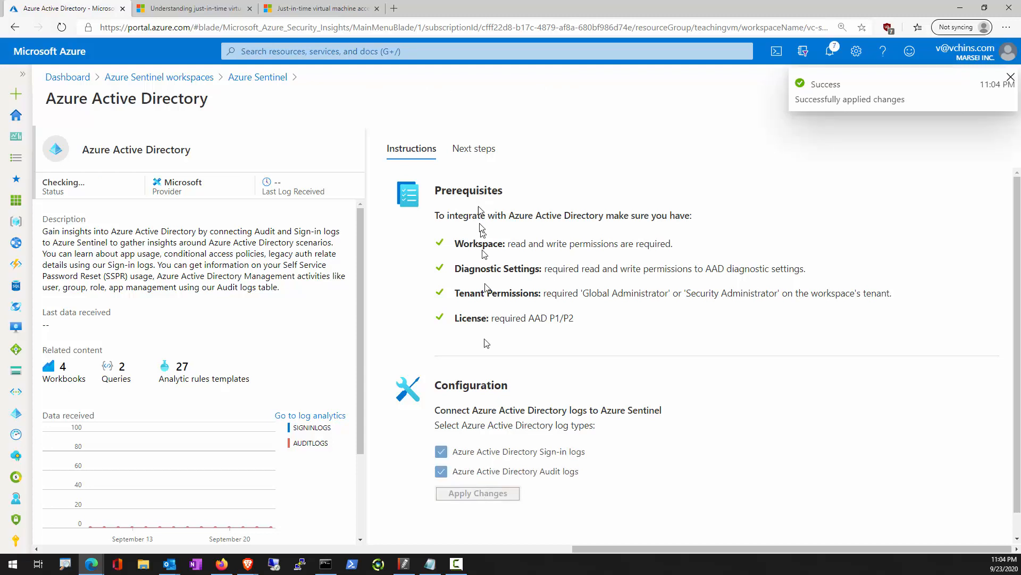
# Examine the Azure Active Directory connector's next steps: recommended workbooks, query samples and relevant analytic templates.
pyautogui.click(486, 161)
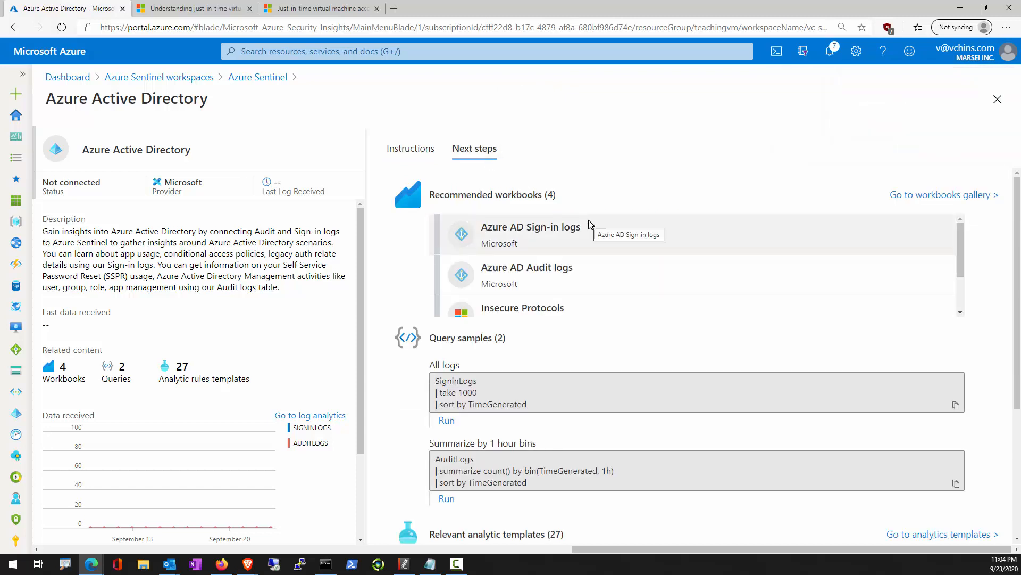
pyautogui.scroll(-3, 590, 235)
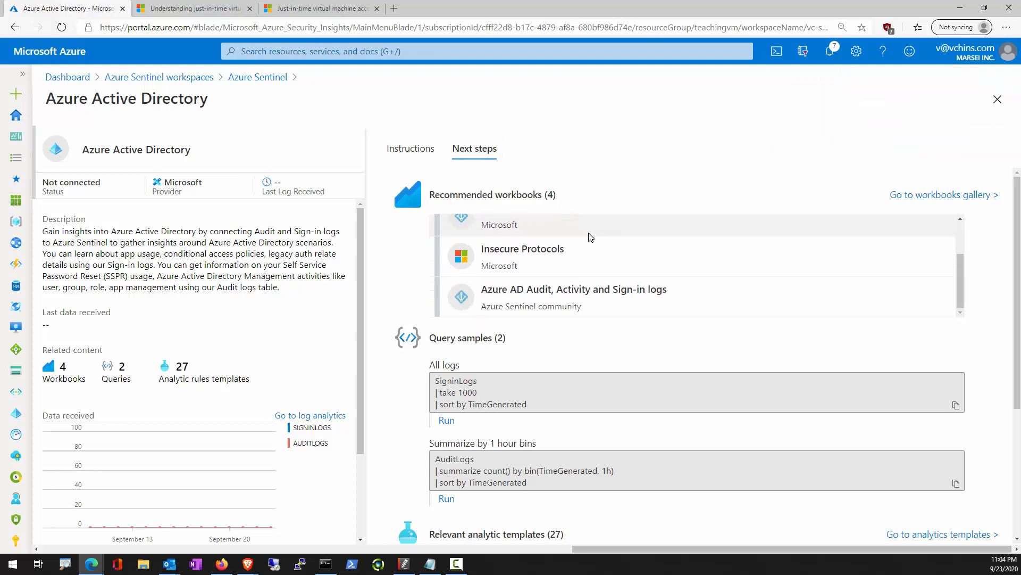
pyautogui.scroll(-3, 590, 237)
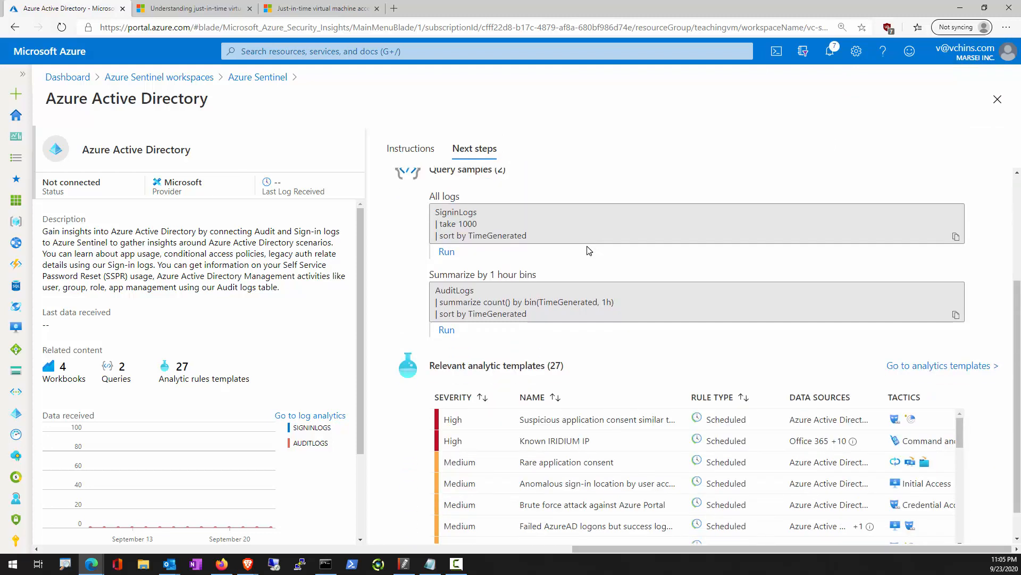
pyautogui.scroll(-2, 589, 251)
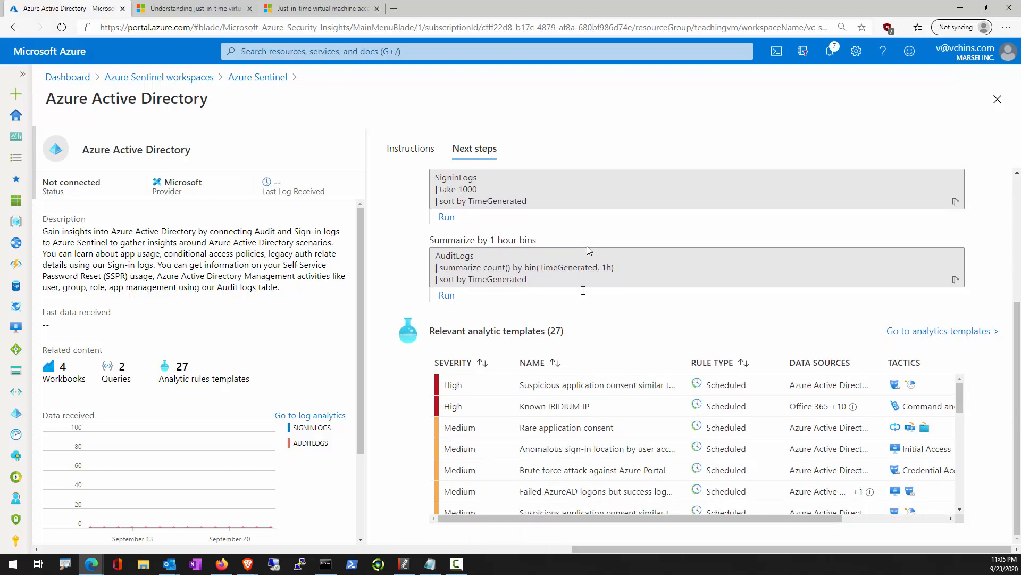
pyautogui.scroll(-2, 594, 377)
pyautogui.scroll(-5, 596, 404)
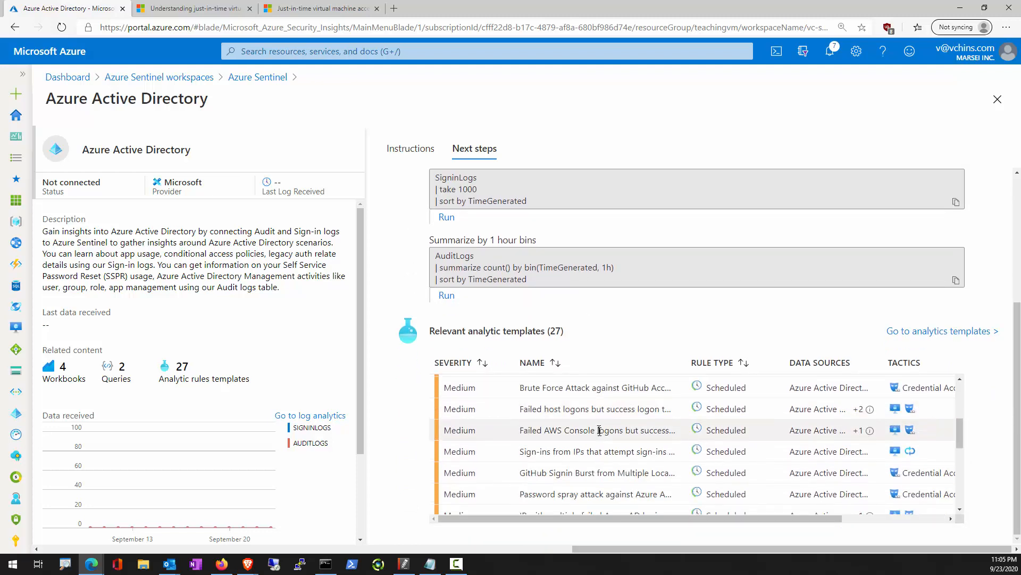
pyautogui.scroll(-3, 600, 435)
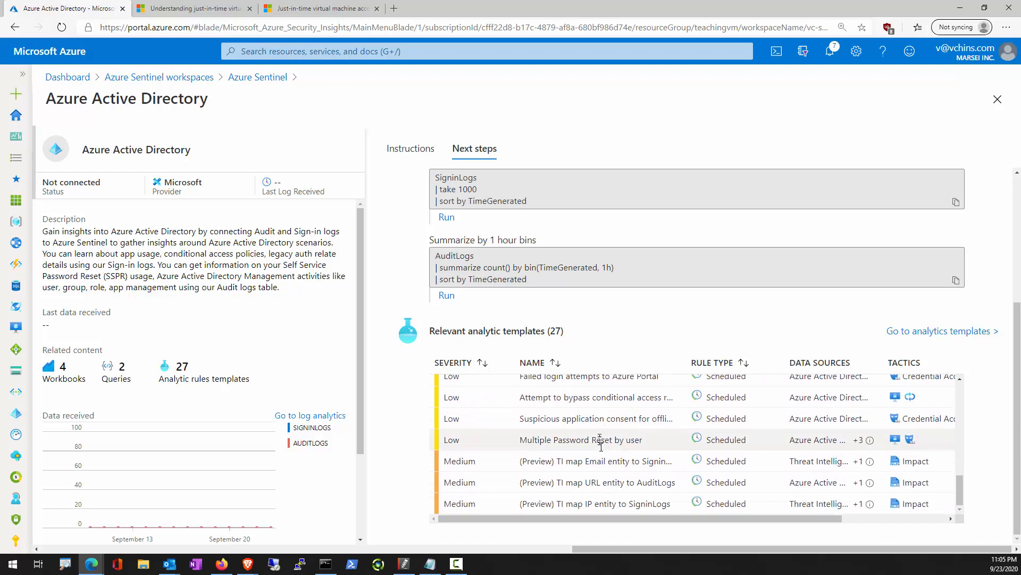
pyautogui.scroll(5, 604, 444)
pyautogui.scroll(-2, 609, 459)
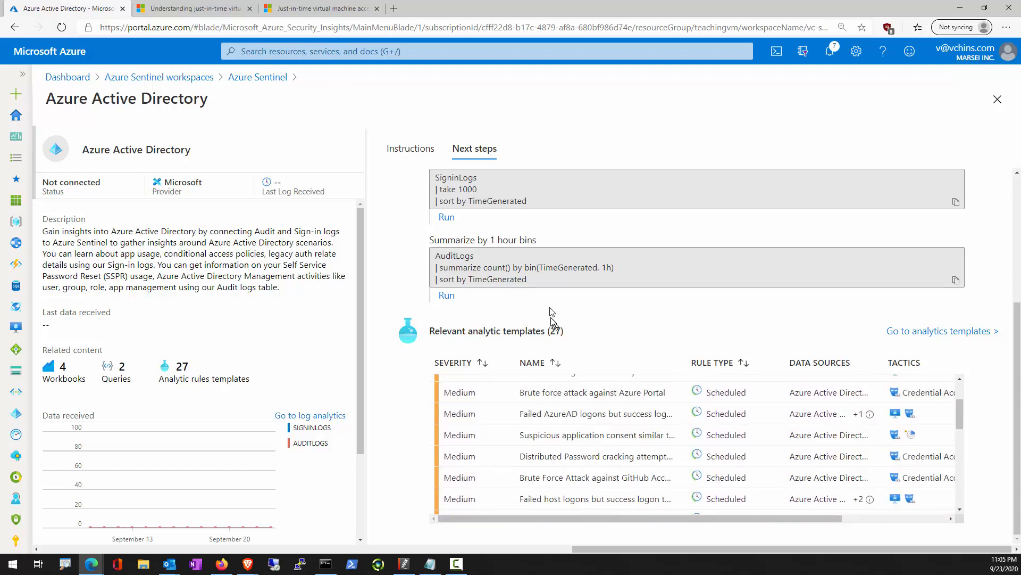
pyautogui.scroll(2, 550, 314)
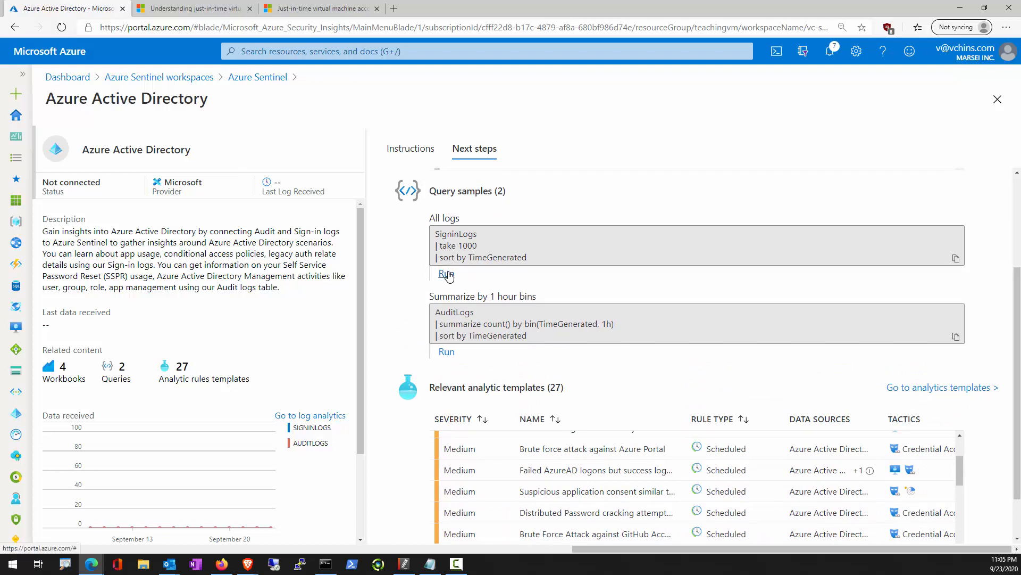
# Run the All logs sample query on SigninLogs in Log Analytics, then return to the data connectors list.
pyautogui.click(447, 274)
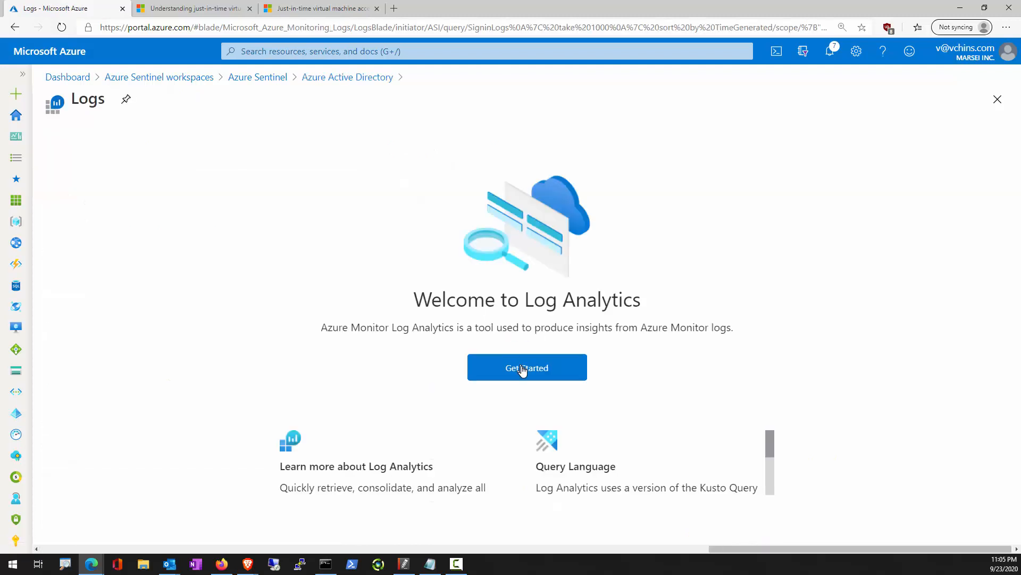
pyautogui.click(523, 368)
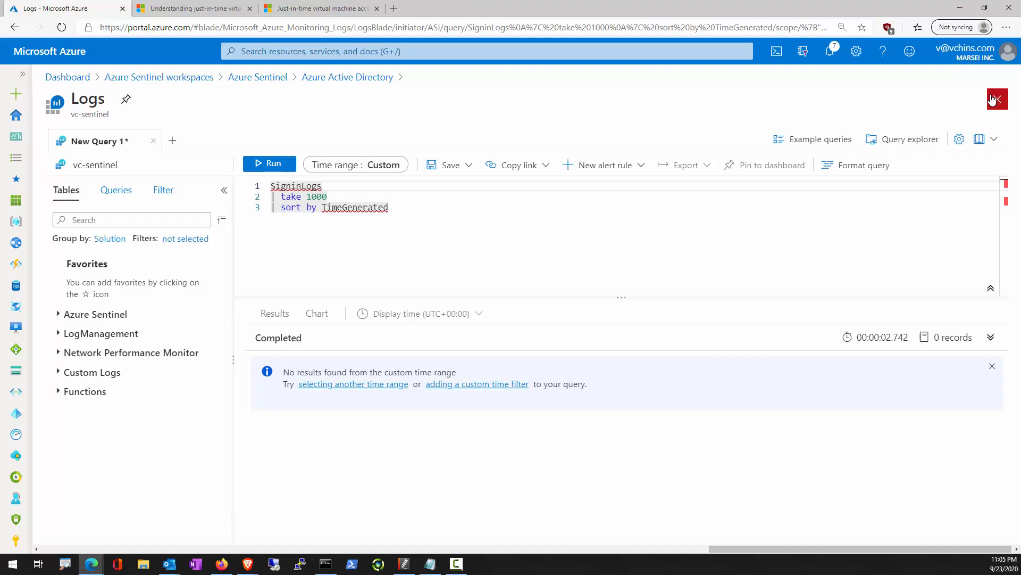
pyautogui.click(992, 99)
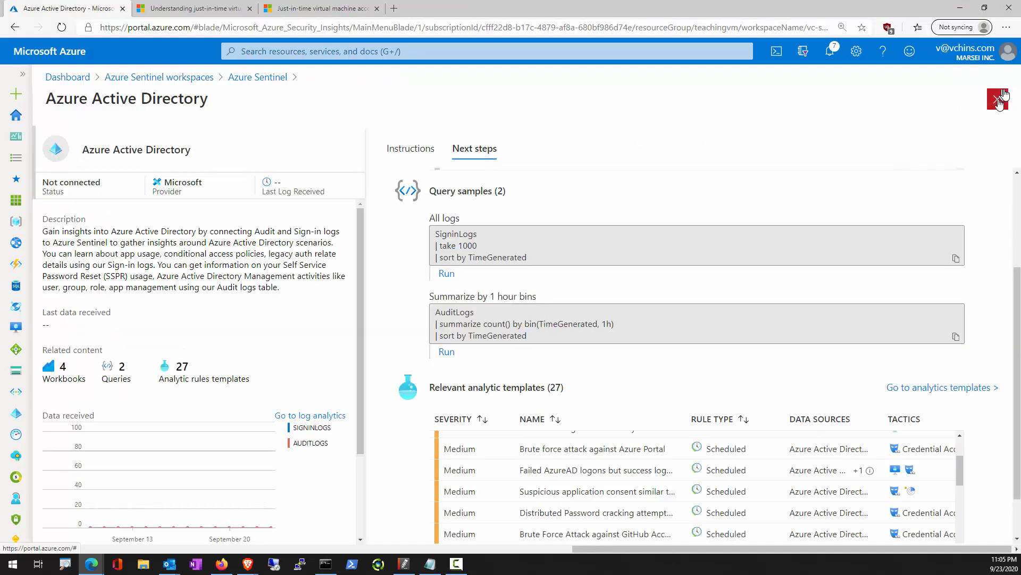
pyautogui.click(998, 100)
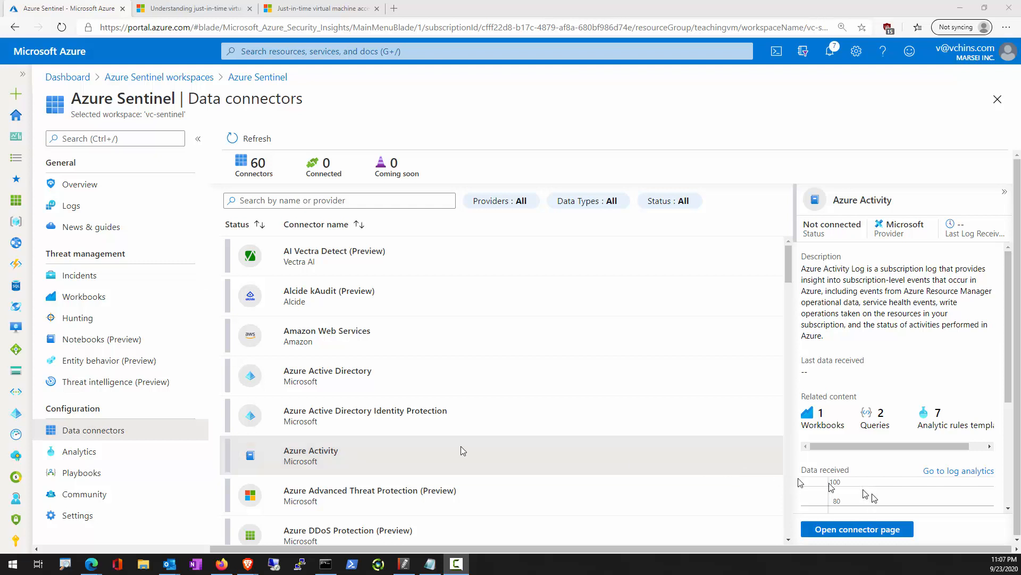
# Connect the Visual Studio Enterprise subscription's activity log through the Azure Activity connector and return to the connector page.
pyautogui.click(896, 533)
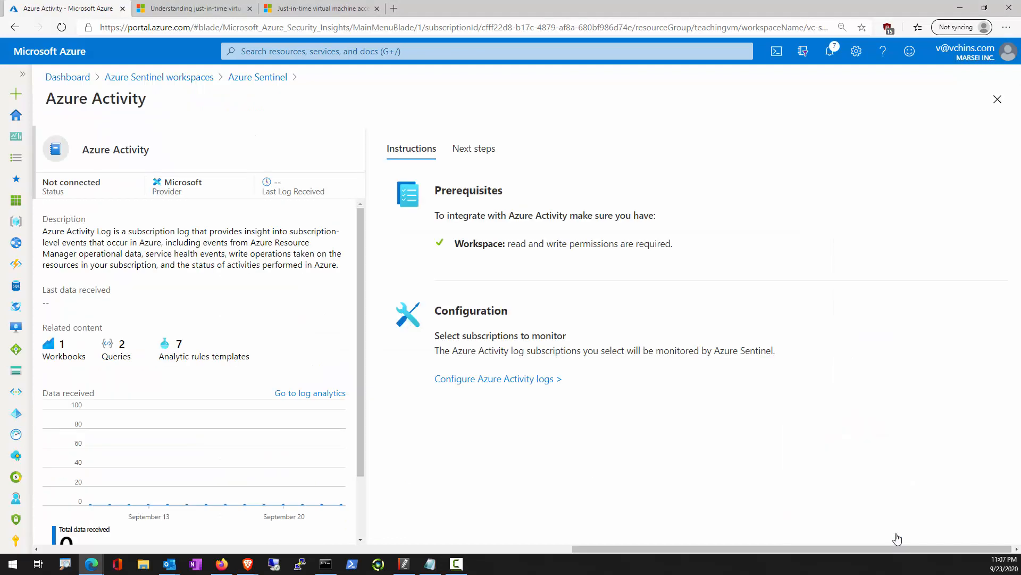
pyautogui.click(505, 379)
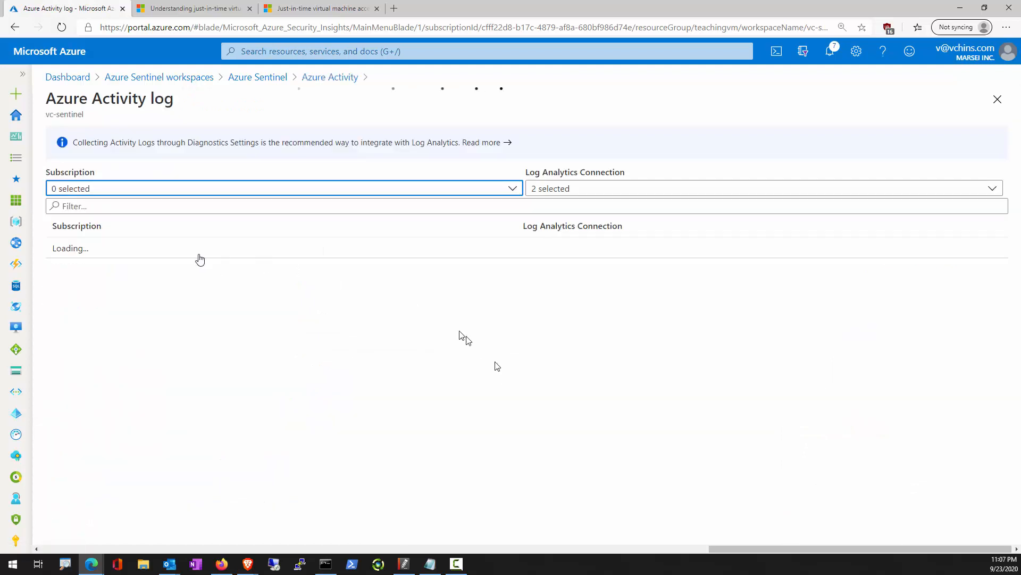
pyautogui.click(153, 253)
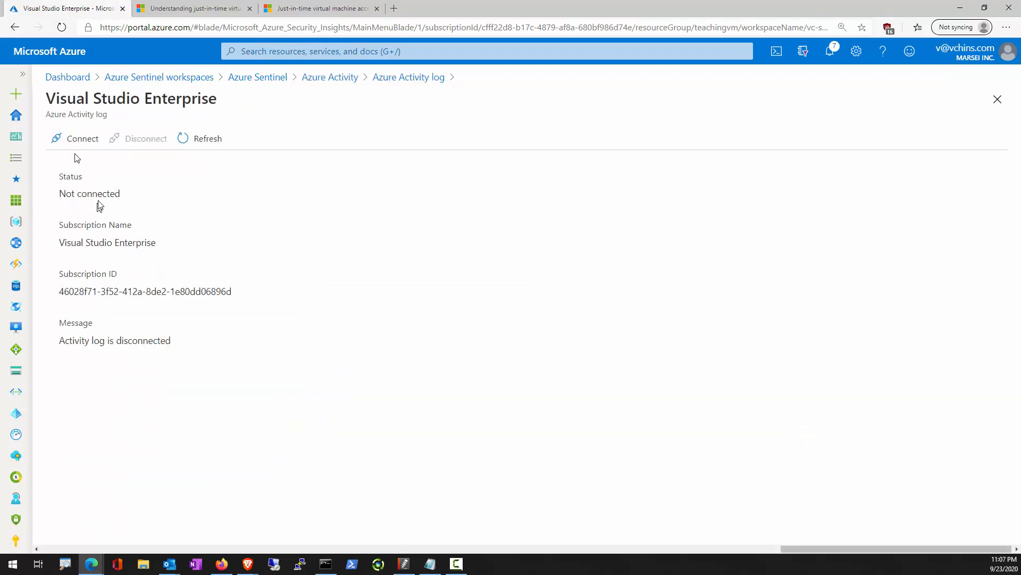
pyautogui.click(75, 149)
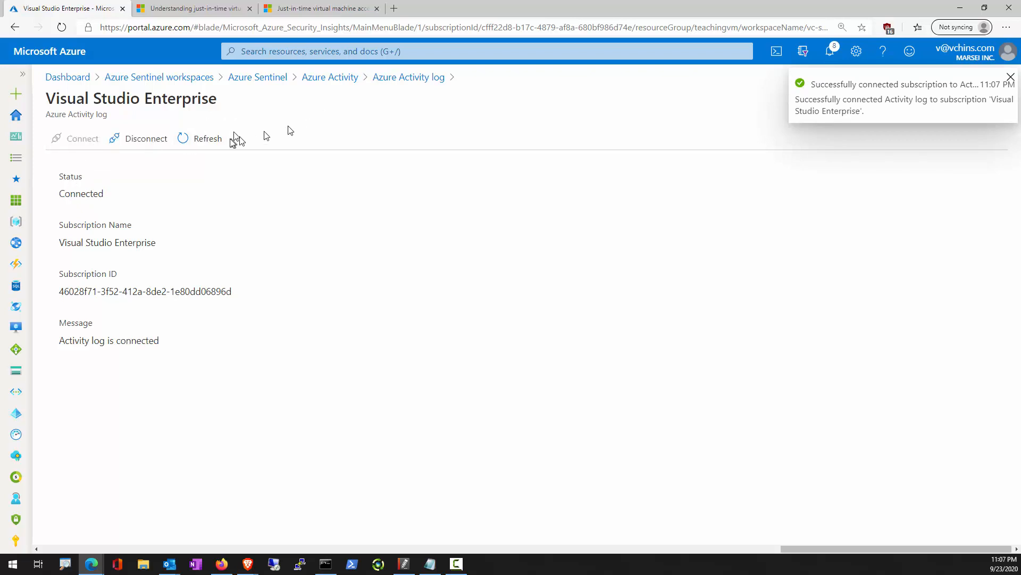
pyautogui.click(336, 81)
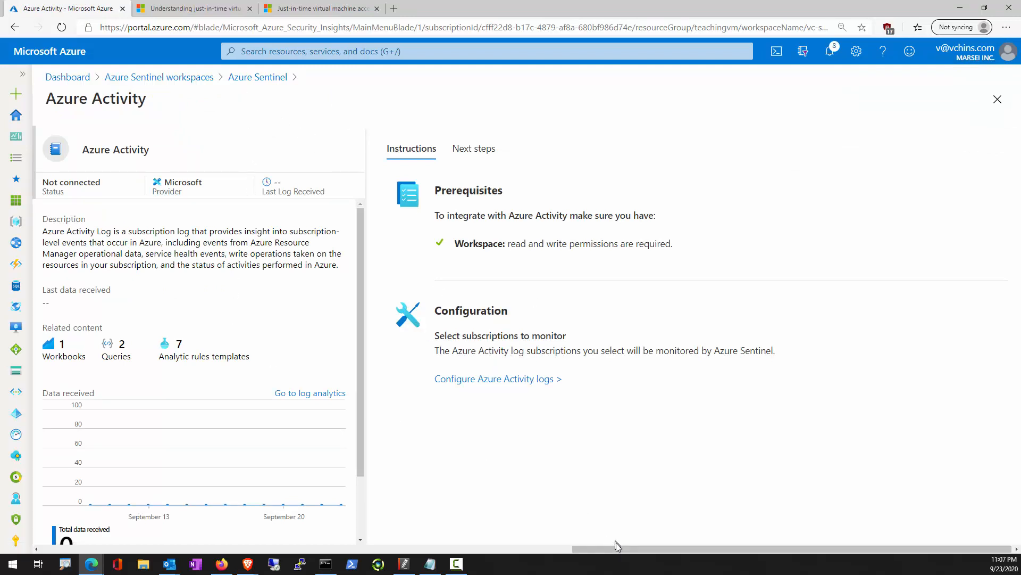
# Examine the Azure Activity connector's next steps, including its recommended workbook, query samples and relevant analytic templates.
pyautogui.moveTo(616, 545); pyautogui.dragTo(453, 548)
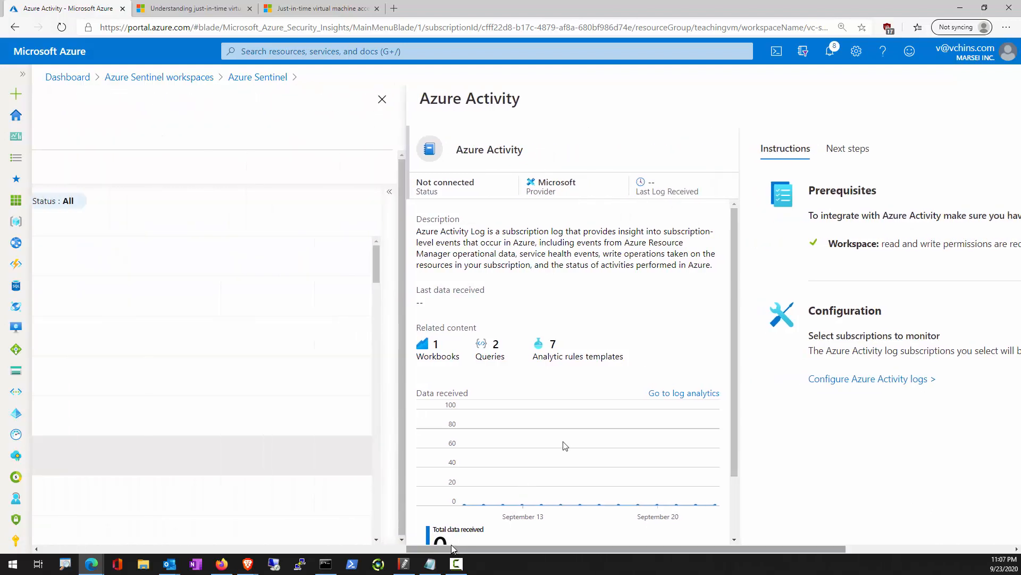
pyautogui.click(842, 150)
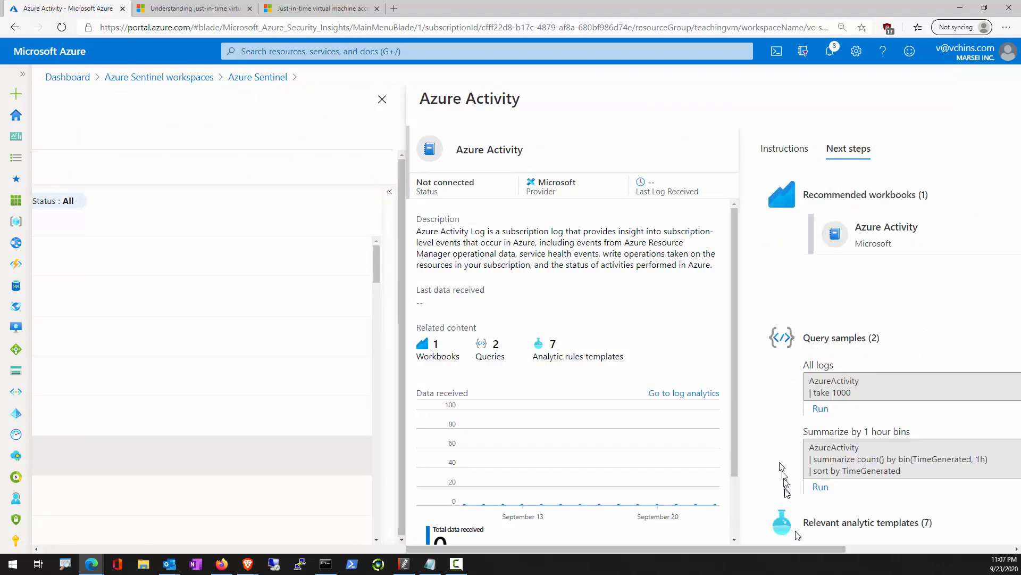
pyautogui.moveTo(798, 547); pyautogui.dragTo(942, 548)
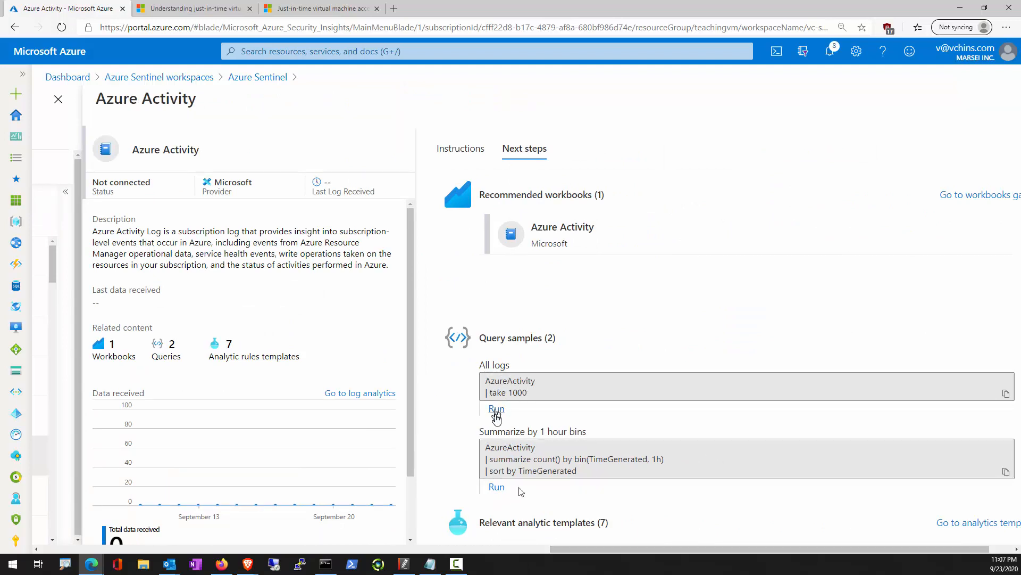
pyautogui.scroll(-4, 565, 423)
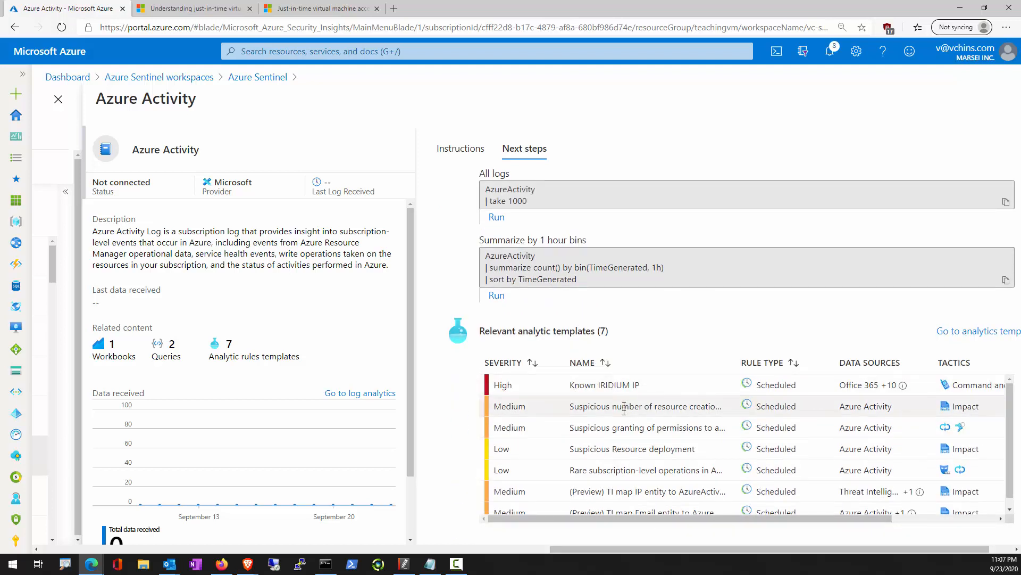
pyautogui.scroll(-1, 612, 405)
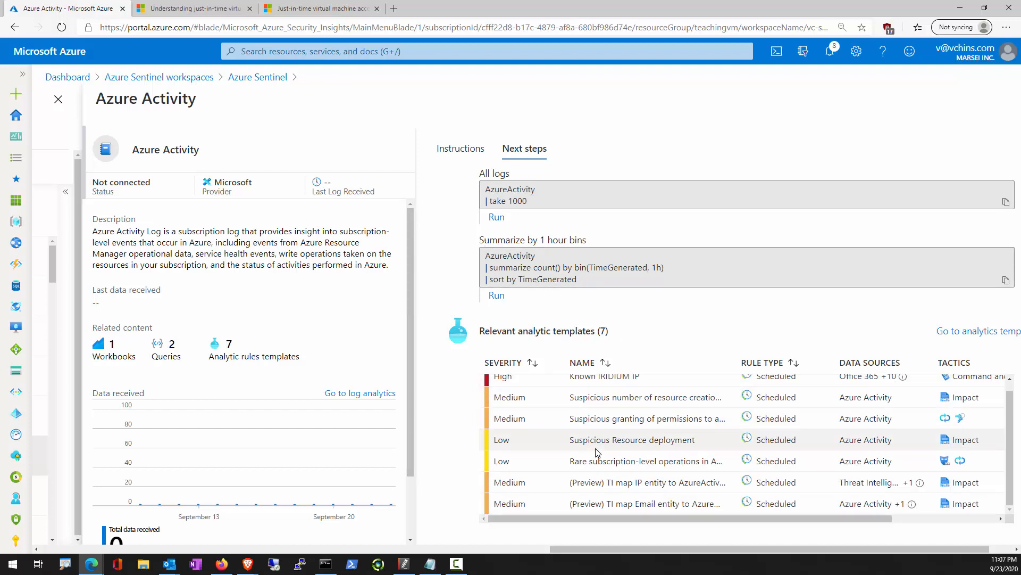
pyautogui.scroll(1, 604, 404)
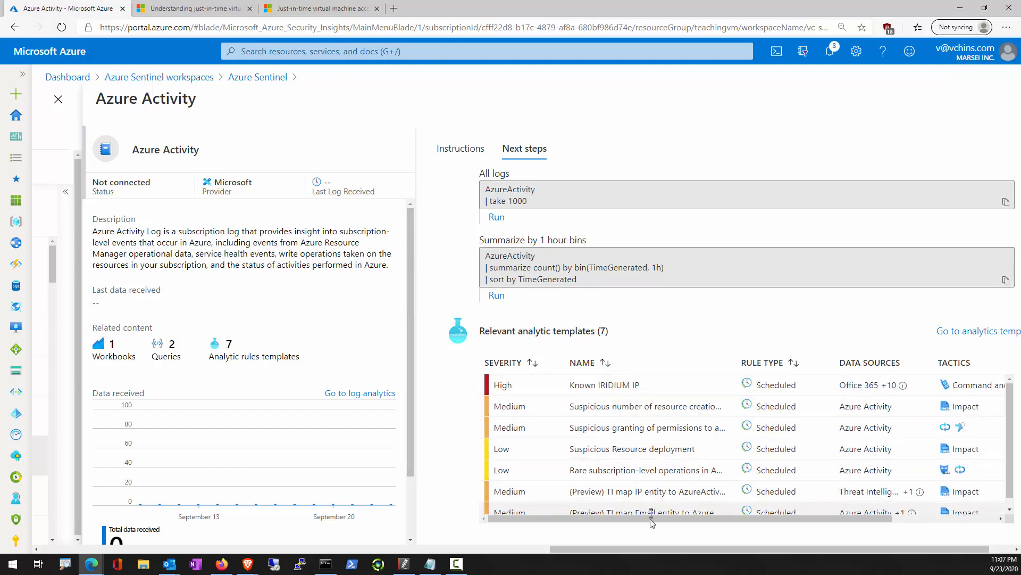
# Start a new analytic rule from the template for a suspicious number of resource creation or deployment activities.
pyautogui.moveTo(683, 519); pyautogui.dragTo(640, 516)
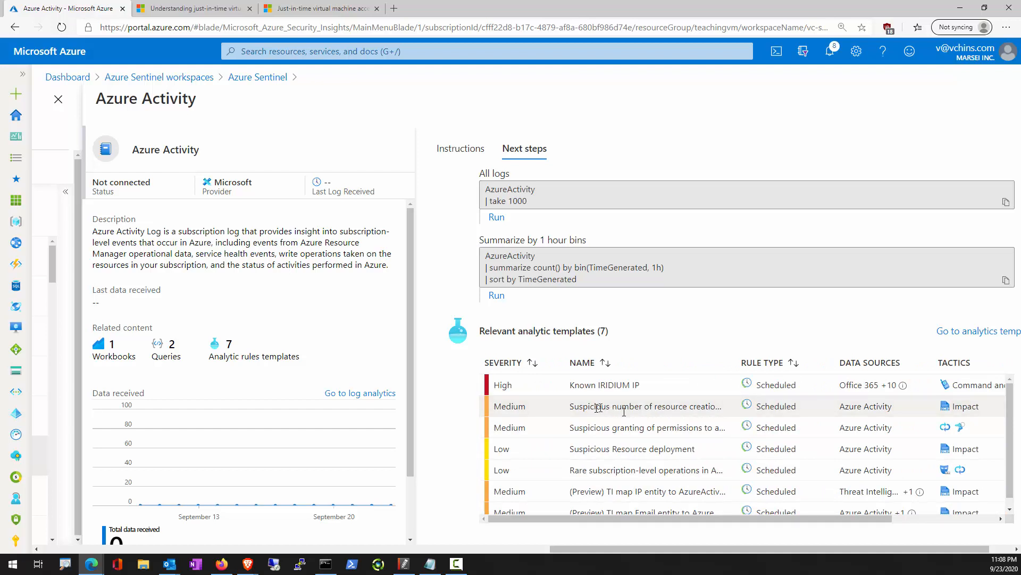
pyautogui.moveTo(682, 518); pyautogui.dragTo(719, 519)
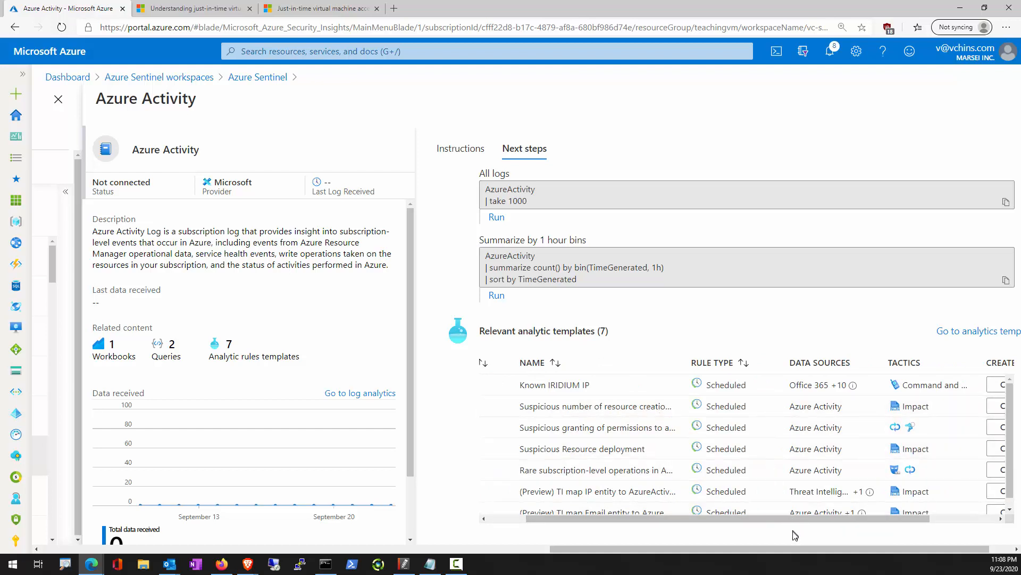
pyautogui.moveTo(863, 519); pyautogui.dragTo(930, 519)
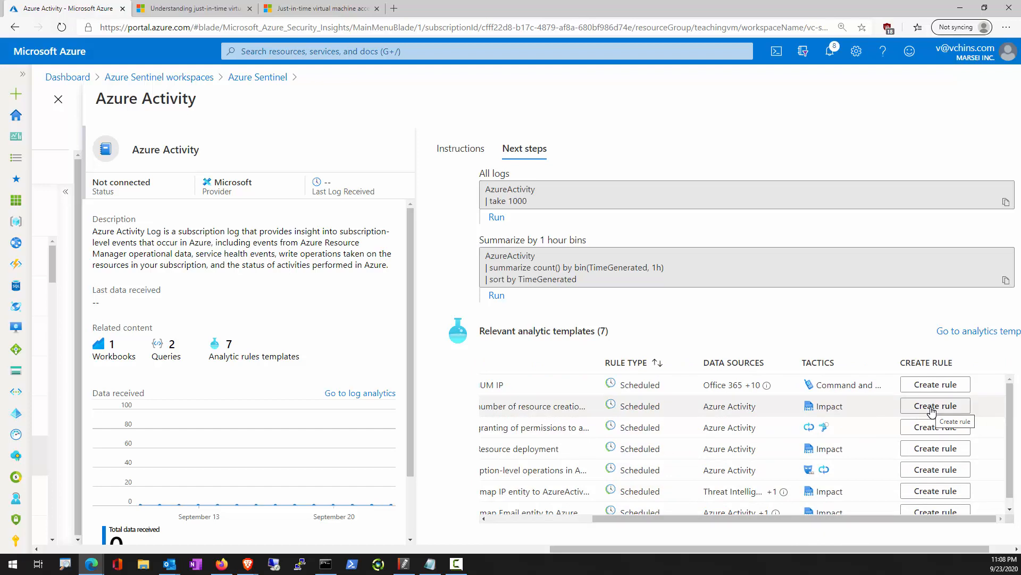
pyautogui.click(930, 408)
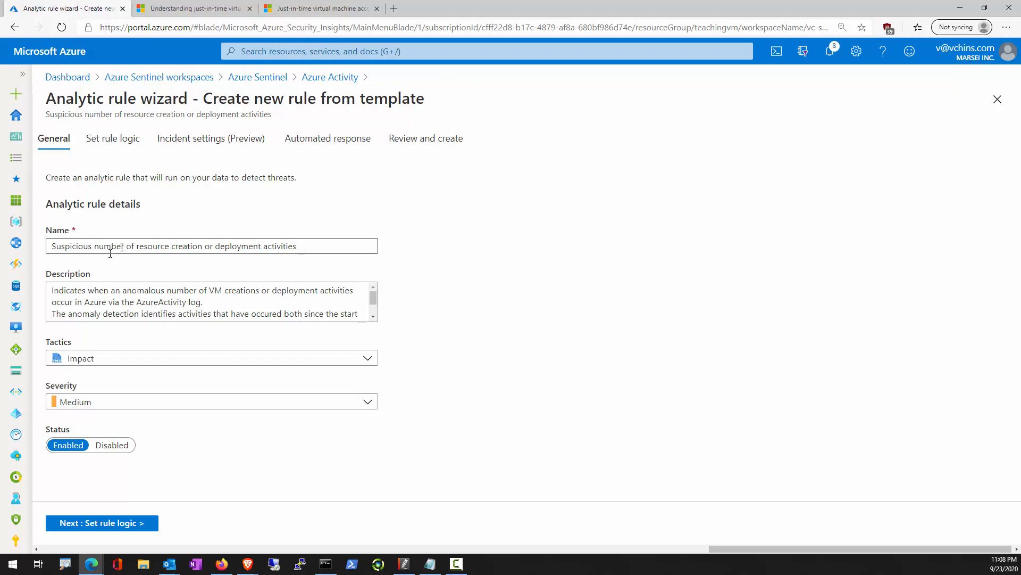
# Examine the tactics available for the analytic rule, leaving Impact selected.
pyautogui.click(192, 363)
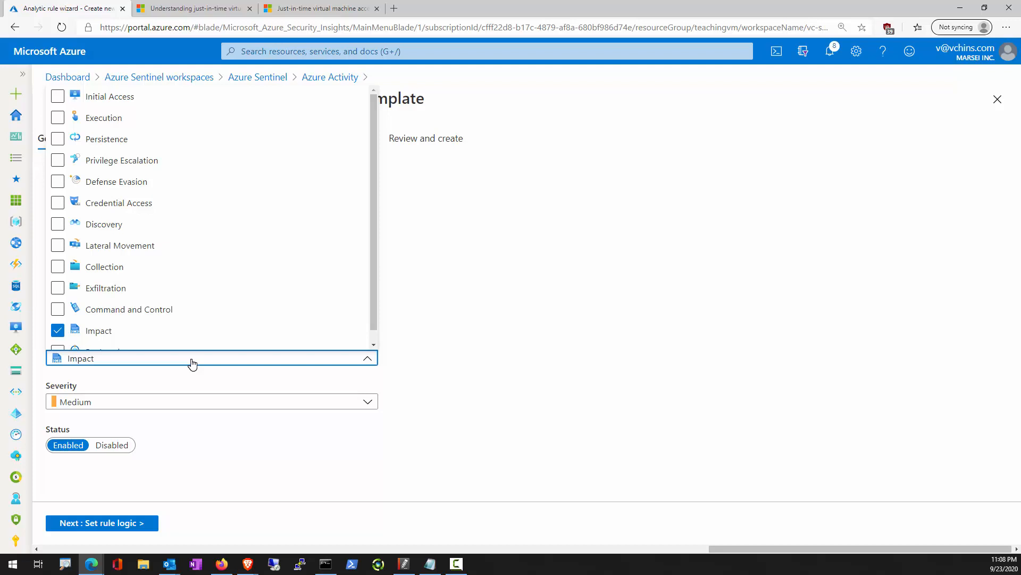
pyautogui.click(192, 363)
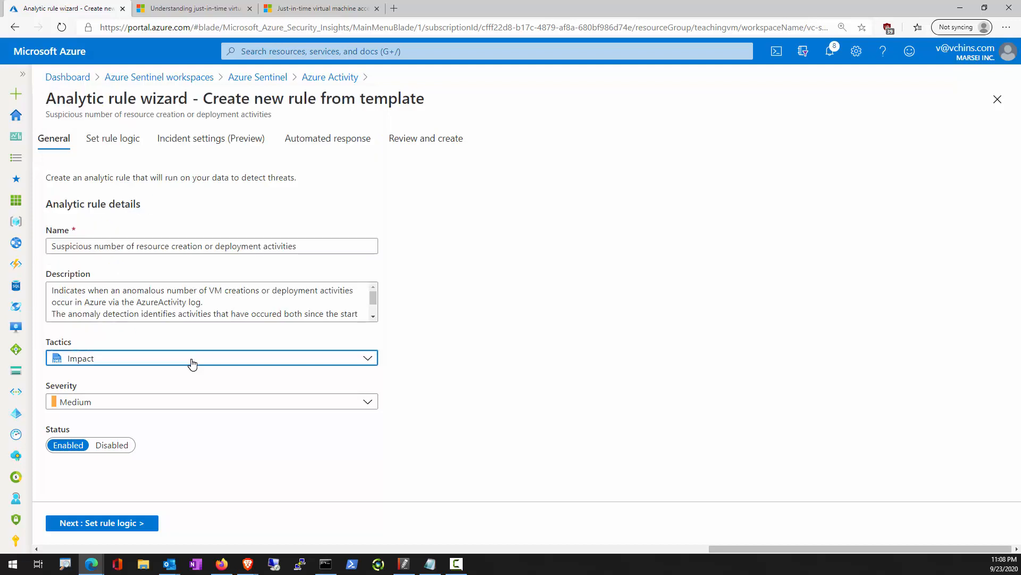
pyautogui.click(192, 363)
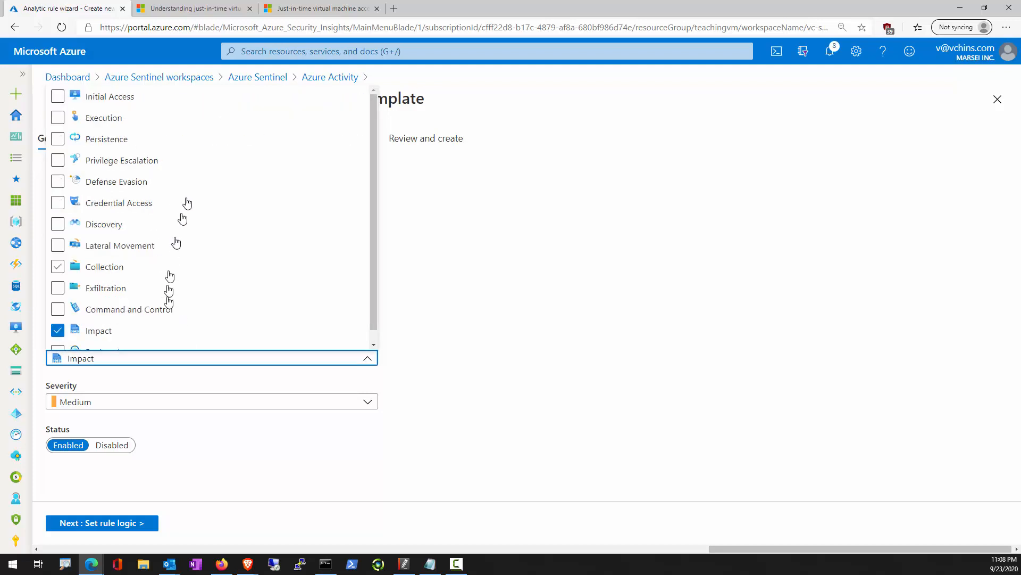
pyautogui.scroll(-1, 168, 302)
pyautogui.click(500, 366)
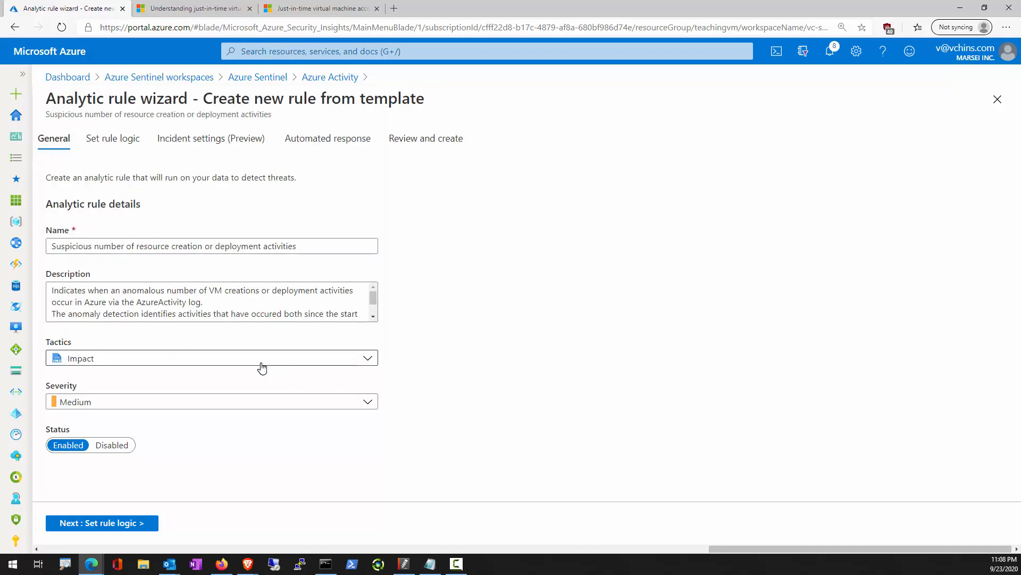
# Open the rule logic settings and examine the template's rule query and entity mapping.
pyautogui.click(113, 140)
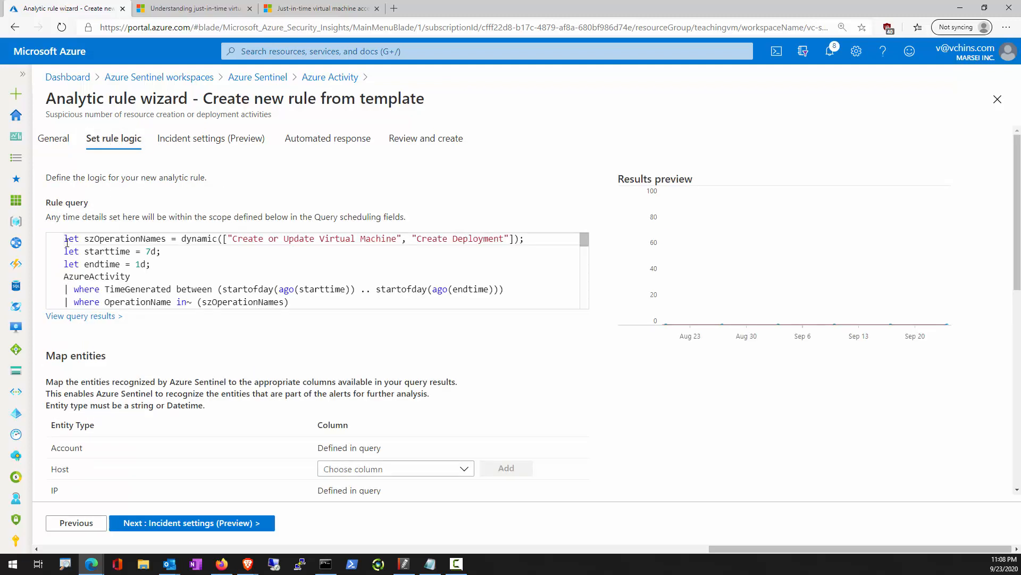
pyautogui.scroll(-3, 254, 388)
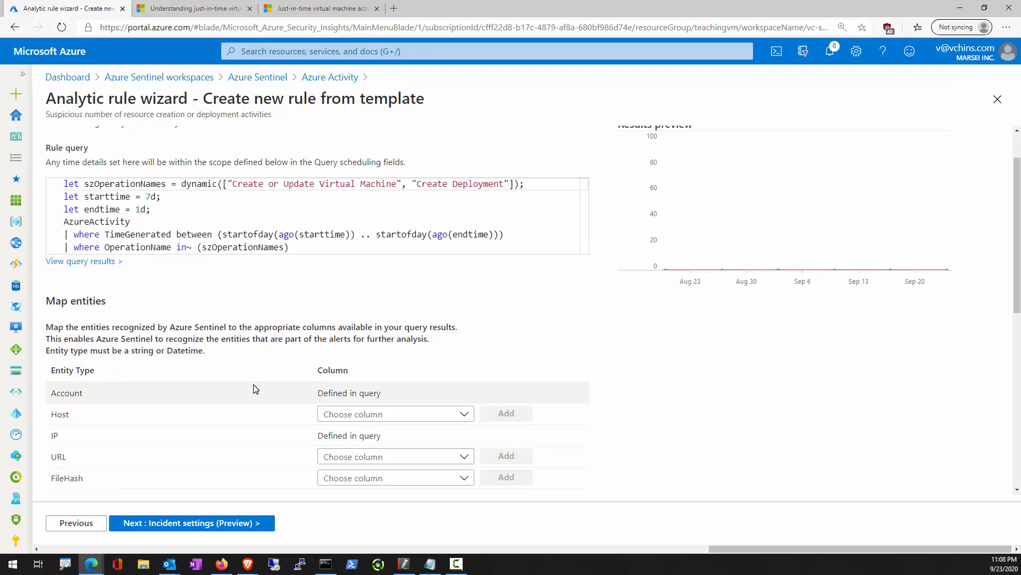
pyautogui.scroll(3, 254, 389)
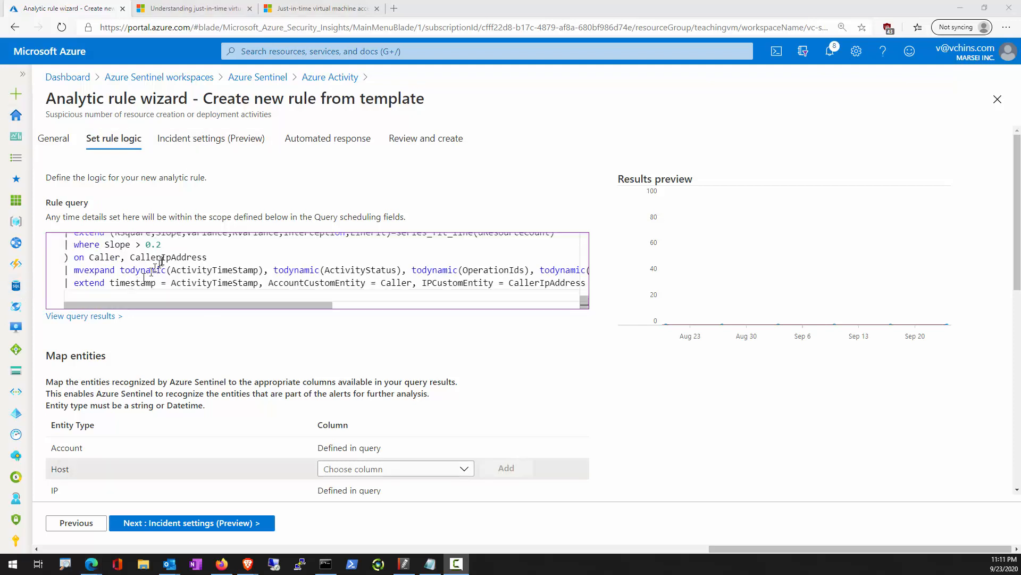
pyautogui.scroll(2, 162, 259)
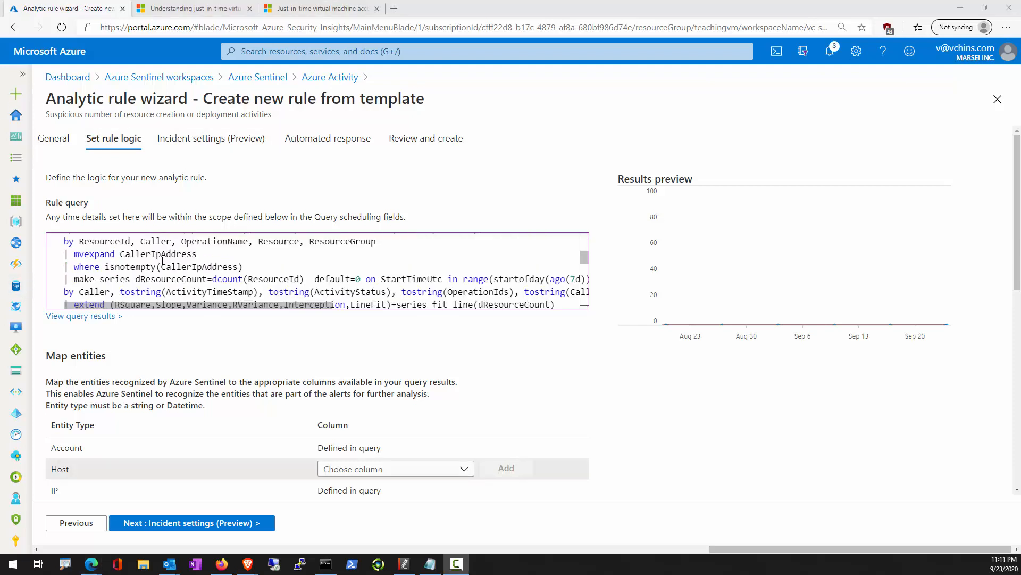
pyautogui.scroll(3, 163, 260)
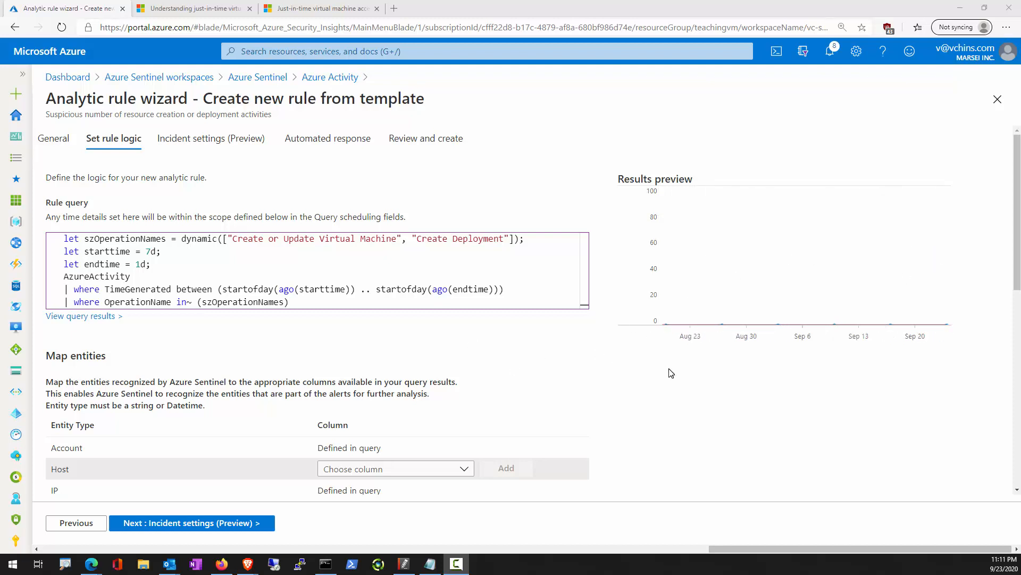
# Examine the query scheduling settings and the time units available for how often the query runs.
pyautogui.scroll(-4, 671, 373)
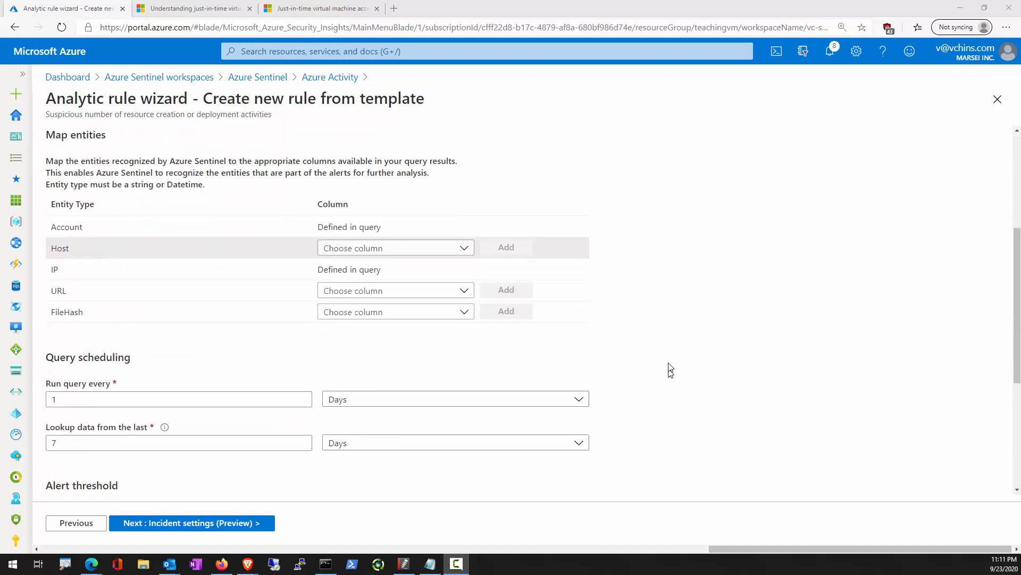
pyautogui.click(369, 404)
pyautogui.click(369, 404)
pyautogui.click(371, 404)
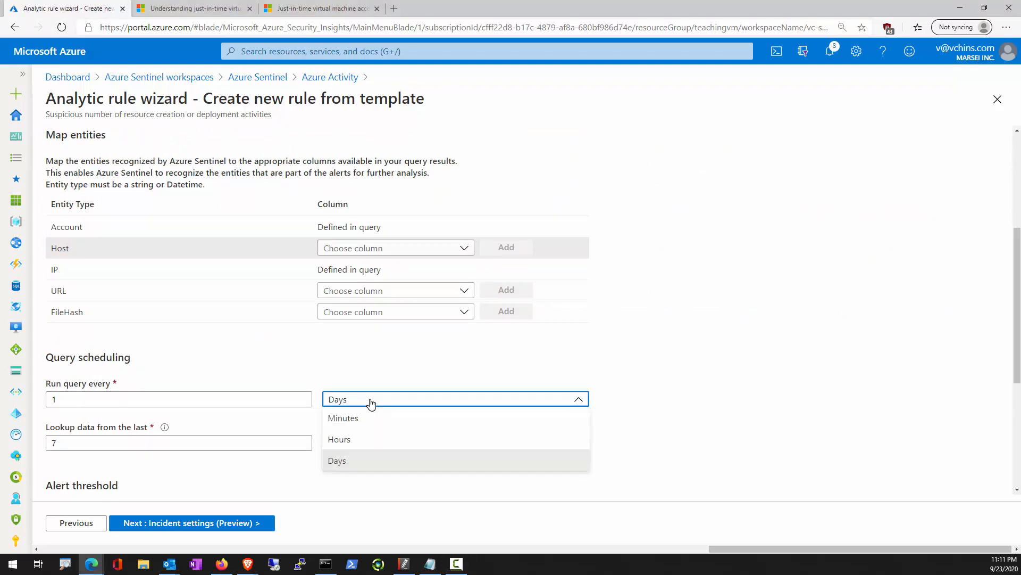
pyautogui.click(371, 403)
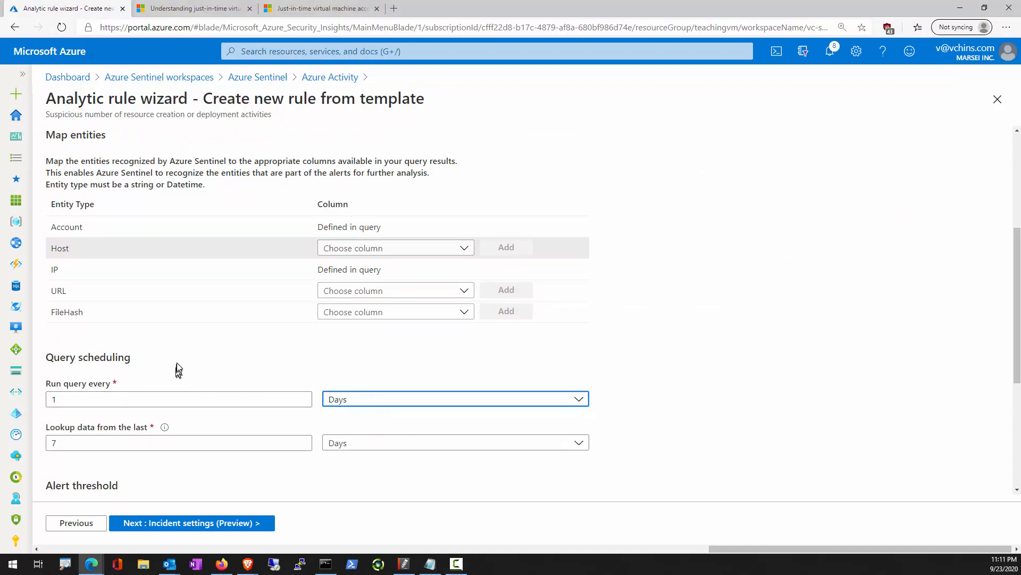
# Set the alert threshold so an alert is generated when the number of query results is greater than 100.
pyautogui.scroll(-1, 227, 422)
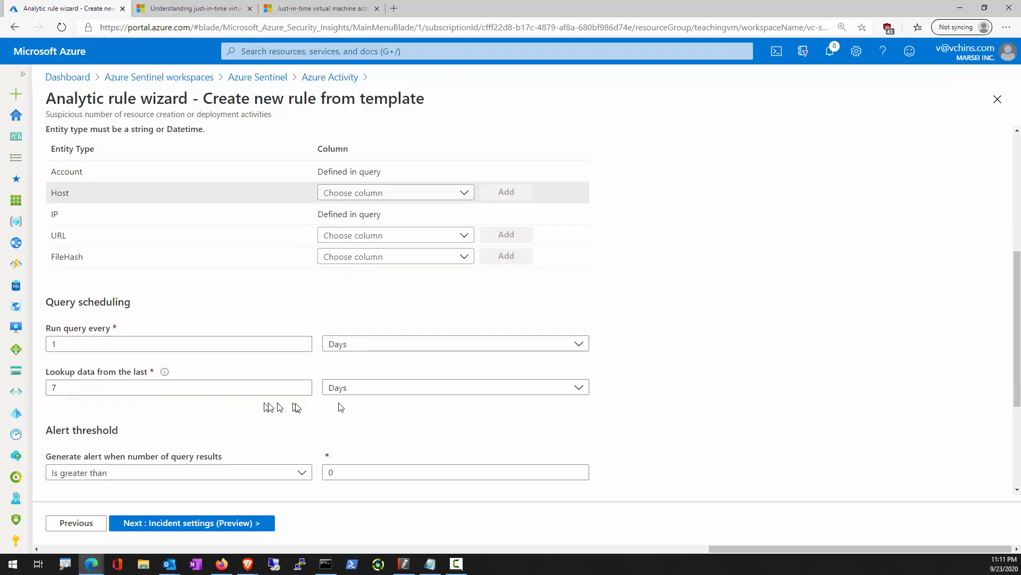
pyautogui.scroll(-1, 232, 455)
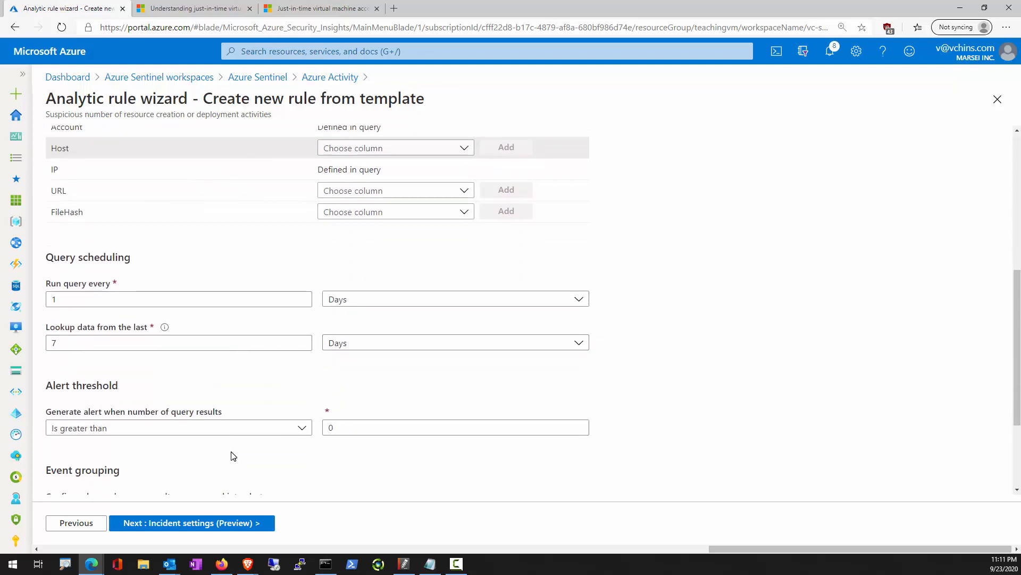
pyautogui.click(334, 416)
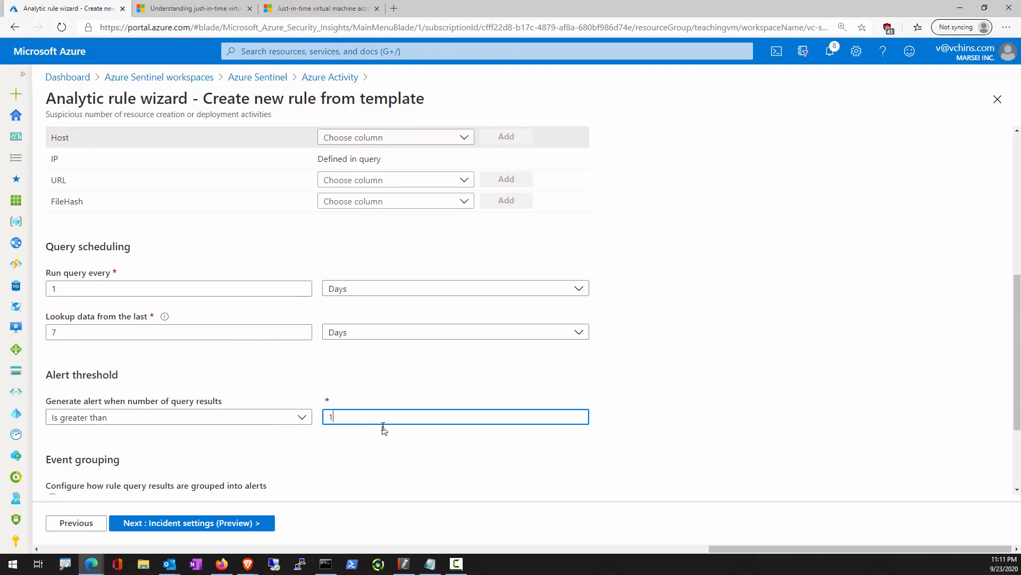
pyautogui.click(388, 447)
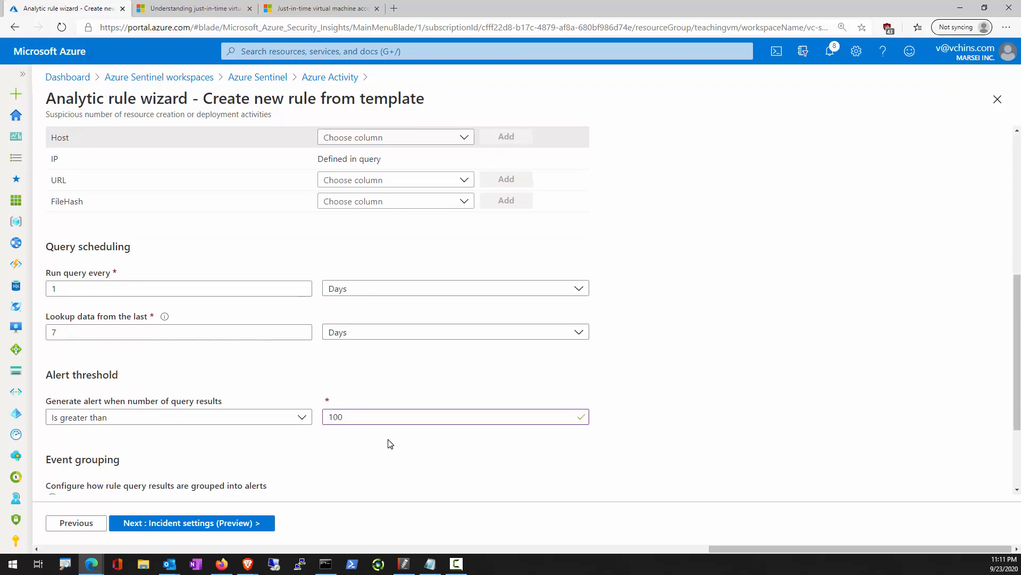
# Review the event grouping and suppression options without changing them, and continue to the incident settings.
pyautogui.scroll(-2, 388, 446)
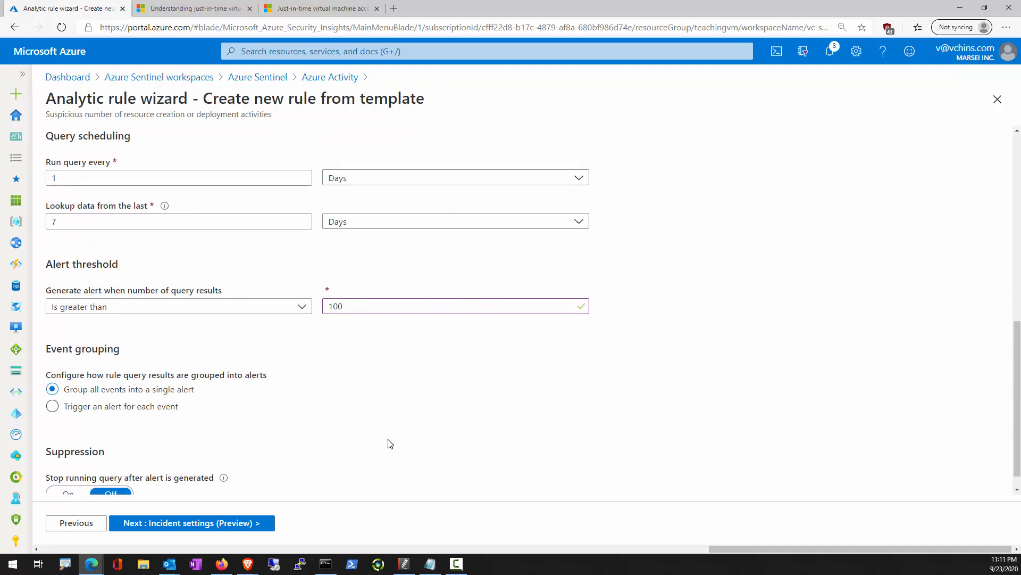
pyautogui.scroll(-1, 390, 443)
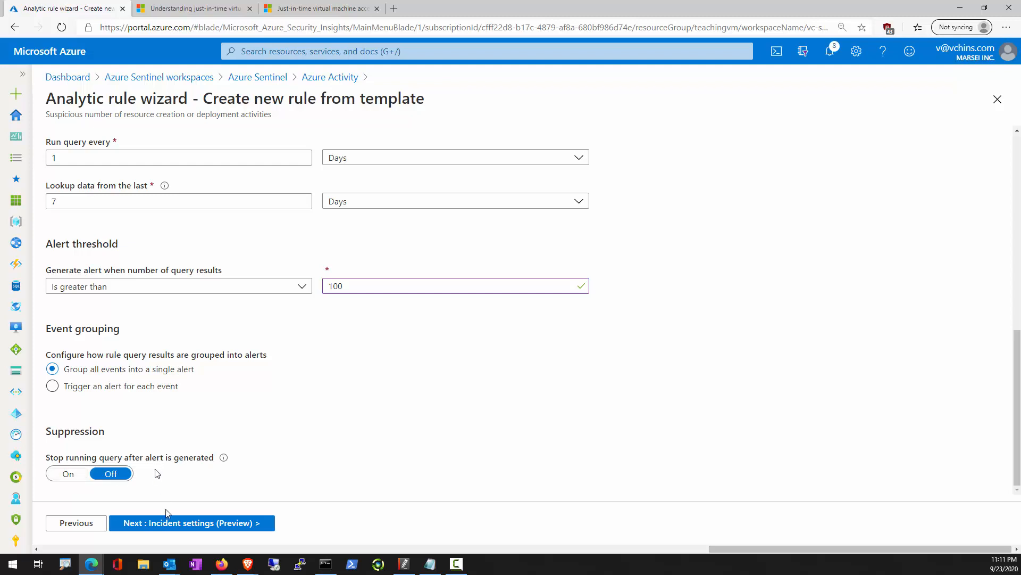
pyautogui.click(170, 523)
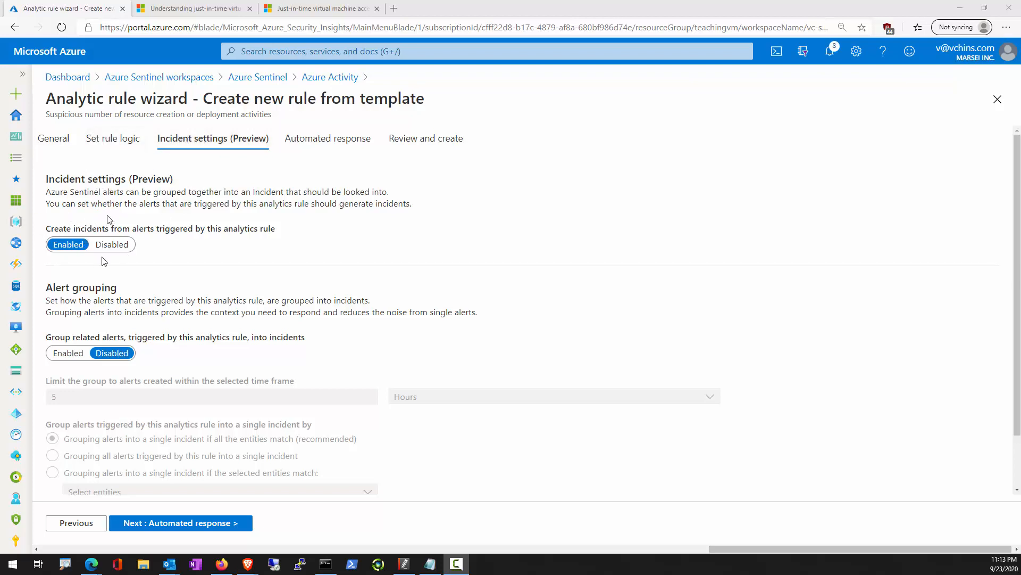
# Enable grouping of related alerts triggered by this analytic rule into incidents.
pyautogui.scroll(-1, 96, 314)
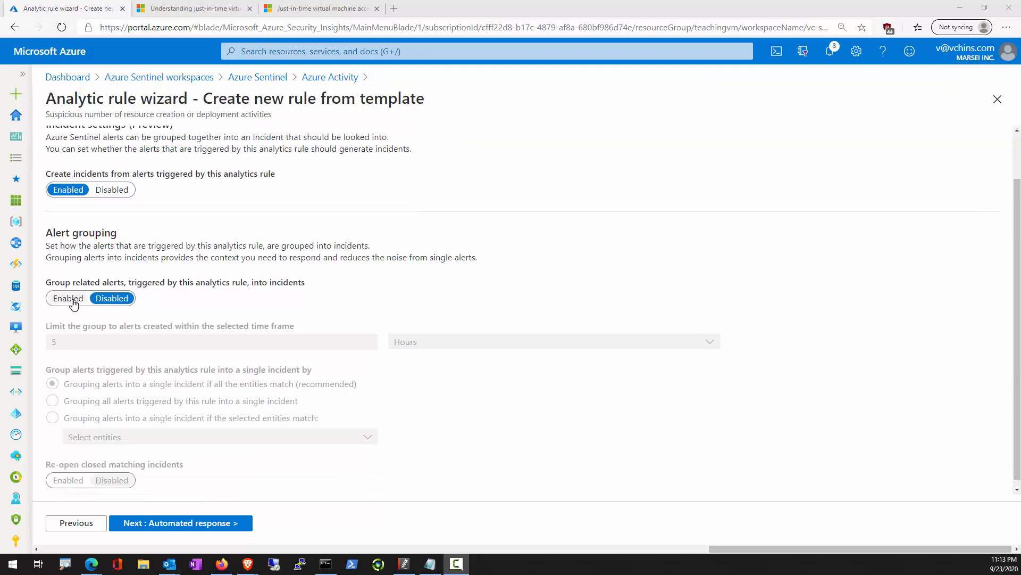
pyautogui.click(73, 302)
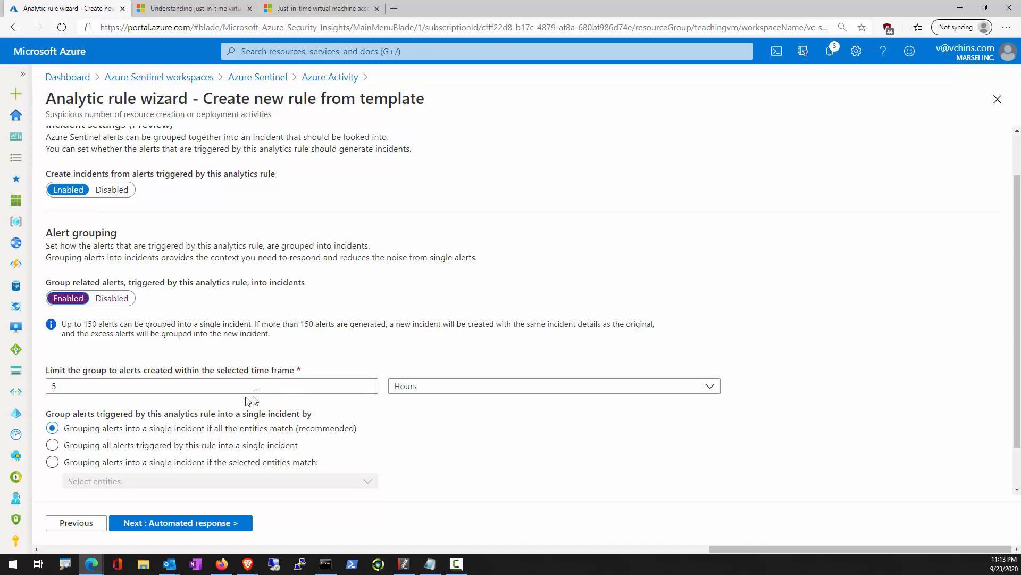
pyautogui.click(119, 299)
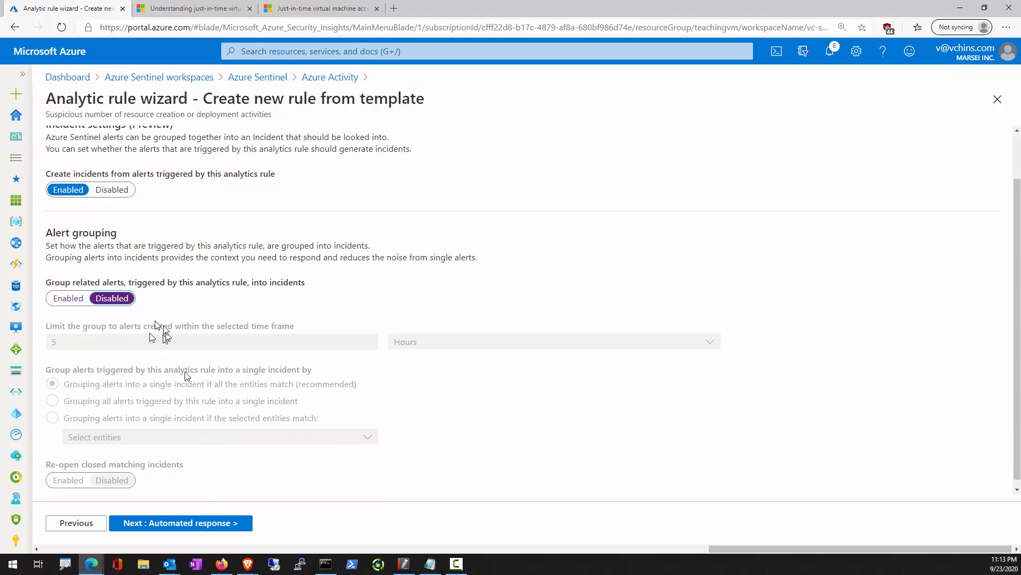
pyautogui.click(67, 298)
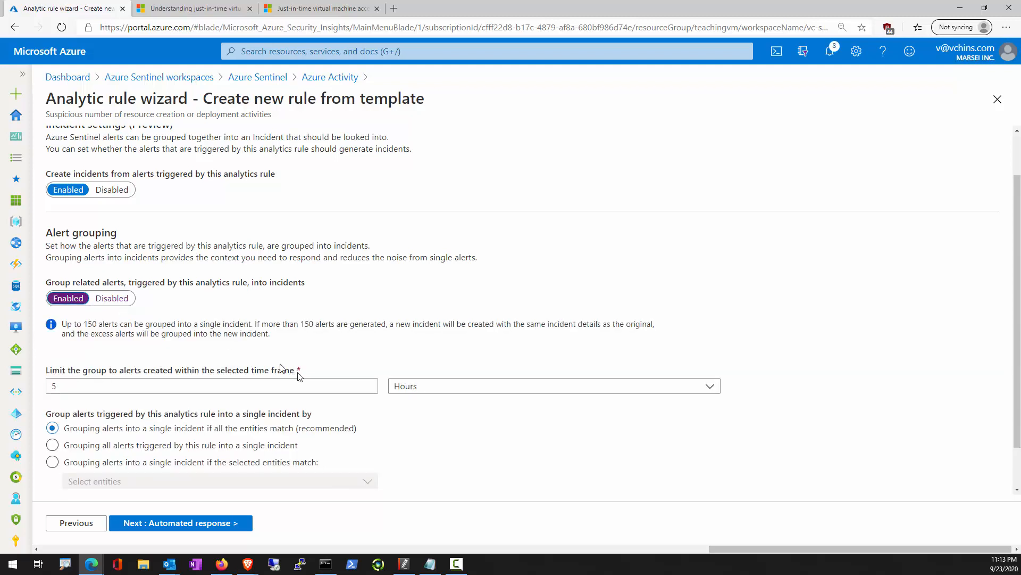
# Limit the alert group to alerts created within 24 hours.
pyautogui.scroll(-1, 197, 434)
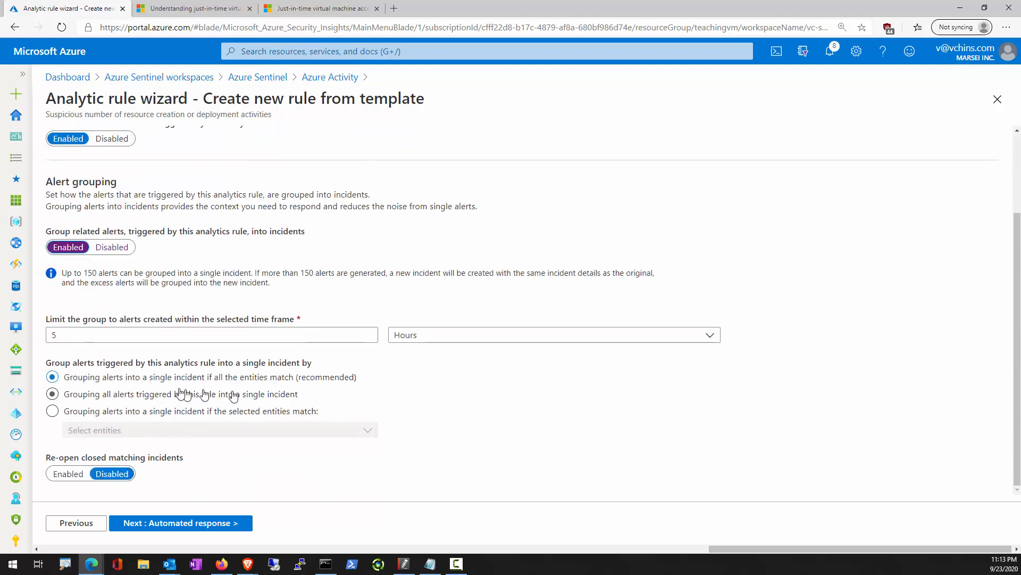
pyautogui.moveTo(121, 341); pyautogui.dragTo(53, 337)
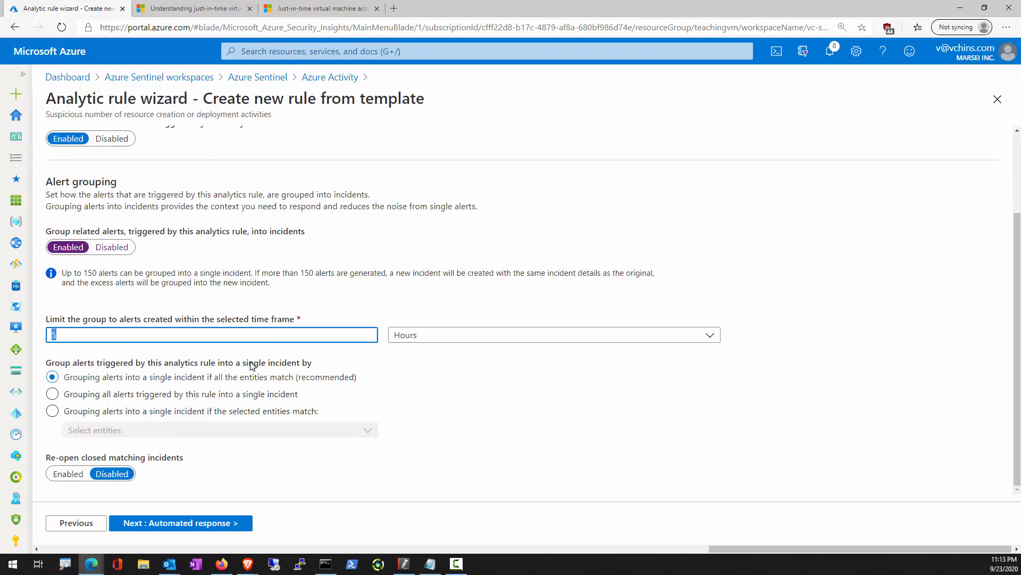
pyautogui.click(298, 319)
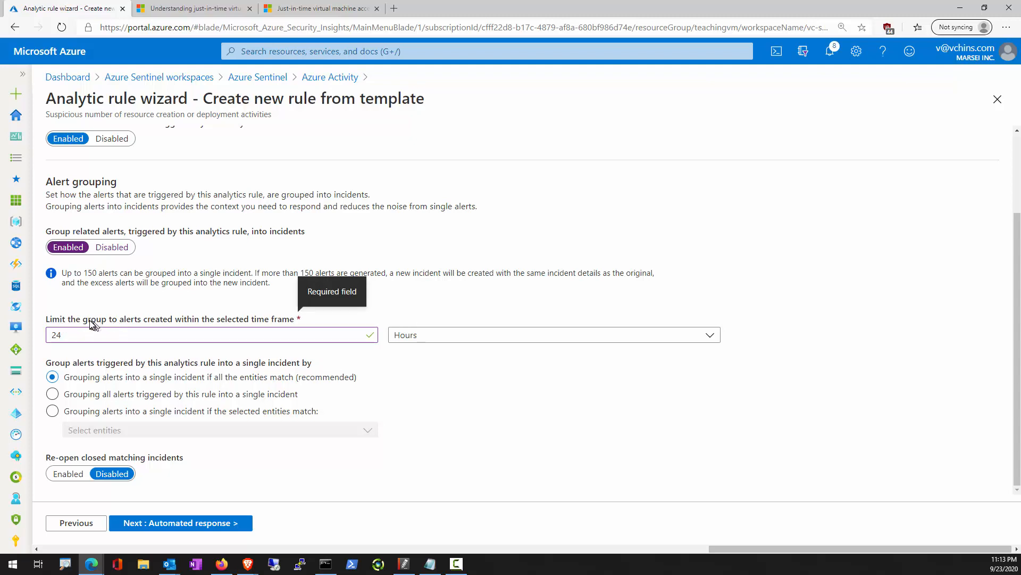
pyautogui.moveTo(90, 322); pyautogui.dragTo(256, 328)
pyautogui.click(369, 466)
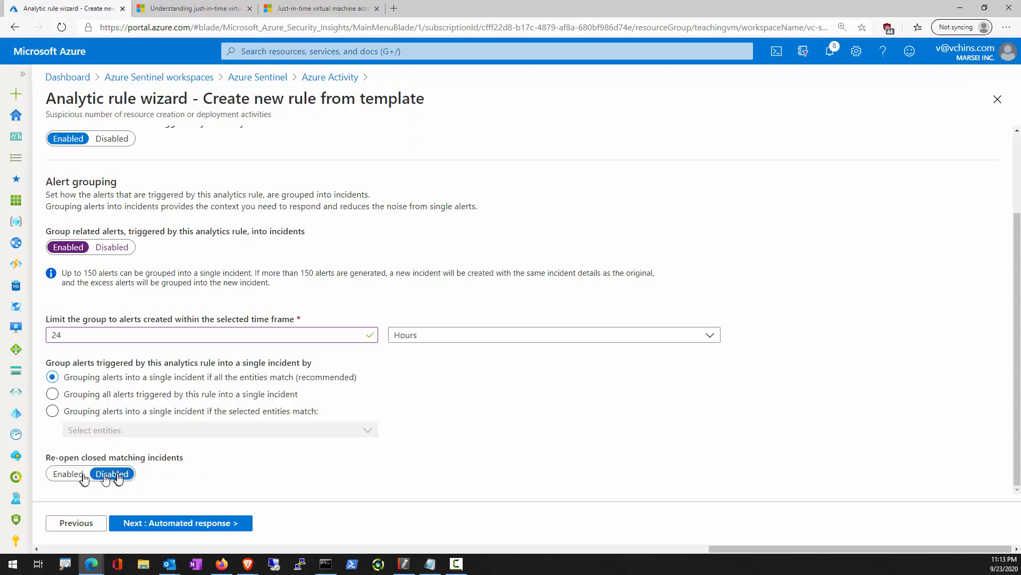
# Continue through the automated response without a playbook, create the analytic rule and return to the Azure Activity templates.
pyautogui.click(189, 523)
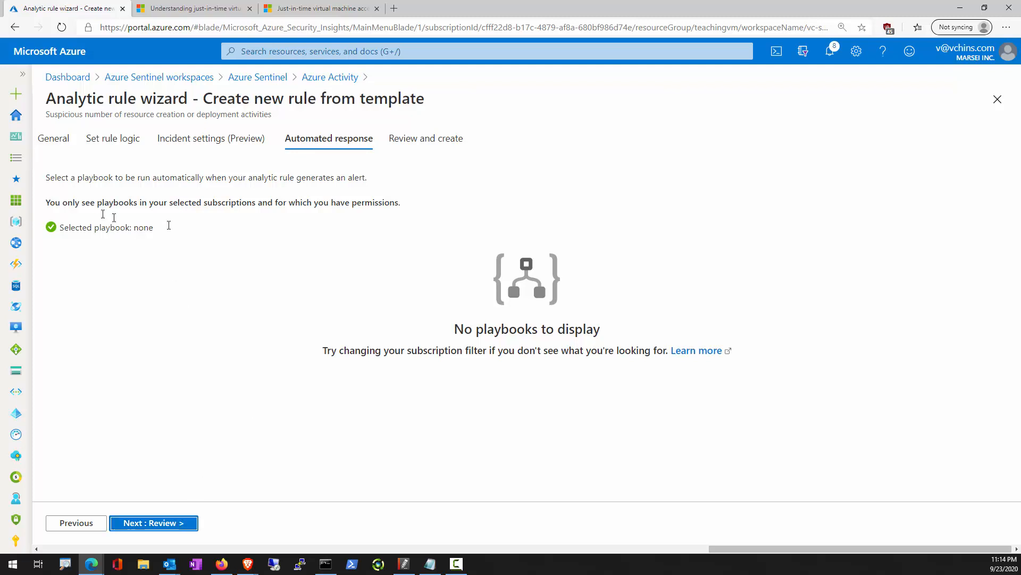
pyautogui.click(180, 523)
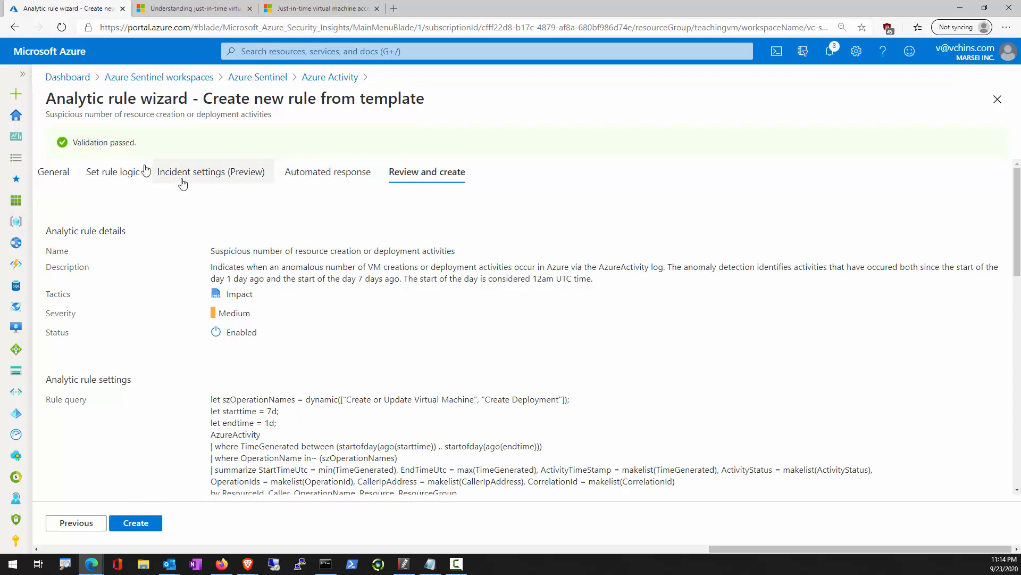
pyautogui.click(145, 524)
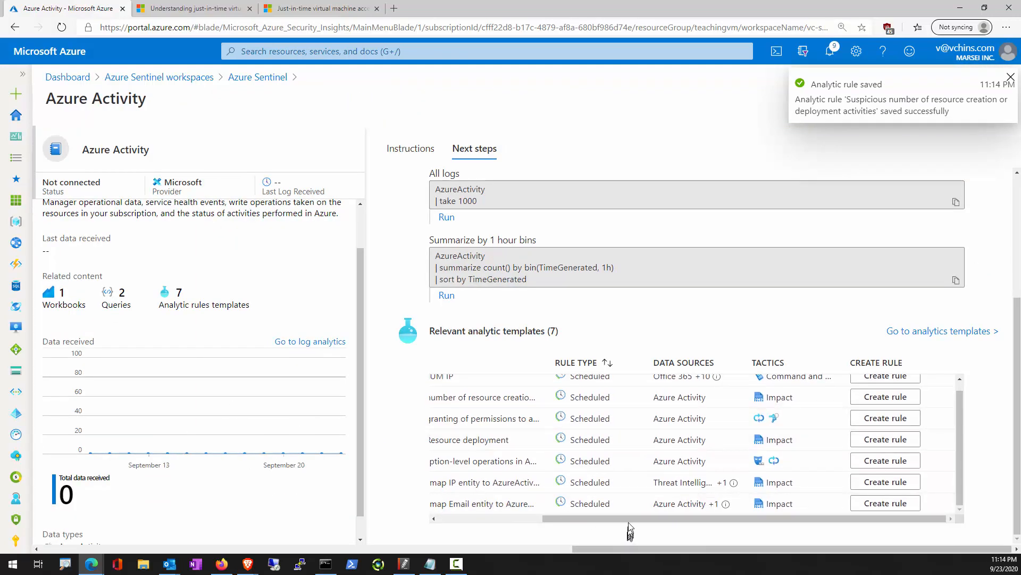
pyautogui.moveTo(628, 520); pyautogui.dragTo(550, 527)
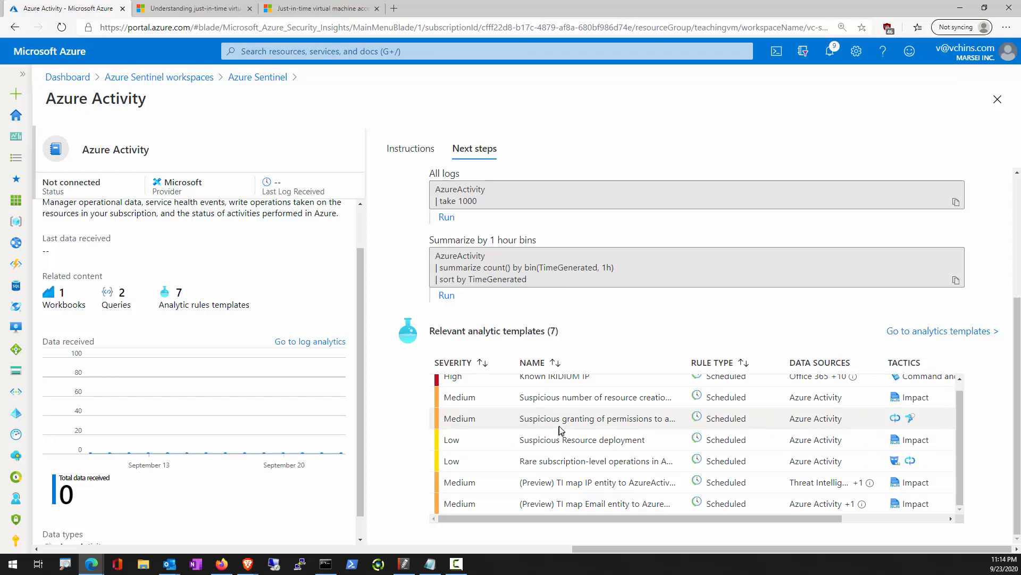
# Widen the name column of the Azure Activity analytic templates and look over the templates through to their rule creation options.
pyautogui.moveTo(685, 365); pyautogui.dragTo(753, 365)
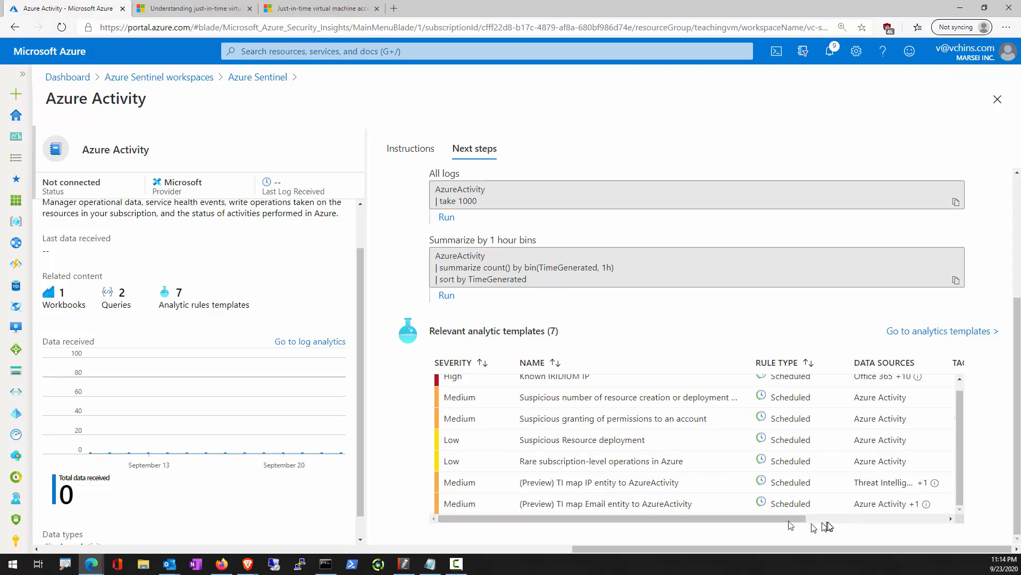
pyautogui.moveTo(771, 519); pyautogui.dragTo(929, 503)
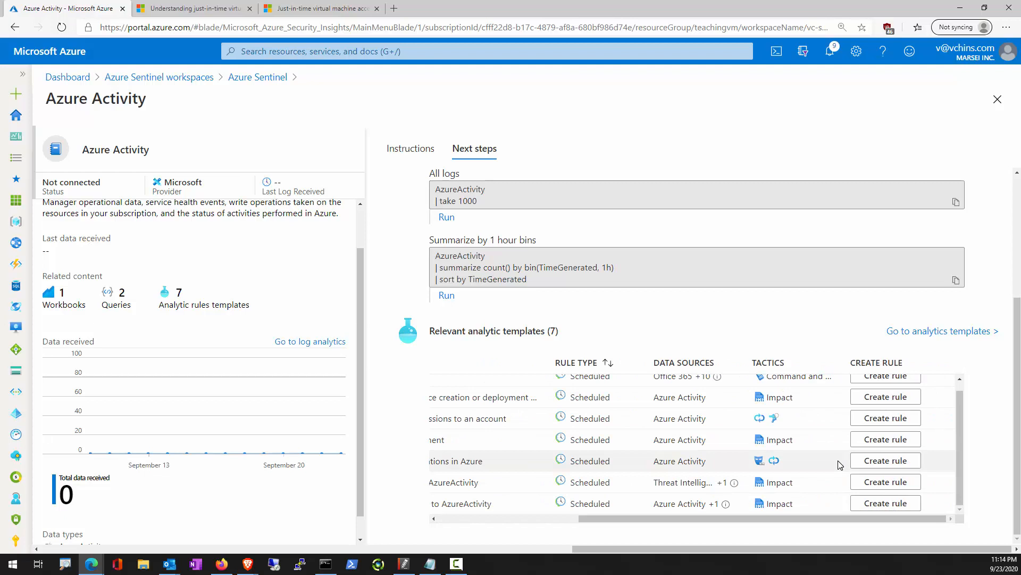
pyautogui.scroll(4, 839, 465)
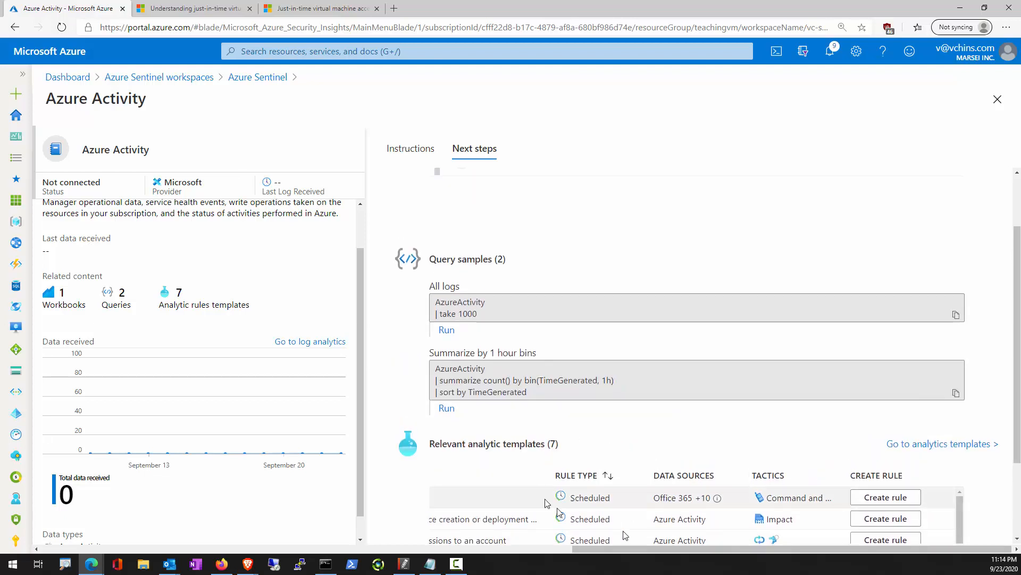
# Return to the data connectors list of the vc-sentinel workspace and select the Azure Security Center connector.
pyautogui.moveTo(650, 548); pyautogui.dragTo(208, 550)
pyautogui.scroll(-6, 415, 408)
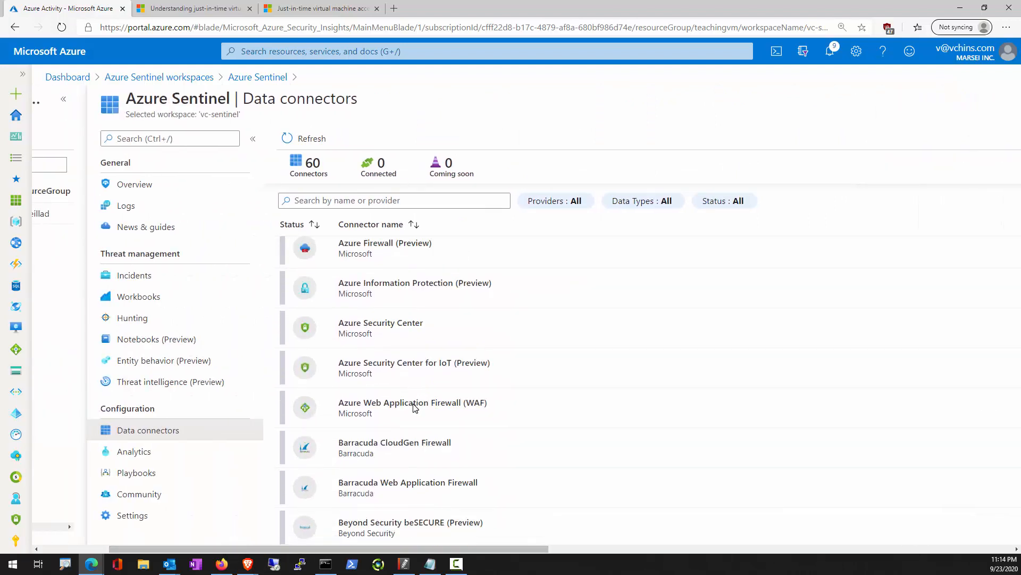
pyautogui.scroll(-2, 415, 408)
pyautogui.scroll(2, 415, 408)
pyautogui.scroll(-2, 413, 417)
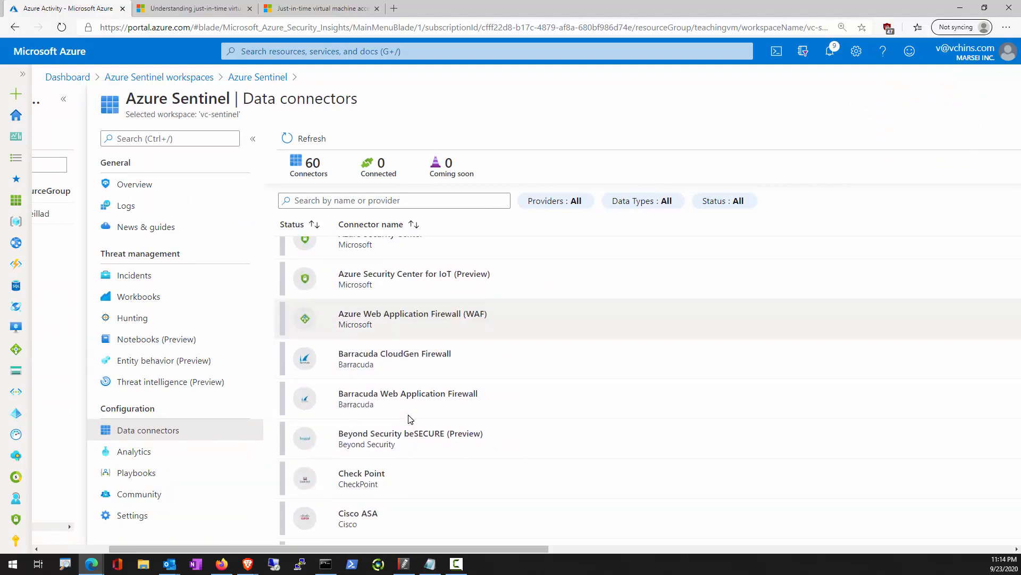
pyautogui.scroll(1, 402, 312)
pyautogui.click(408, 292)
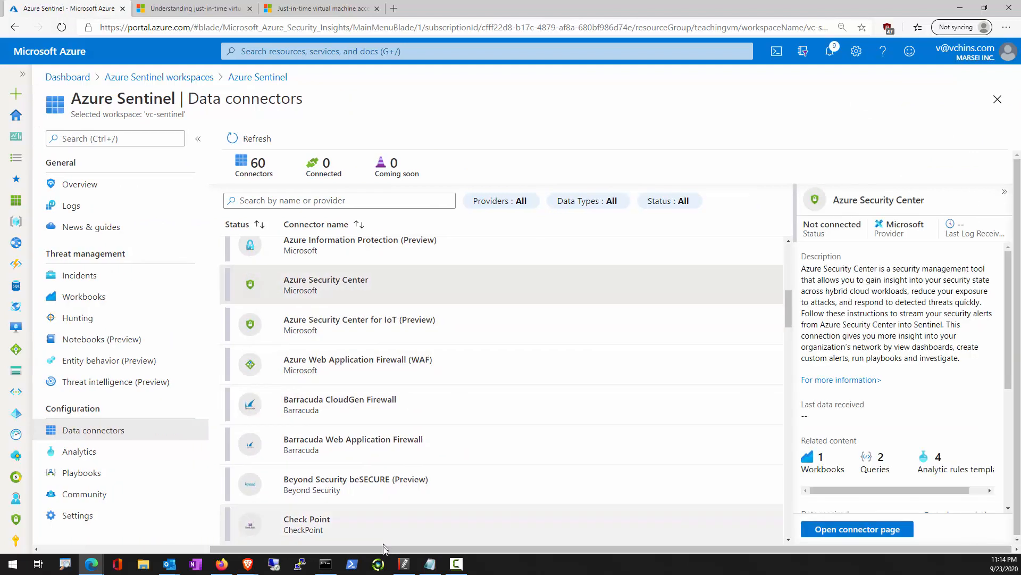
# Review the Azure Security Center connector's details and open its connector page.
pyautogui.moveTo(384, 548); pyautogui.dragTo(605, 548)
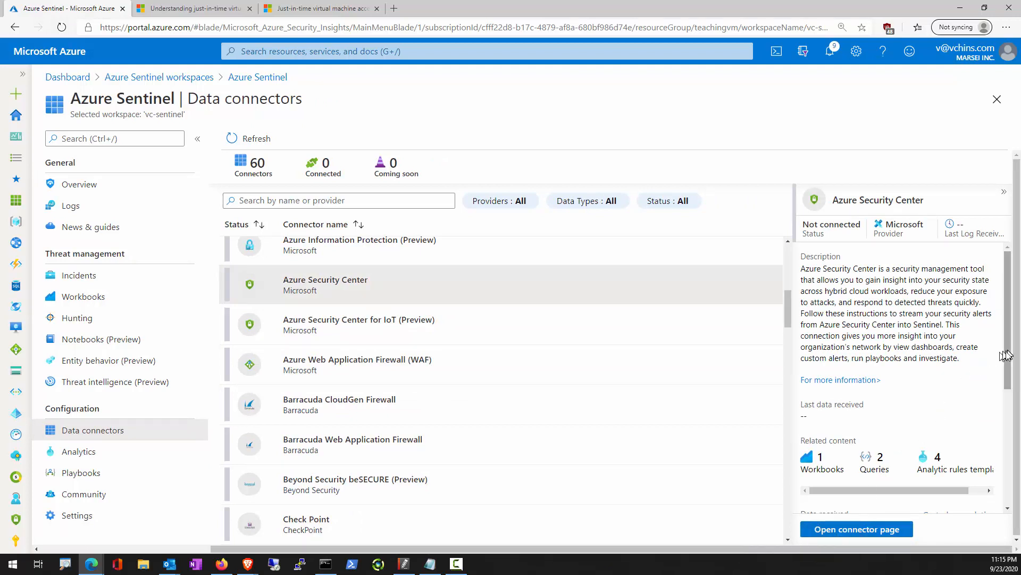
pyautogui.moveTo(1007, 355); pyautogui.dragTo(1005, 447)
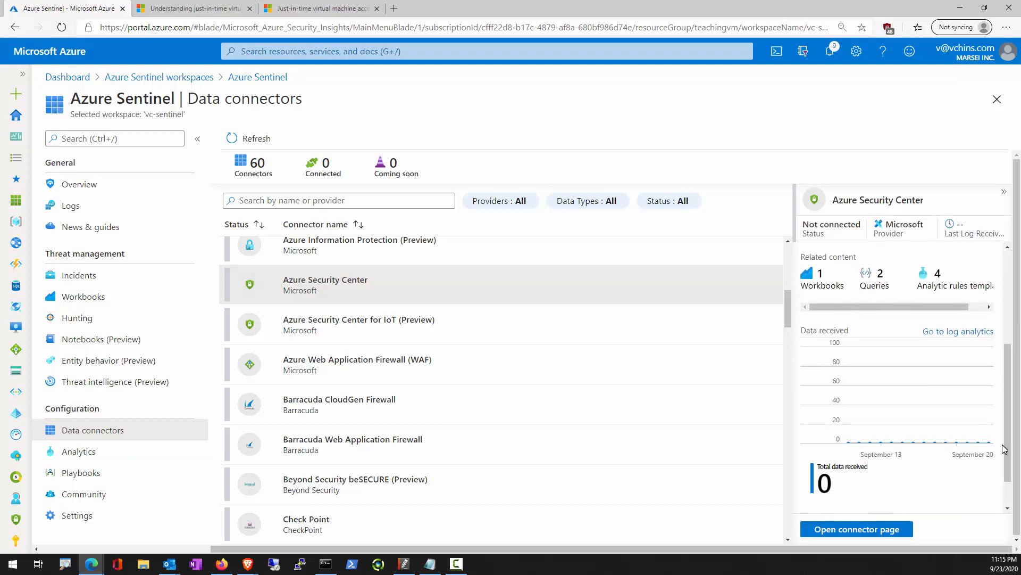
pyautogui.click(882, 530)
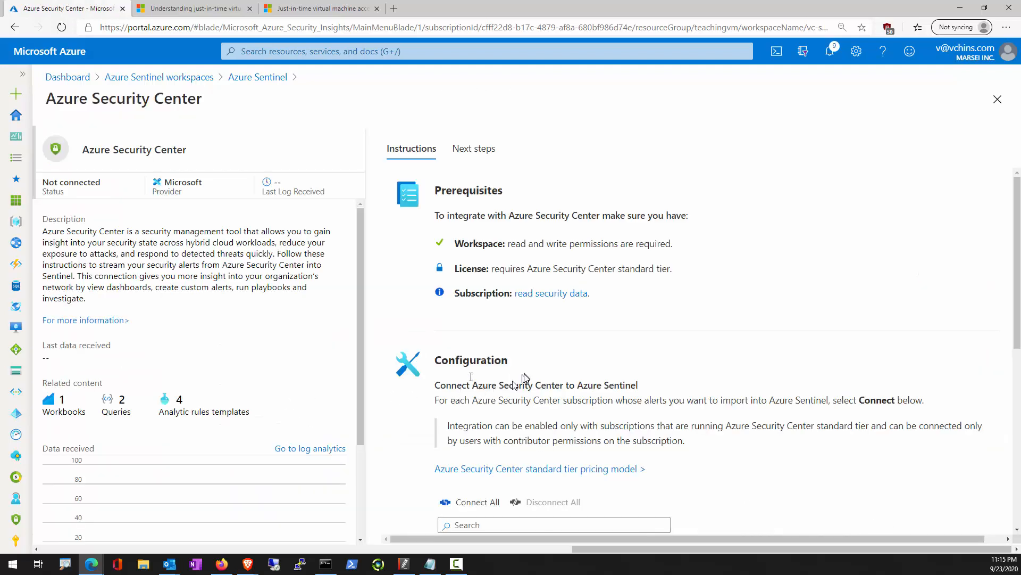
# Connect the Visual Studio Enterprise and Visual Studio Ultimate with MSDN subscriptions to Azure Sentinel.
pyautogui.scroll(-2, 600, 358)
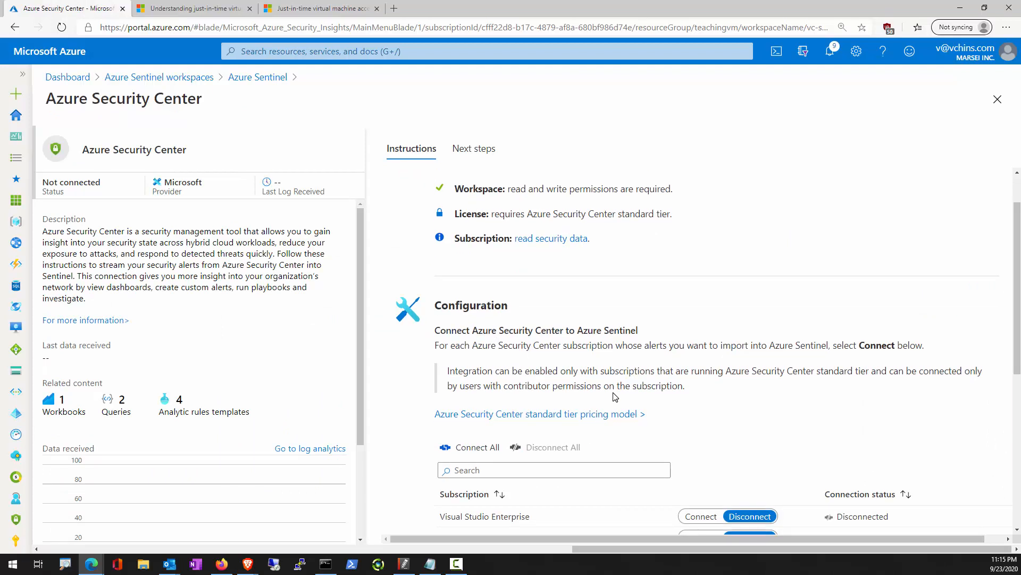
pyautogui.scroll(-1, 615, 396)
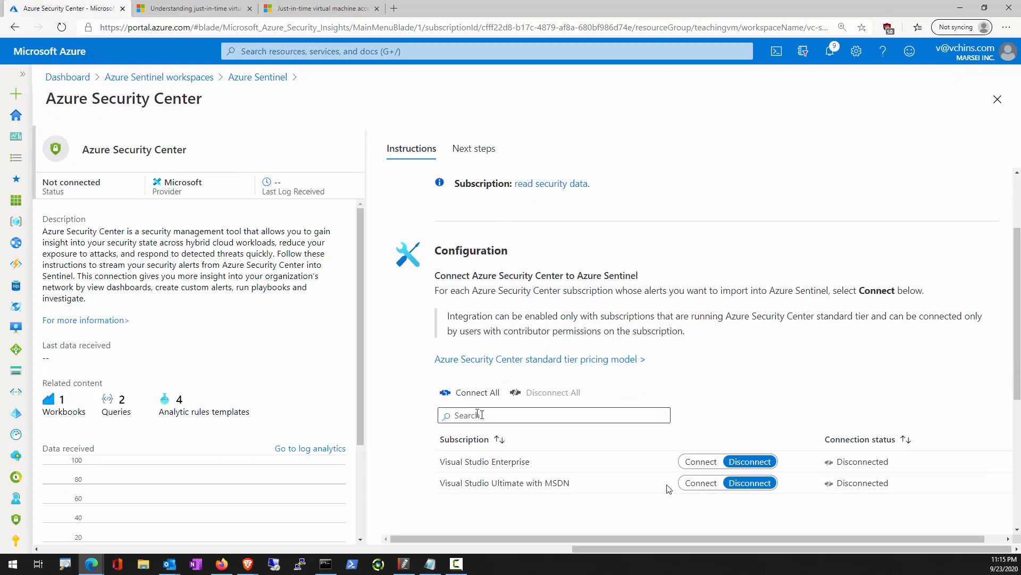
pyautogui.click(705, 462)
pyautogui.click(705, 483)
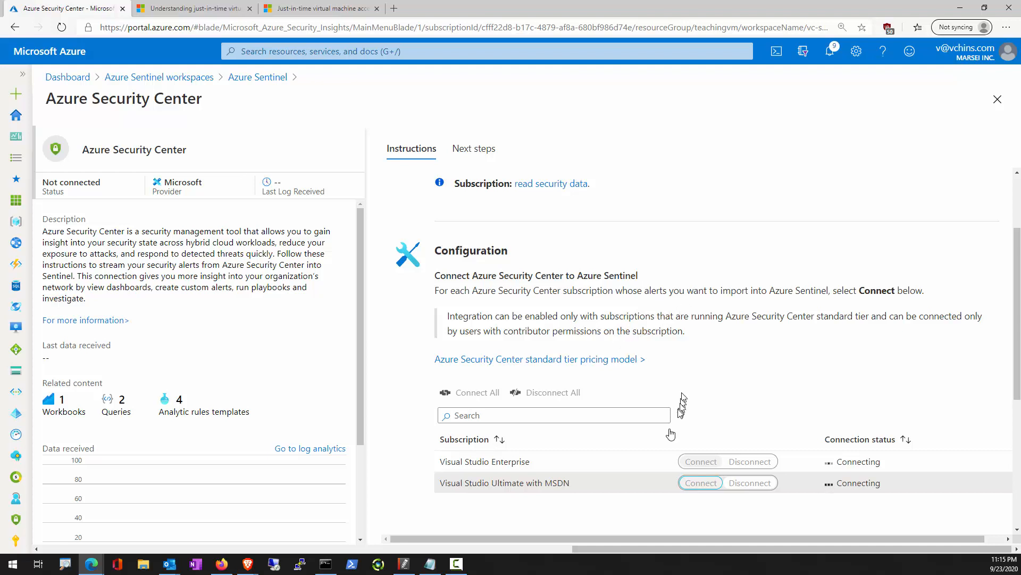
# Enable automatic incident creation from all alerts generated by Azure Security Center.
pyautogui.scroll(-5, 693, 481)
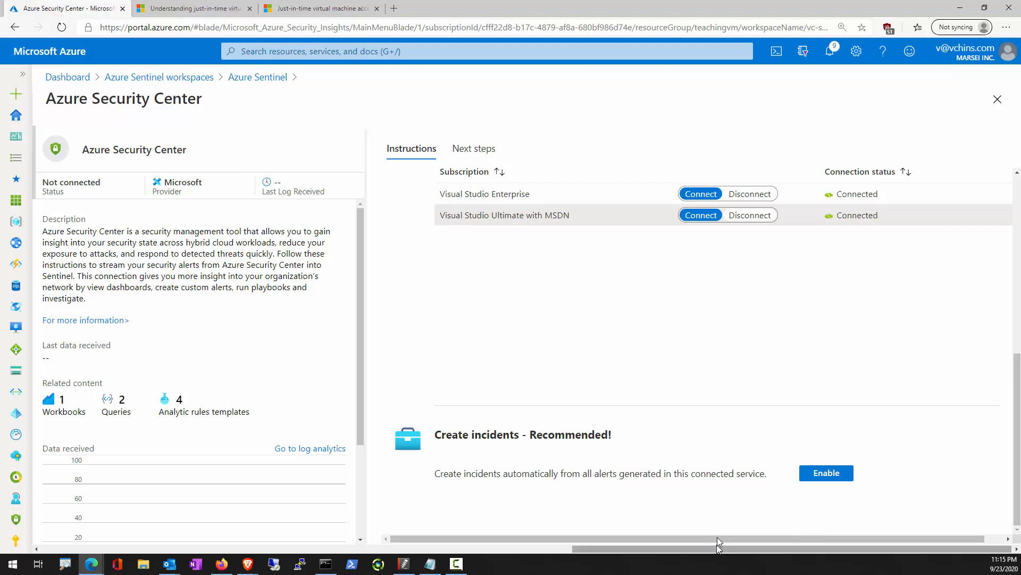
pyautogui.moveTo(713, 548); pyautogui.dragTo(736, 551)
pyautogui.click(817, 477)
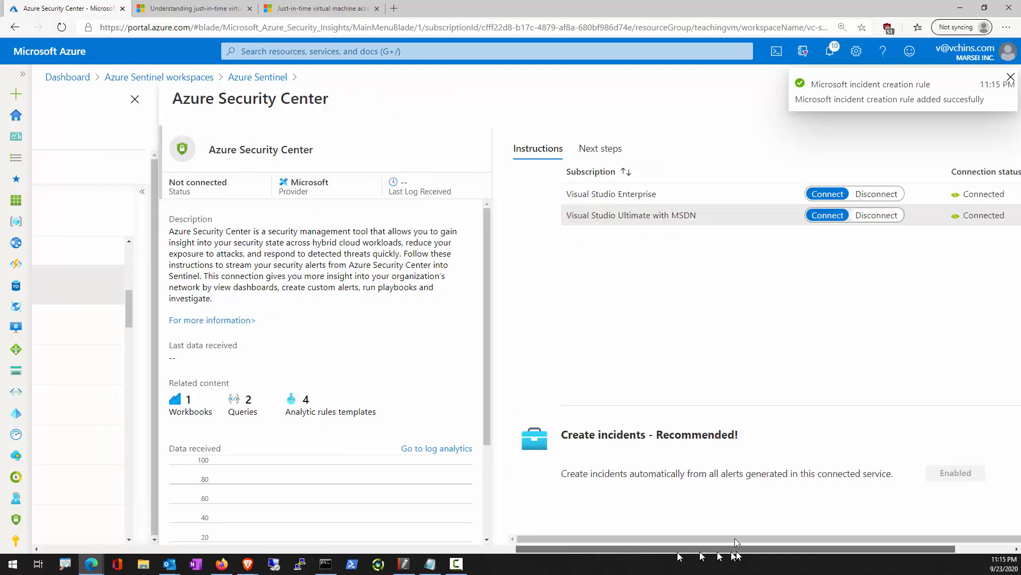
# Open the recommended ASC Compliance and Protection workbook template and review its required data types and preview.
pyautogui.click(610, 156)
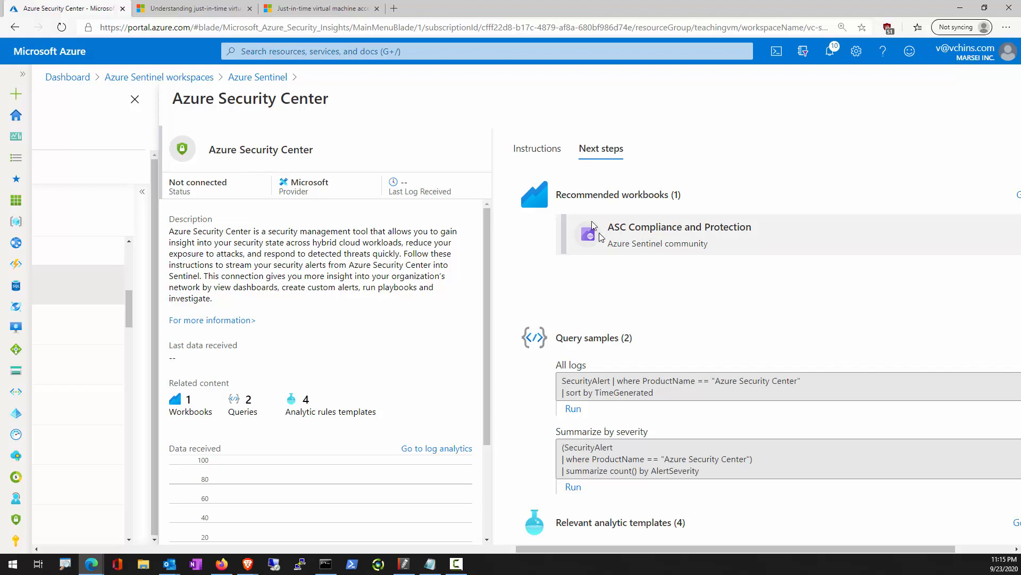
pyautogui.click(618, 232)
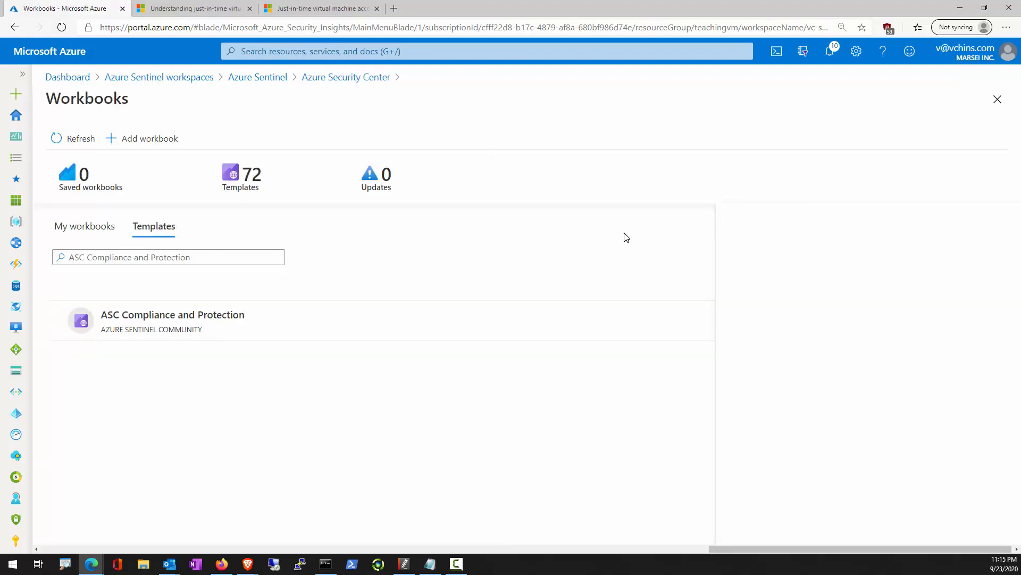
pyautogui.click(235, 326)
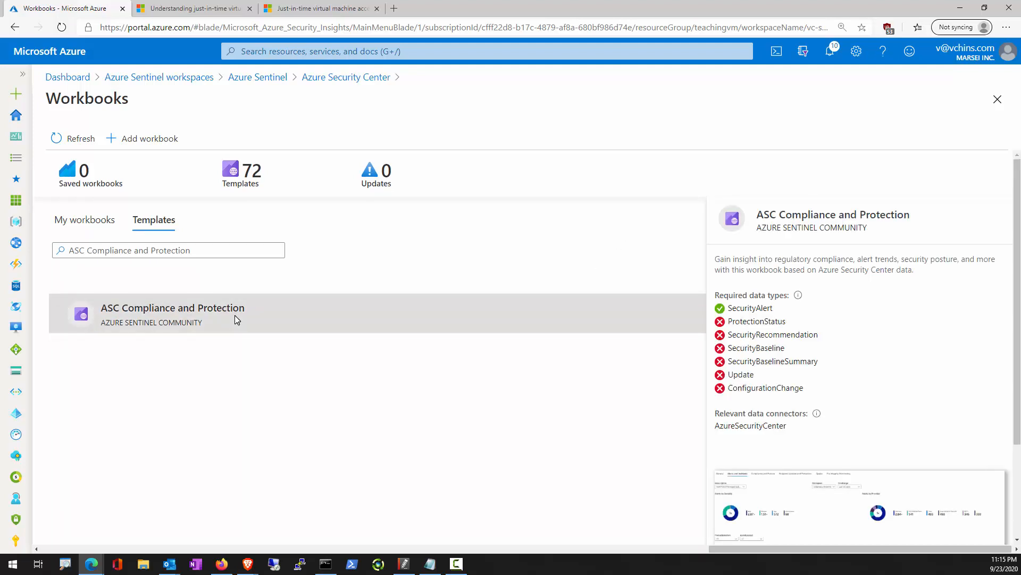
pyautogui.scroll(-2, 237, 321)
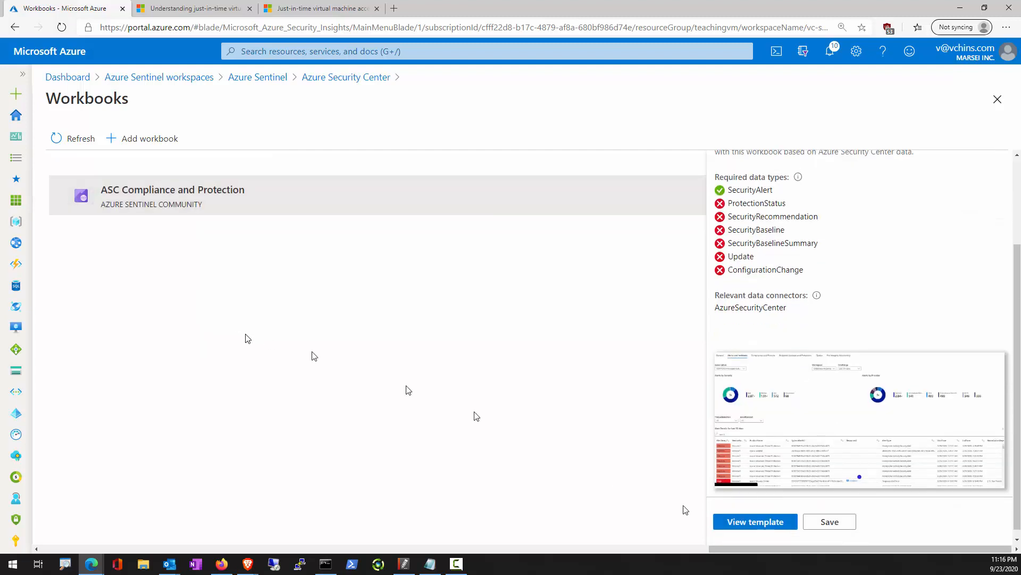
# Save the ASC Compliance and Protection workbook with West Europe as its location.
pyautogui.click(810, 530)
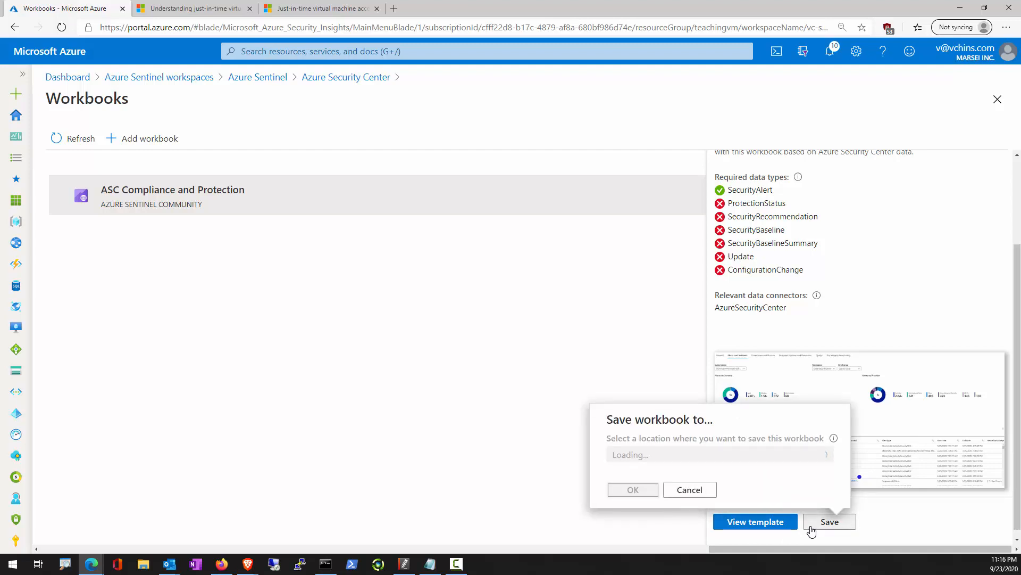
pyautogui.click(809, 454)
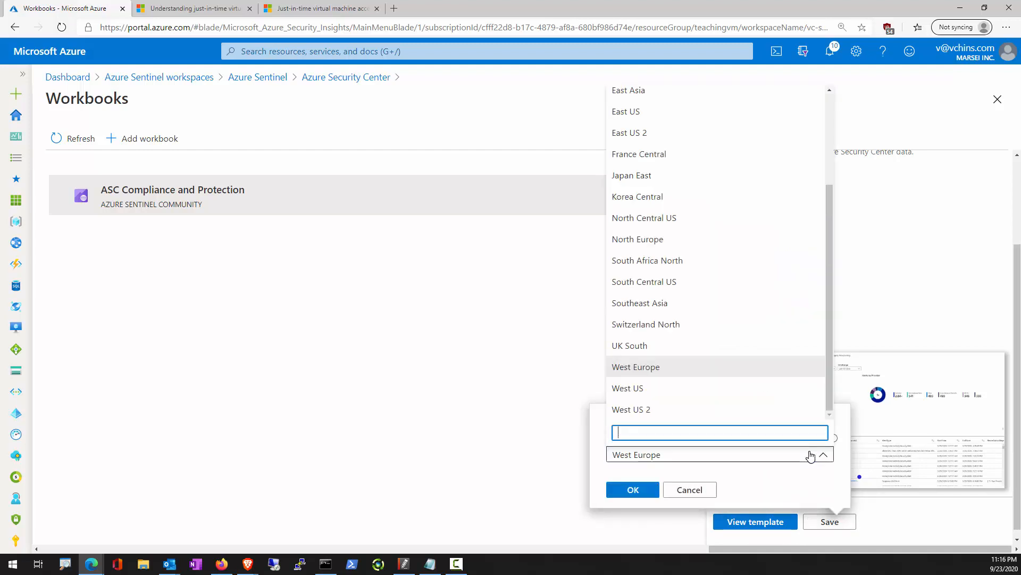
pyautogui.click(809, 454)
pyautogui.click(634, 490)
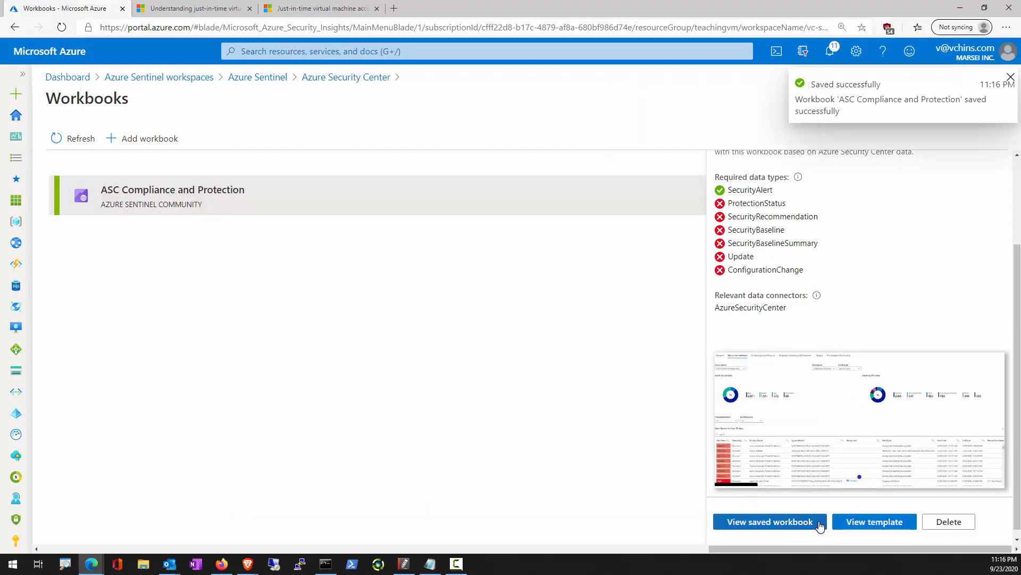
# Open the saved ASC Compliance and Protection workbook and refresh its General view.
pyautogui.click(787, 528)
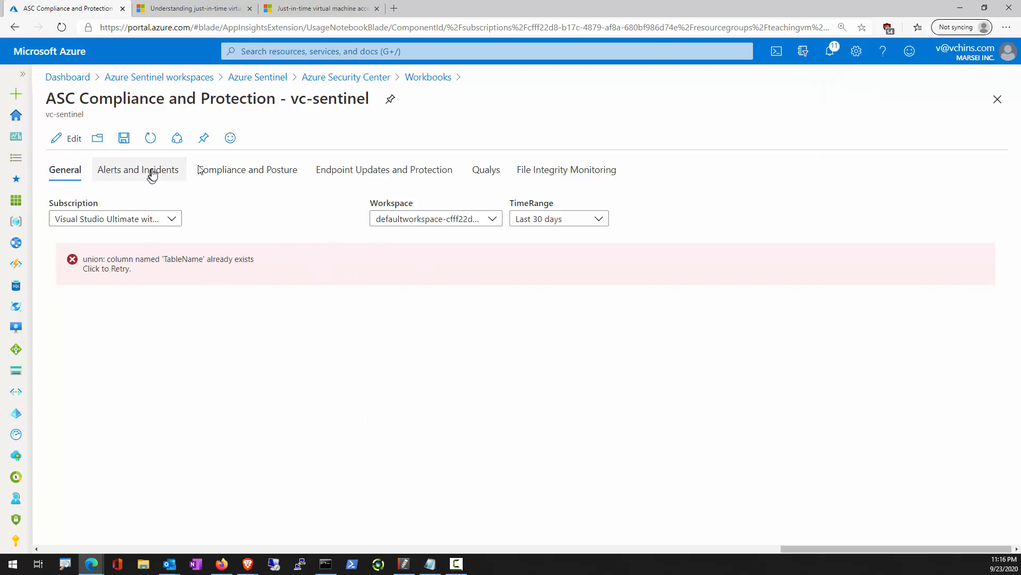
pyautogui.click(151, 139)
pyautogui.click(151, 138)
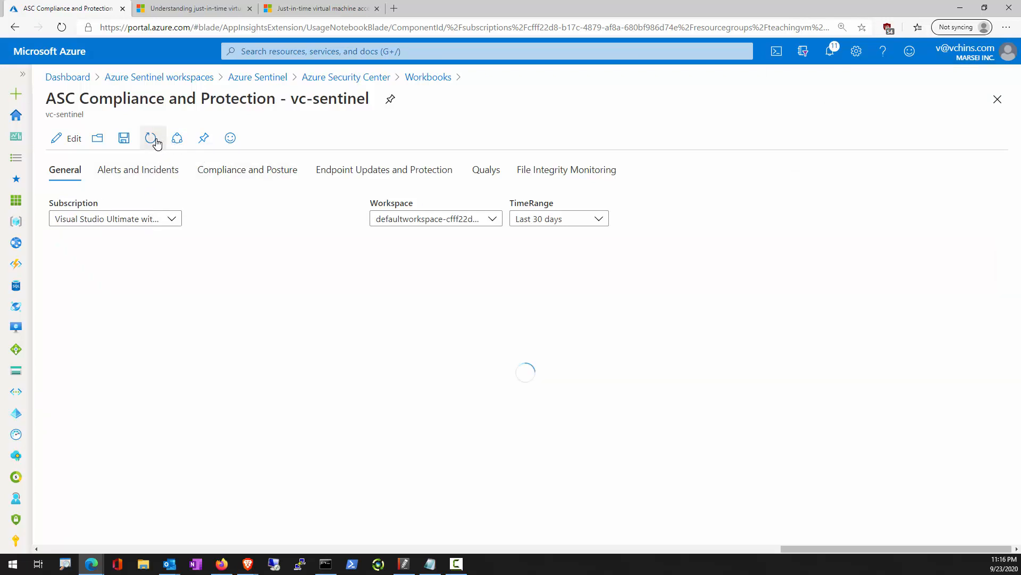
pyautogui.click(154, 139)
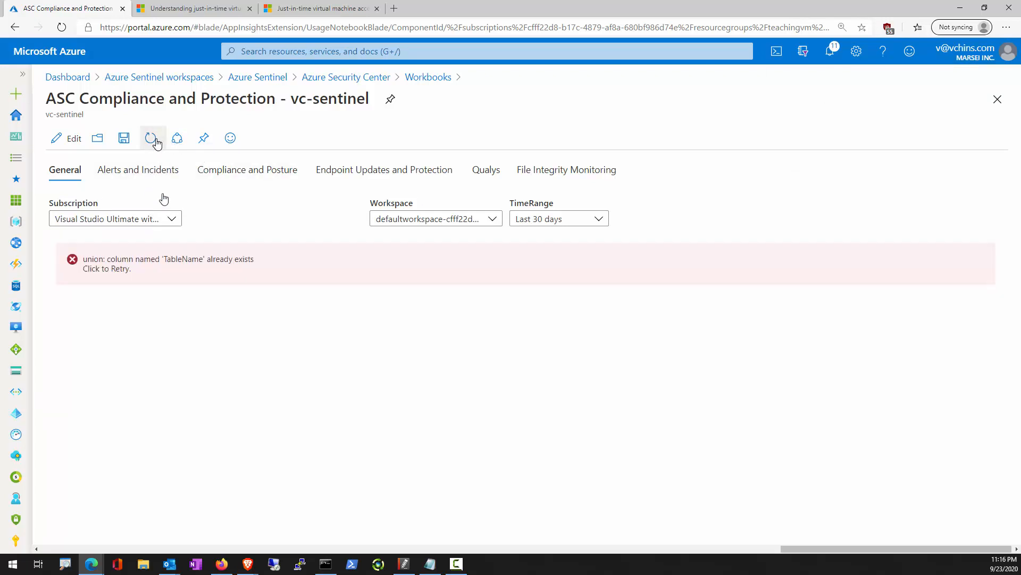
# Set the workbook's subscription to Visual Studio Enterprise and check which workspaces it offers.
pyautogui.click(171, 219)
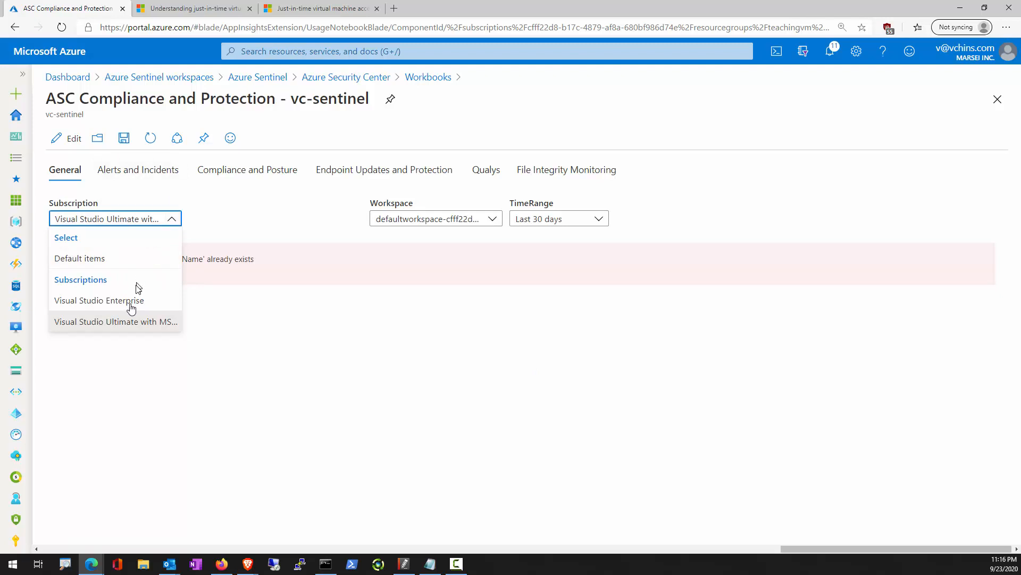
pyautogui.click(131, 304)
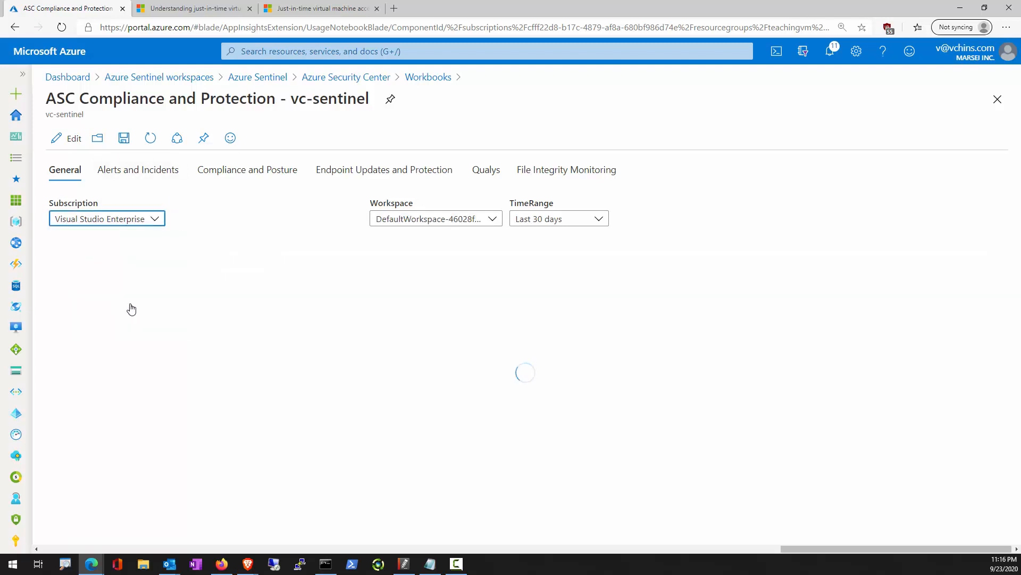
pyautogui.click(419, 220)
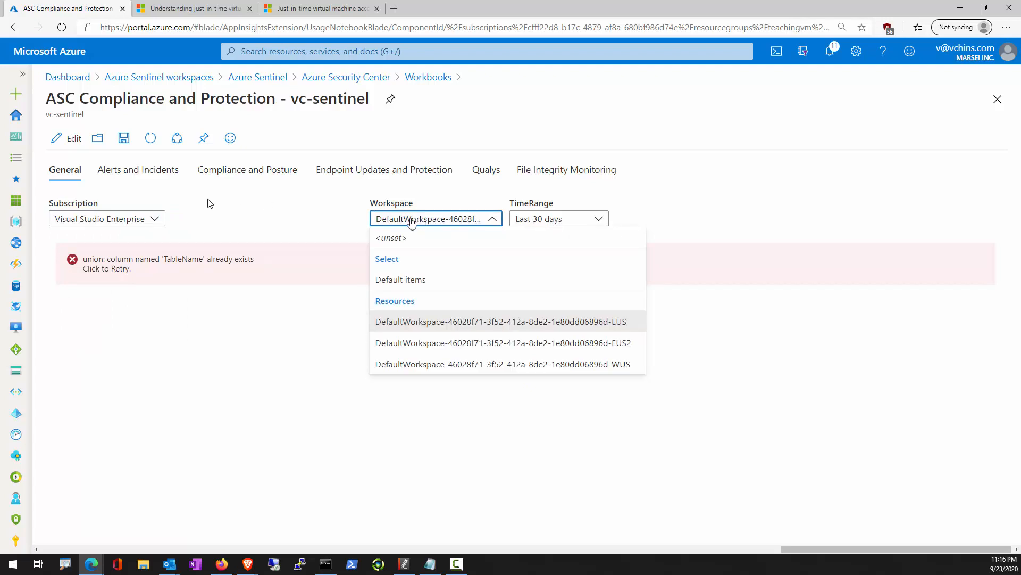
# Set the workbook's subscription to Visual Studio Ultimate with MSDN and its workspace to vc-sentinel.
pyautogui.click(113, 220)
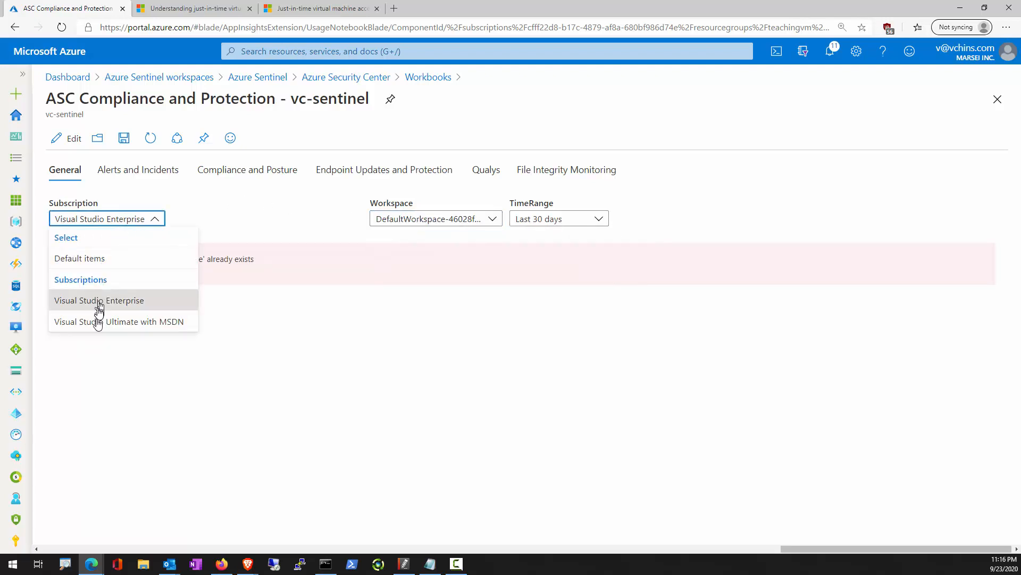
pyautogui.click(97, 322)
pyautogui.click(450, 220)
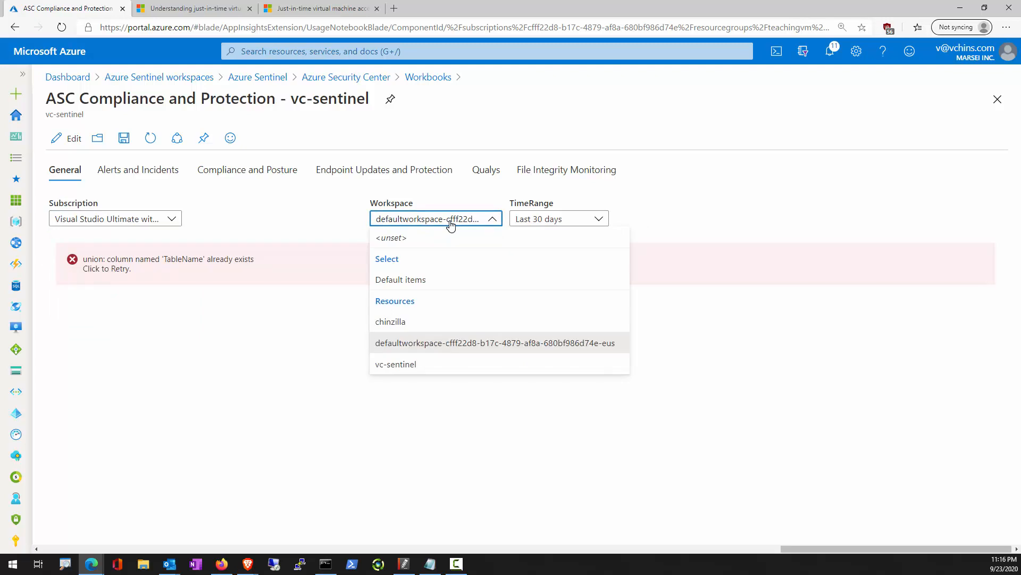
pyautogui.click(407, 367)
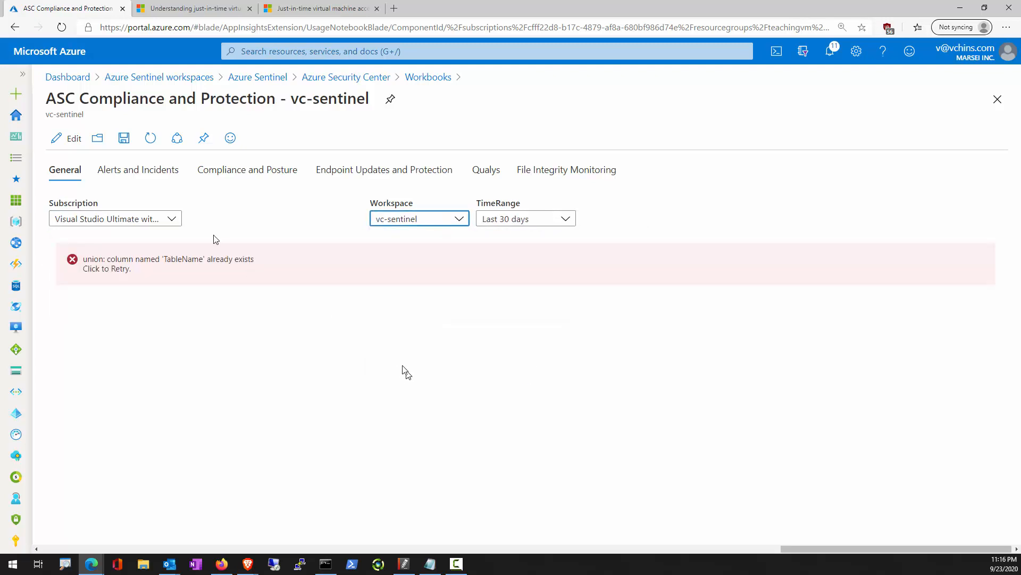
# Switch the workbook's subscription back to Visual Studio Enterprise and return to the data connectors list through the Azure Security Center connector.
pyautogui.click(159, 221)
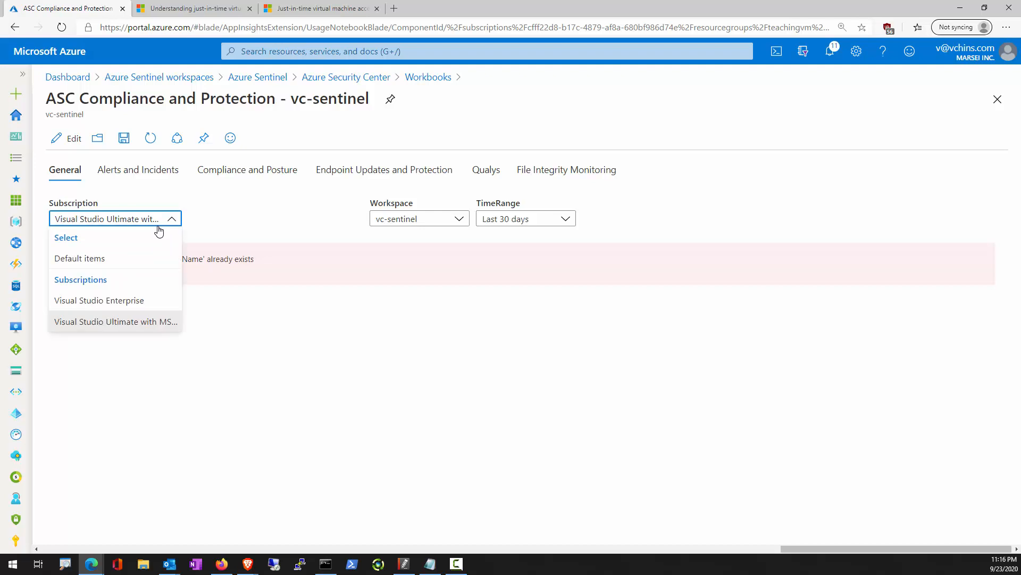
pyautogui.click(99, 301)
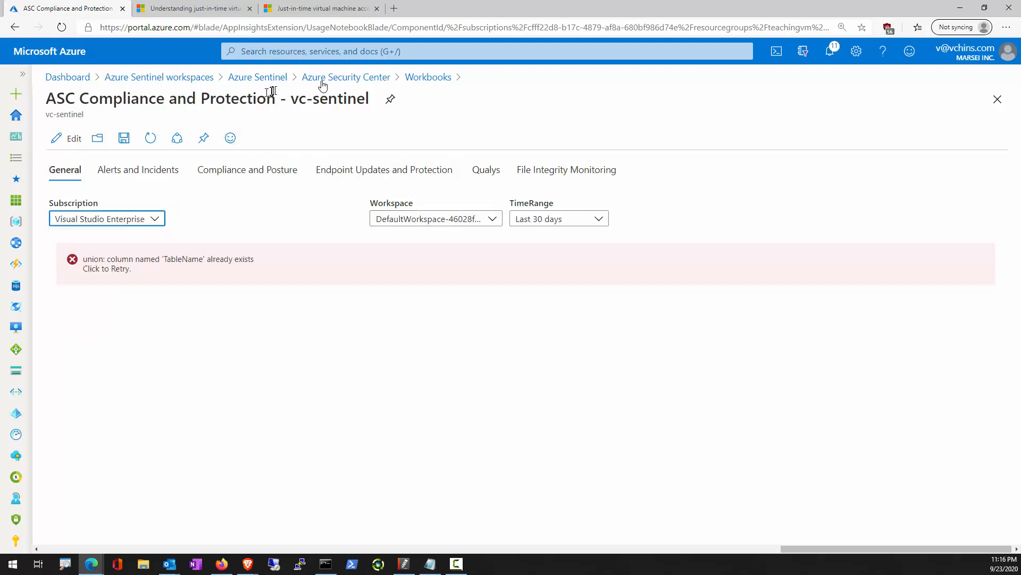
pyautogui.click(342, 80)
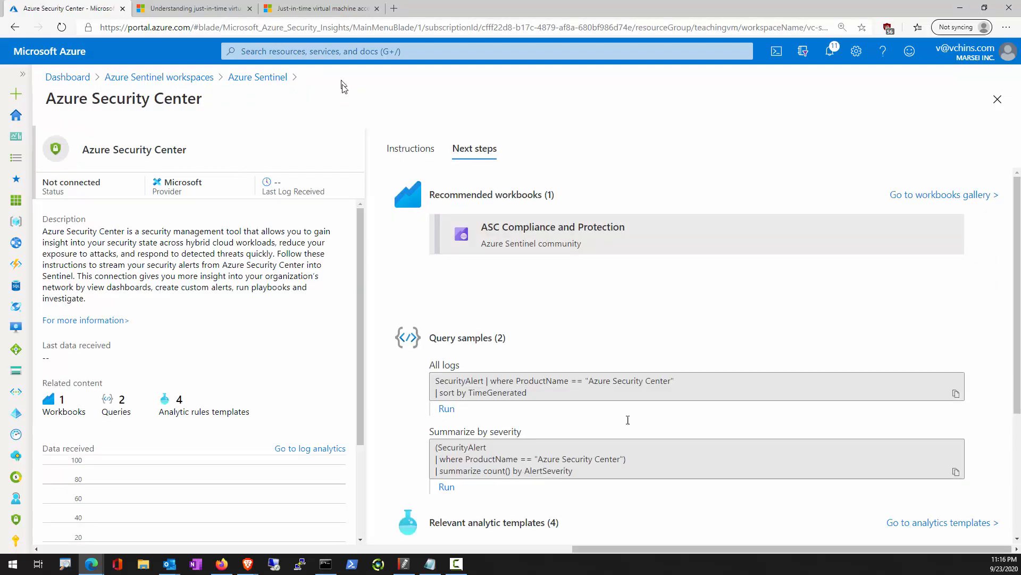
pyautogui.moveTo(743, 551); pyautogui.dragTo(357, 548)
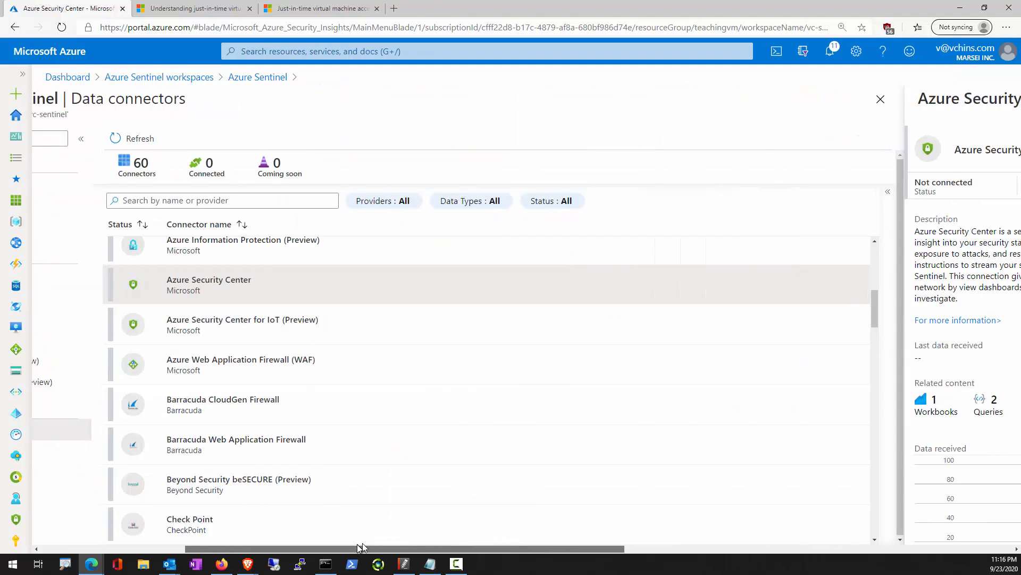
pyautogui.scroll(4, 386, 486)
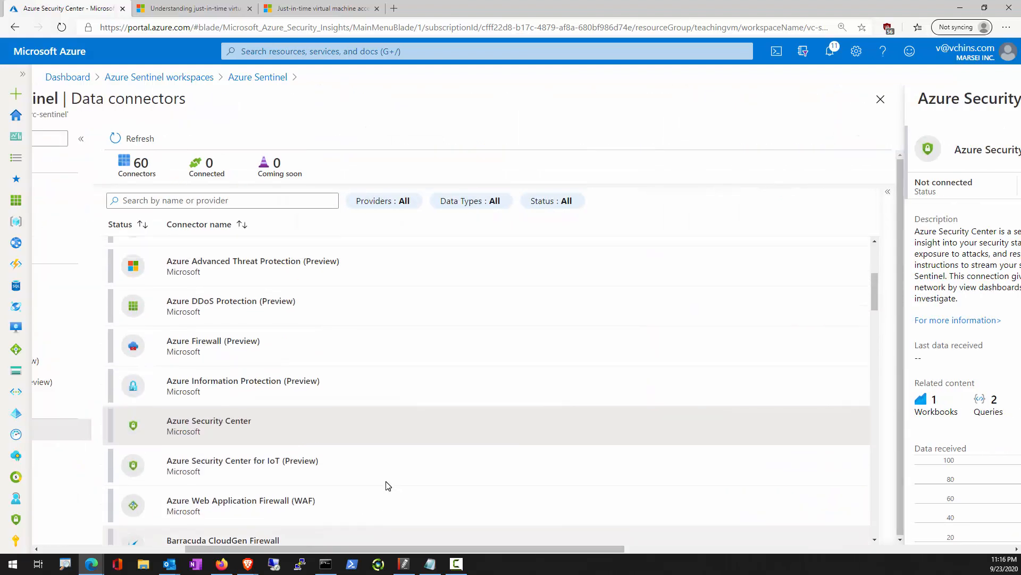
# Open the Azure Activity connector page and show its recommended next steps.
pyautogui.scroll(1, 386, 484)
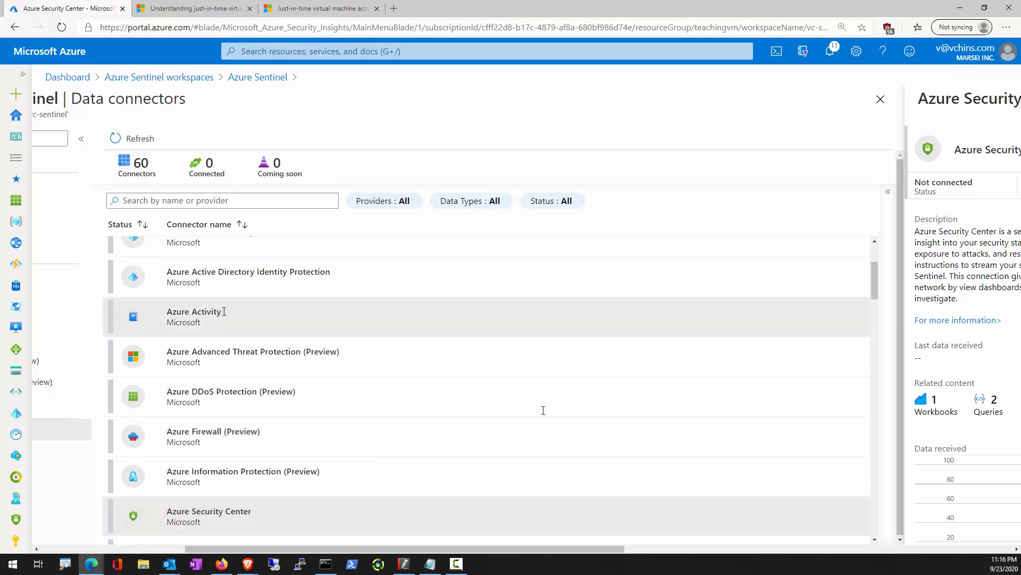
pyautogui.click(224, 311)
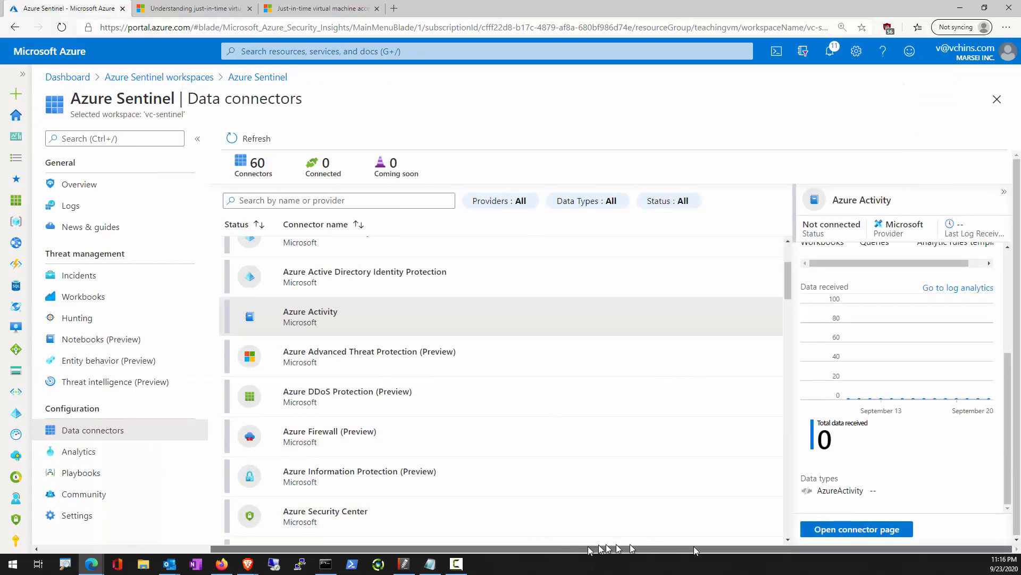
pyautogui.click(830, 530)
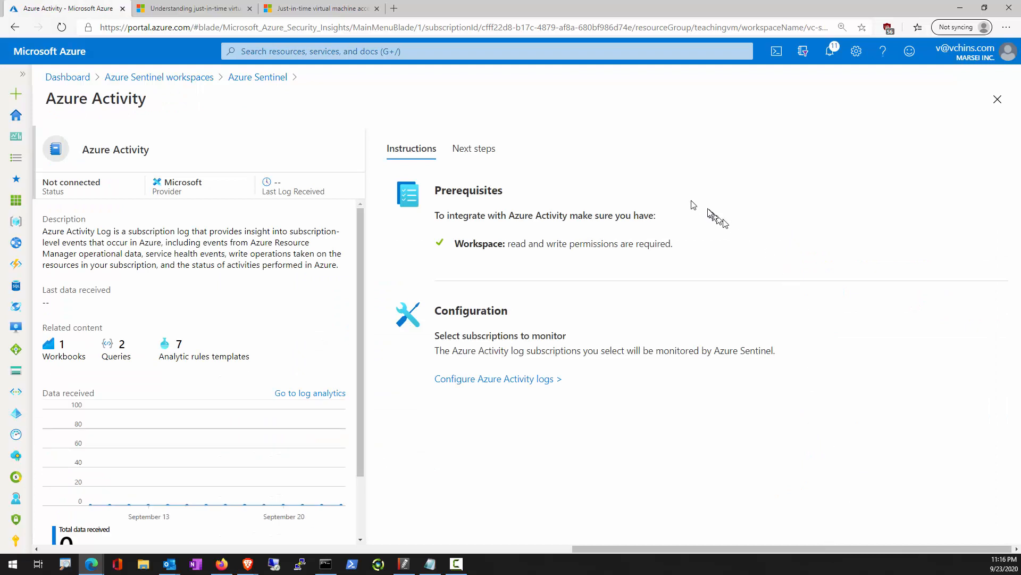
pyautogui.click(480, 154)
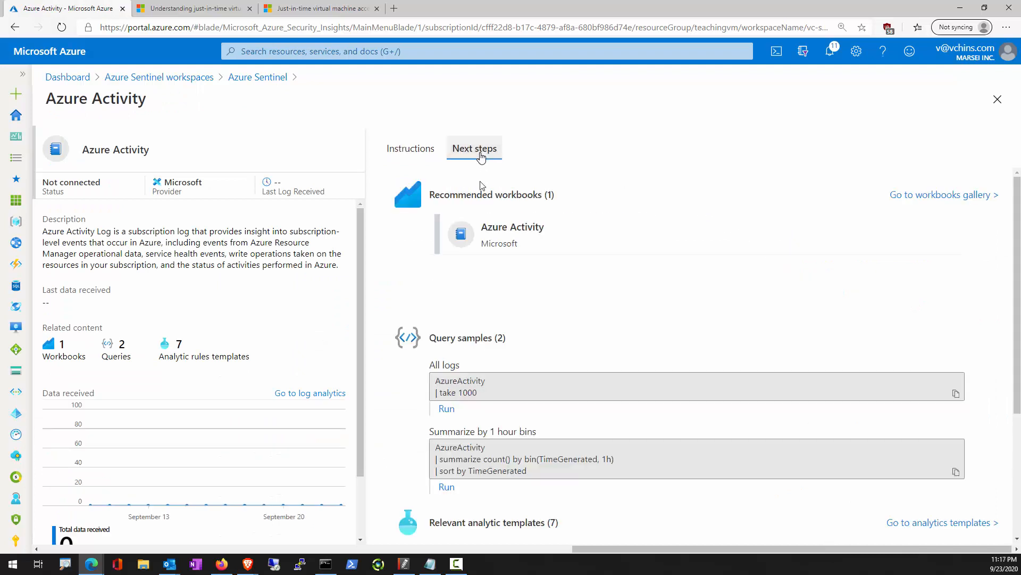
# Save the recommended Azure Activity workbook template to the vc-sentinel workspace.
pyautogui.click(507, 233)
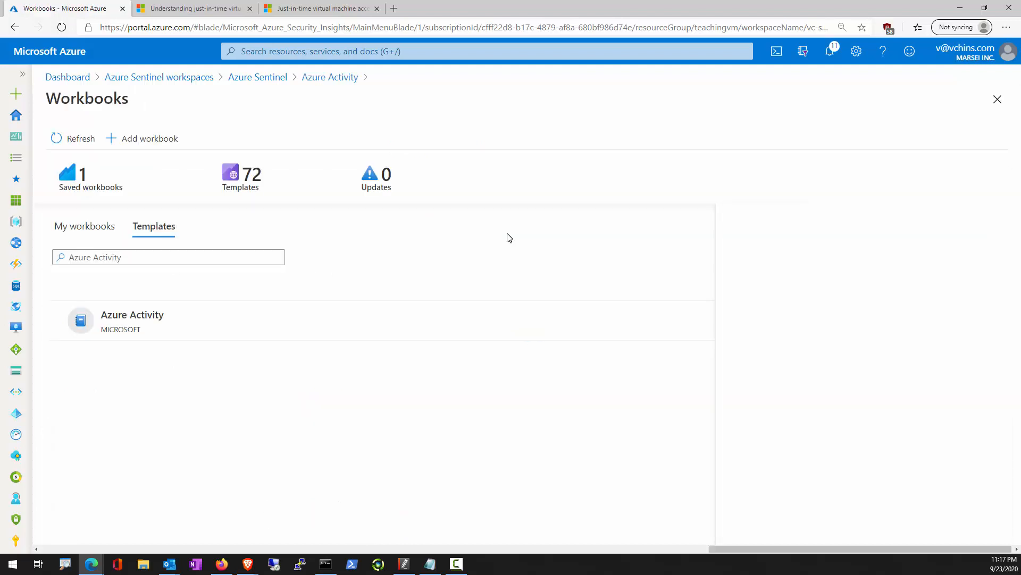
pyautogui.click(396, 330)
pyautogui.scroll(-1, 833, 386)
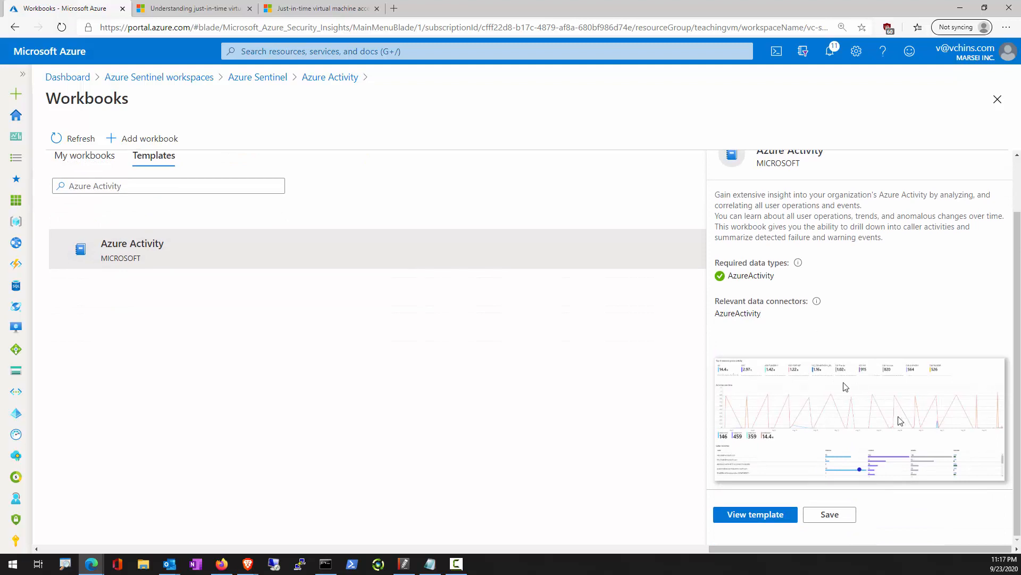
pyautogui.click(822, 514)
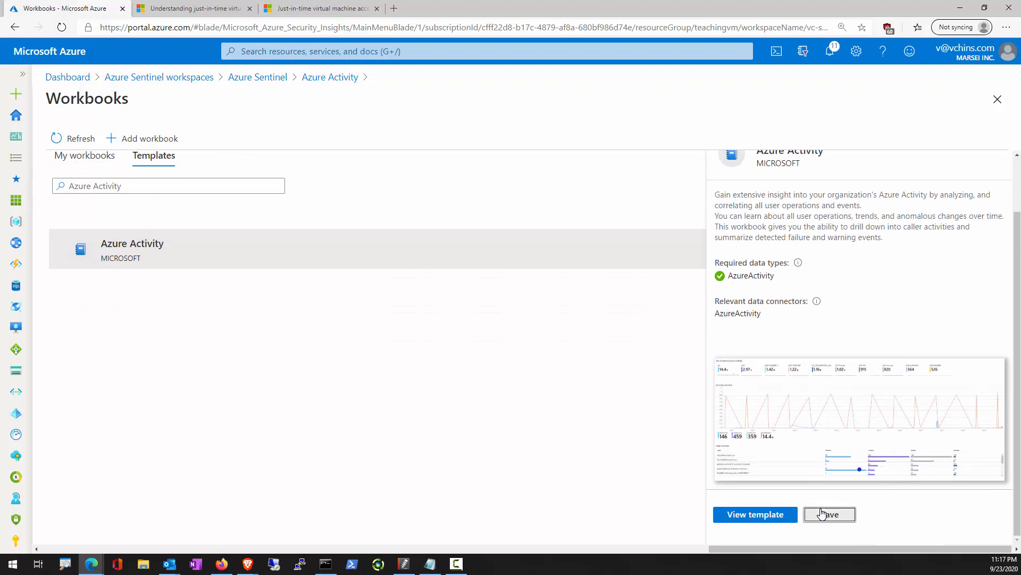
pyautogui.click(640, 481)
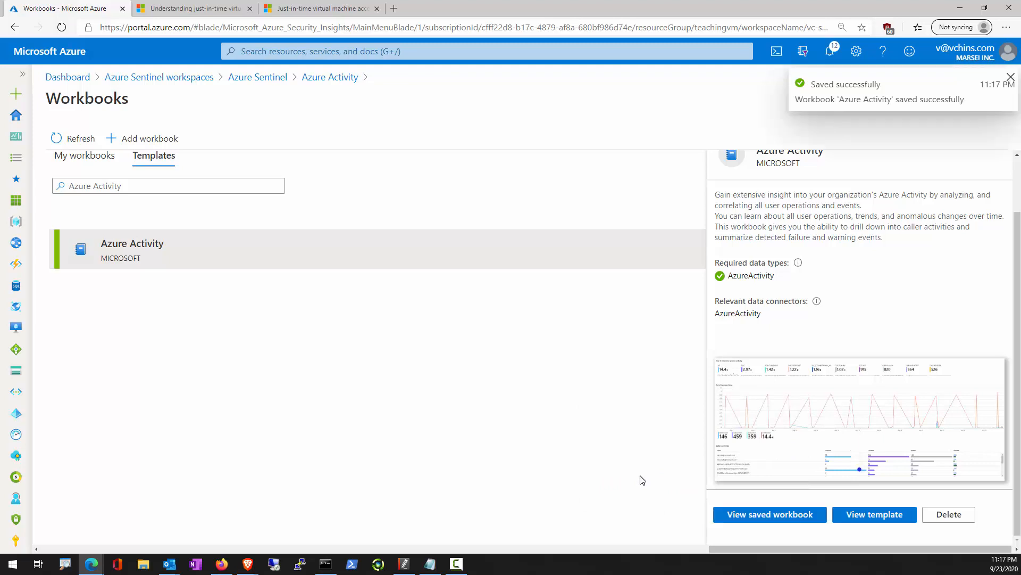
# Open the saved Azure Activity workbook, retry its Caller query, refresh the view and check the time range options.
pyautogui.click(791, 520)
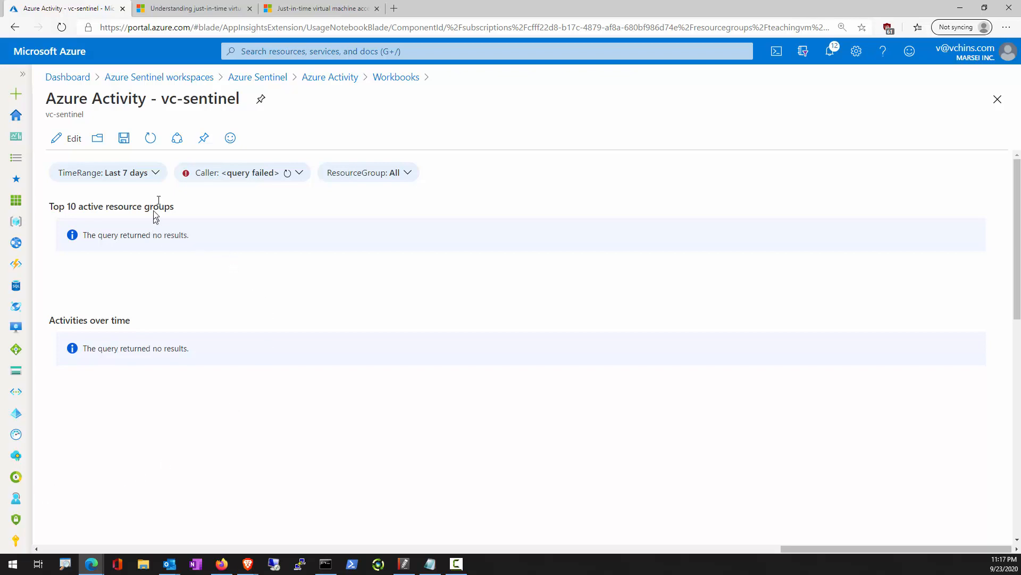
pyautogui.click(287, 174)
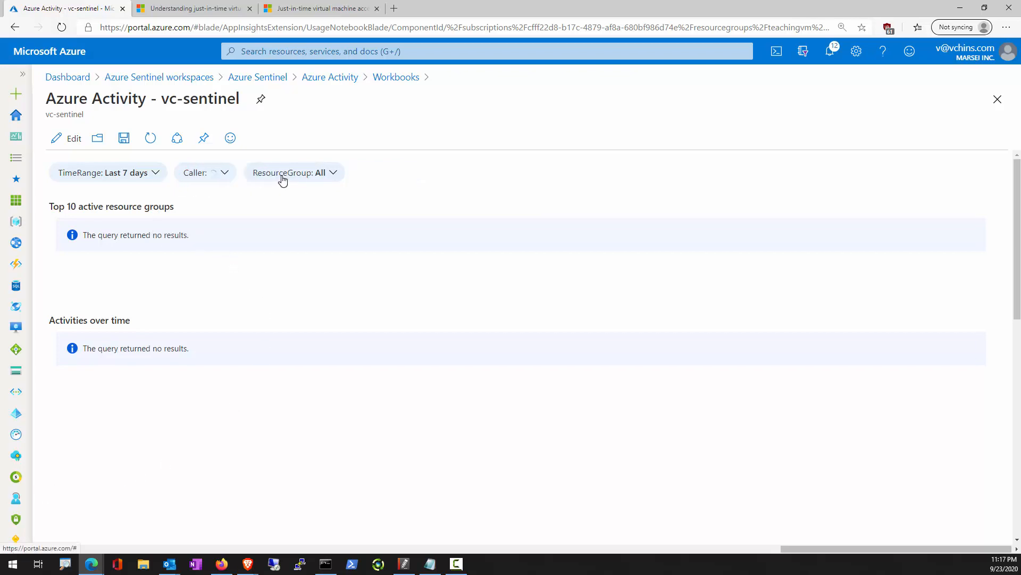
pyautogui.click(150, 145)
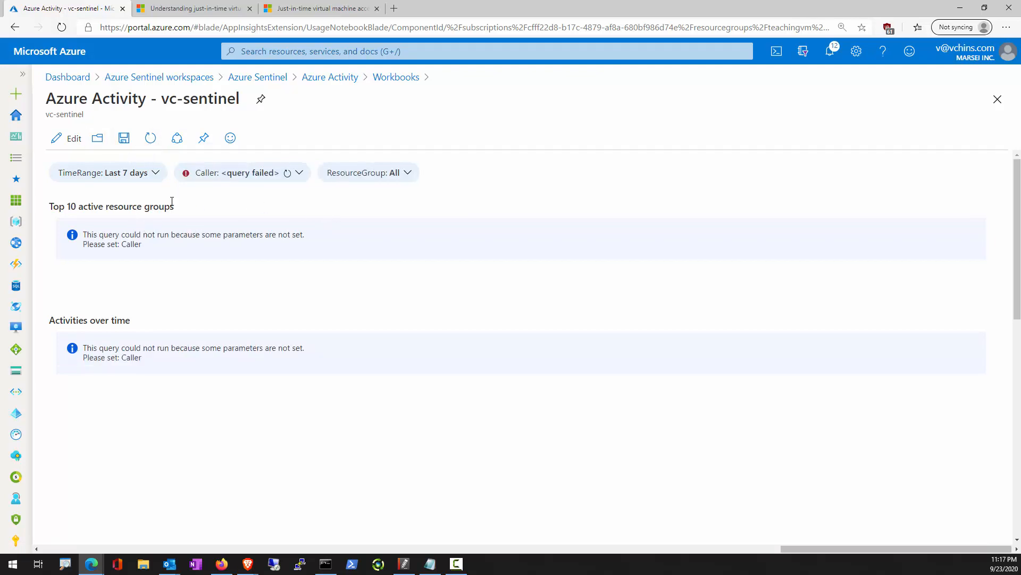
pyautogui.click(156, 172)
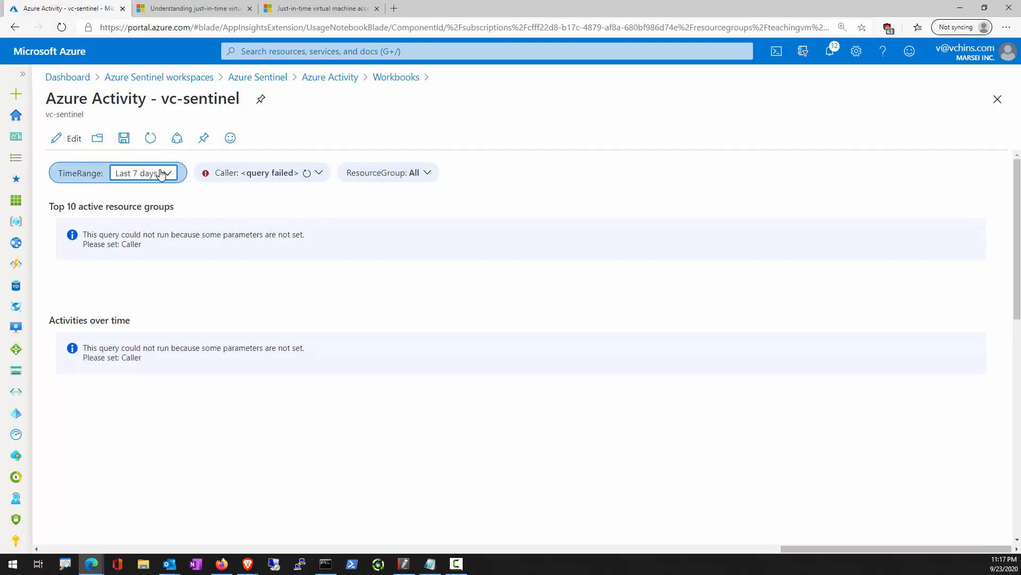
pyautogui.click(142, 242)
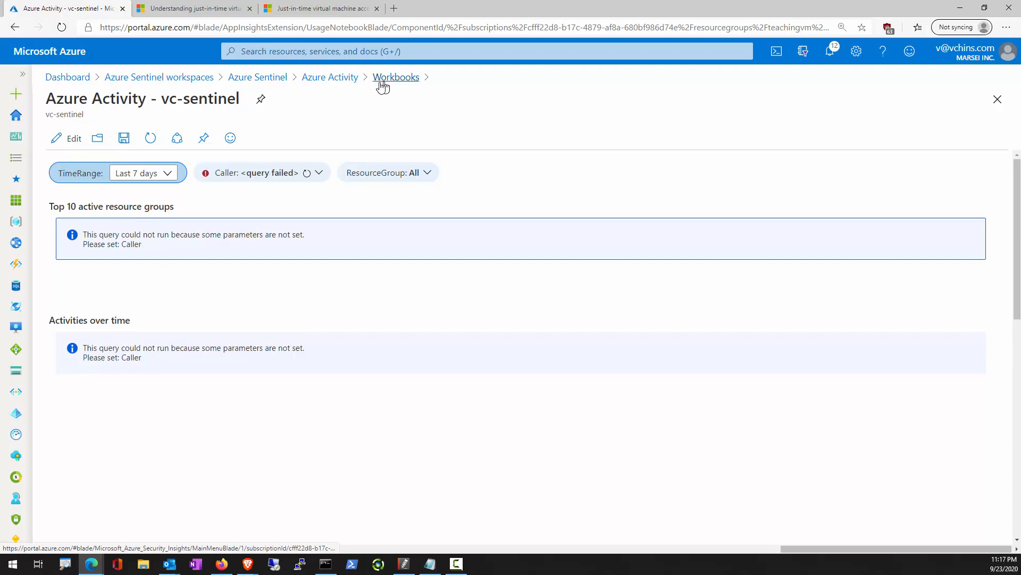
# Return to the Azure Activity connector and run its All logs sample query, AzureActivity | take 1000, in Logs.
pyautogui.click(334, 84)
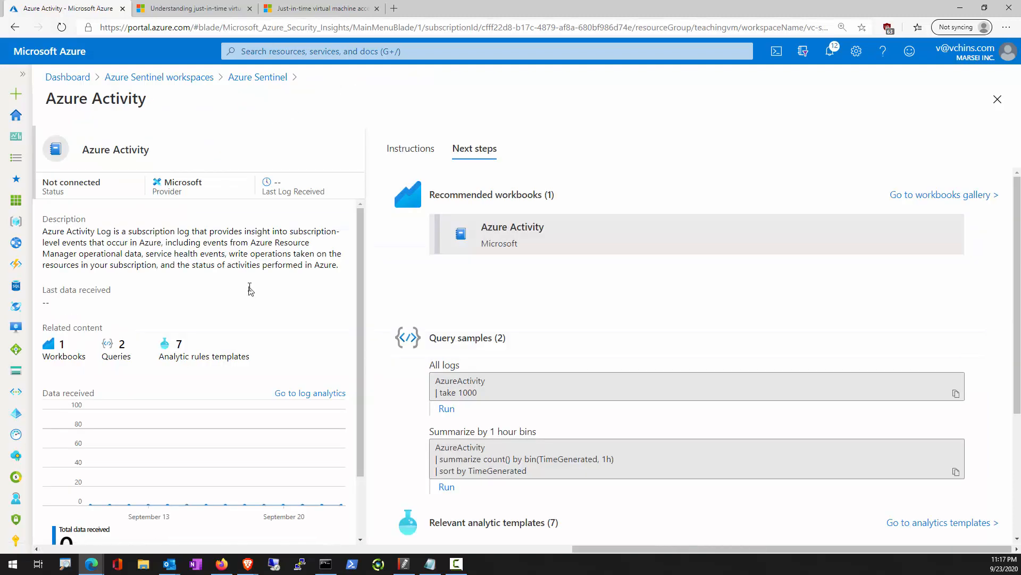
pyautogui.click(723, 560)
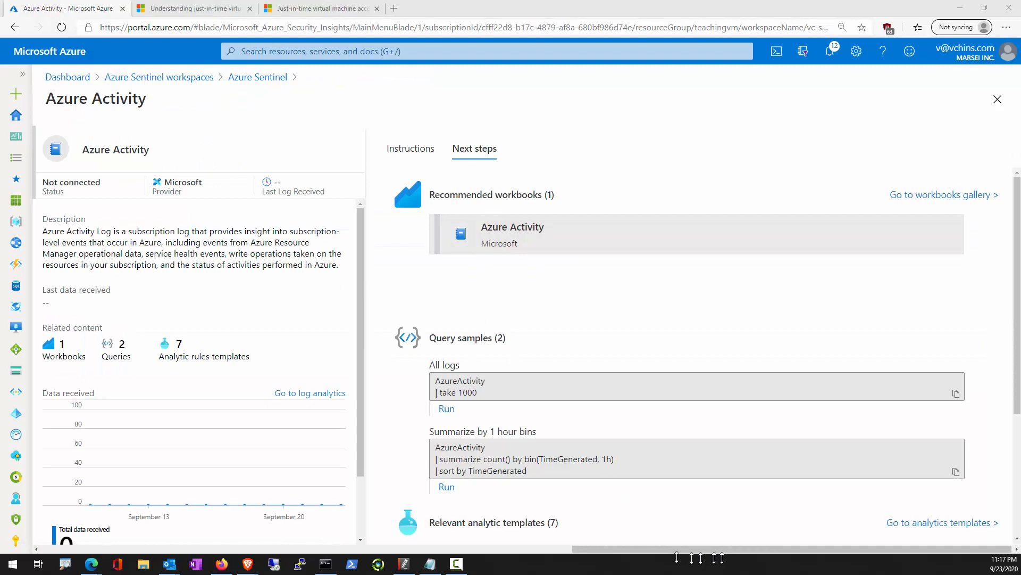
pyautogui.click(446, 411)
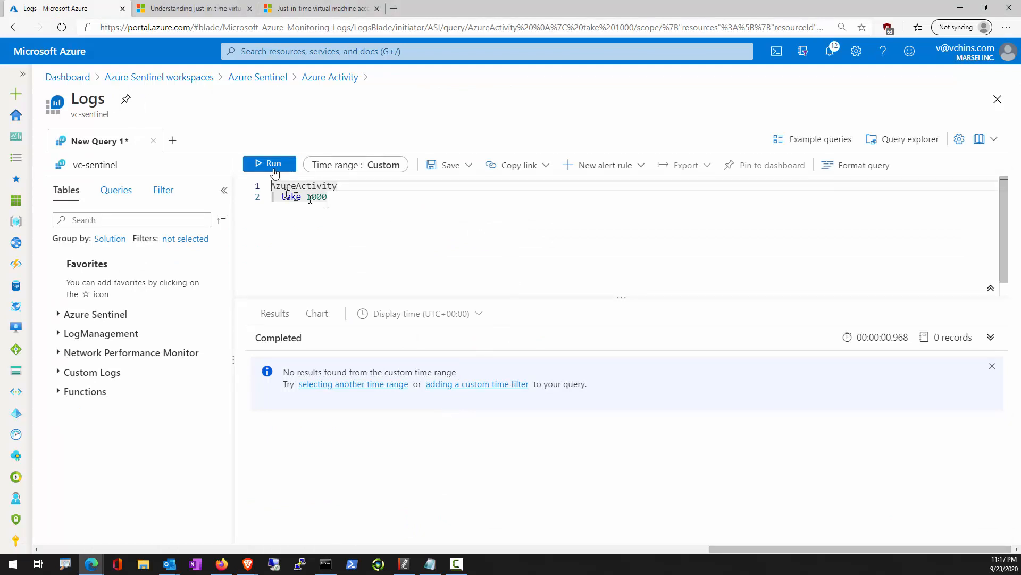
pyautogui.click(272, 166)
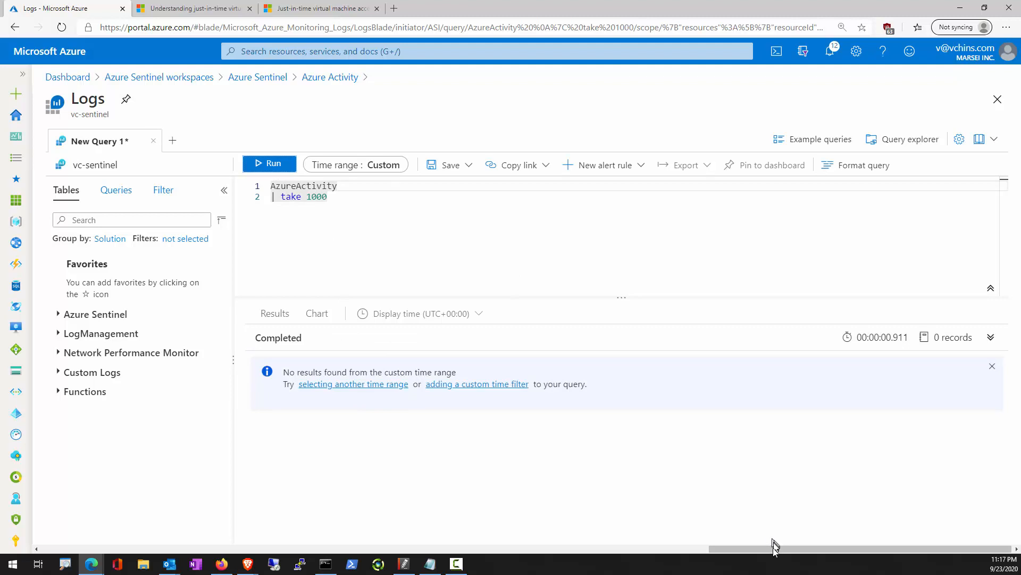
# Leave the Logs query and search the portal for "deplo" to open the custom template deployment service.
pyautogui.moveTo(775, 545); pyautogui.dragTo(382, 548)
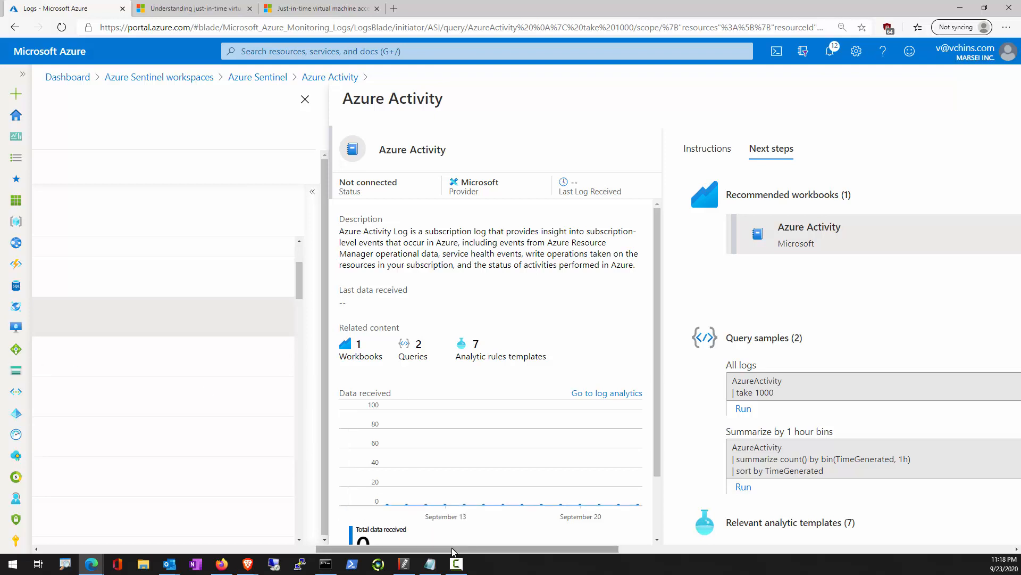
pyautogui.moveTo(452, 555); pyautogui.dragTo(182, 547)
pyautogui.click(287, 51)
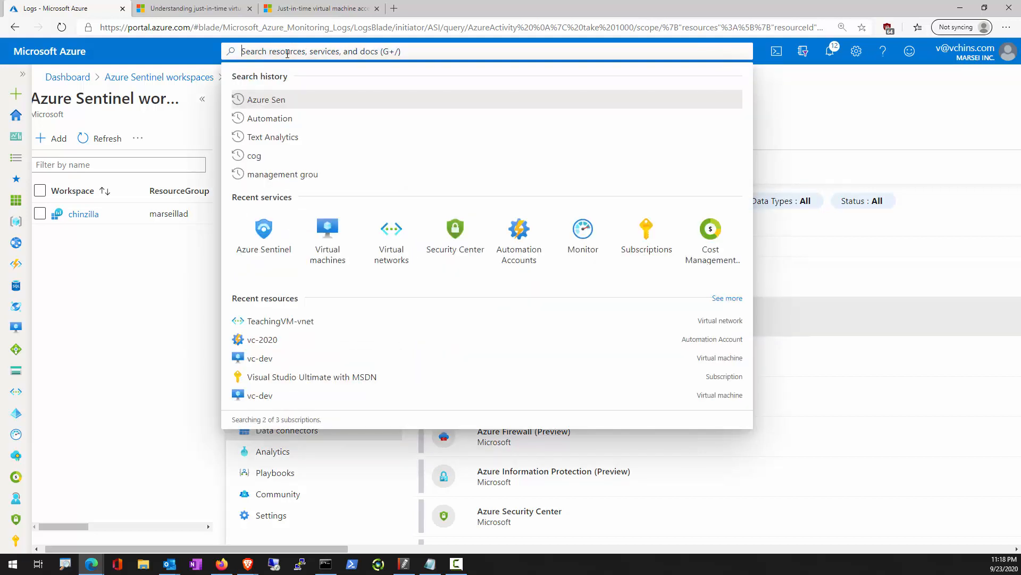
pyautogui.write('deplo')
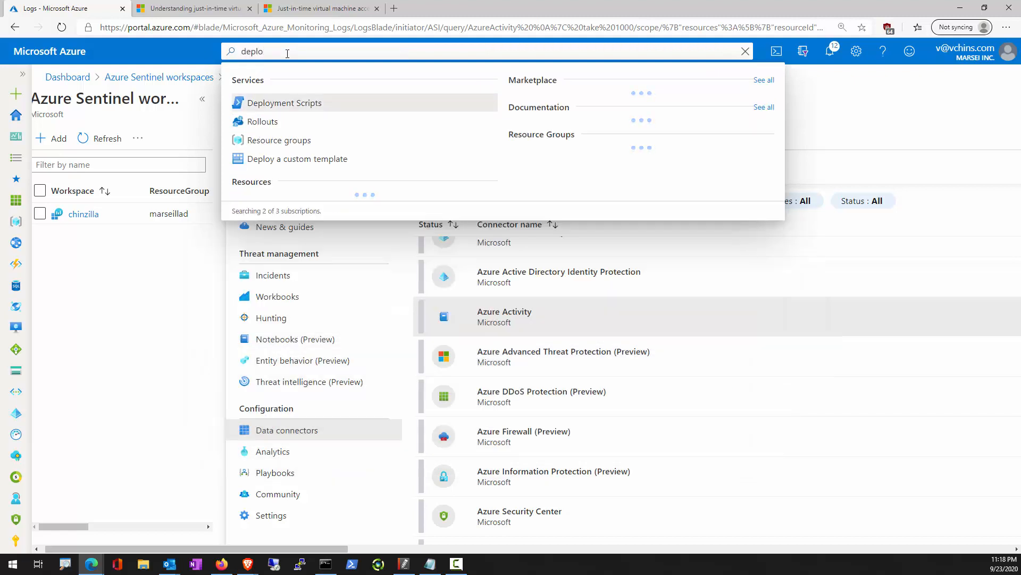
pyautogui.press('Escape')
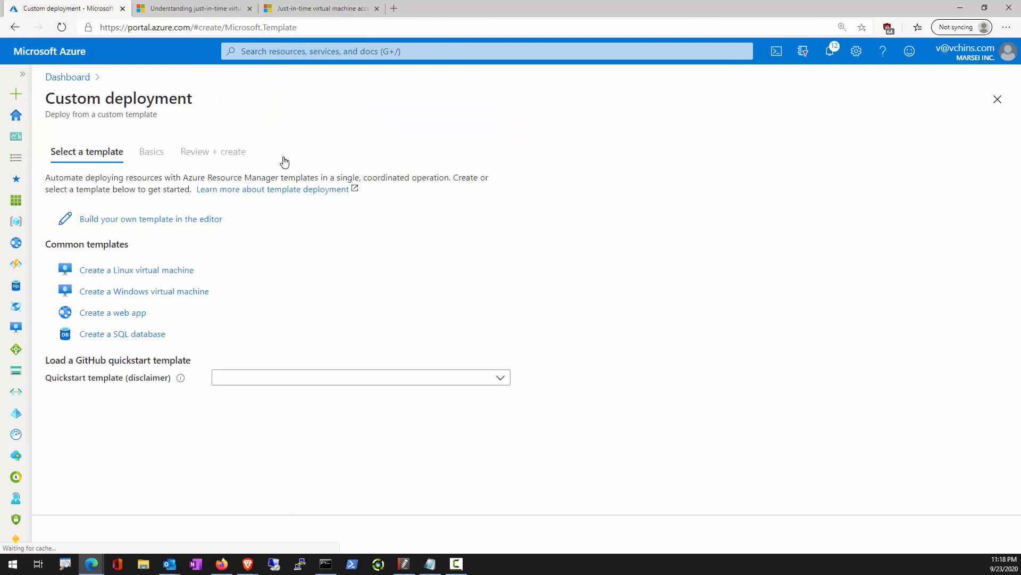
# Build a custom template from the Change-Incident-Severity playbook's JSON, review its parameters block and save the template.
pyautogui.click(184, 219)
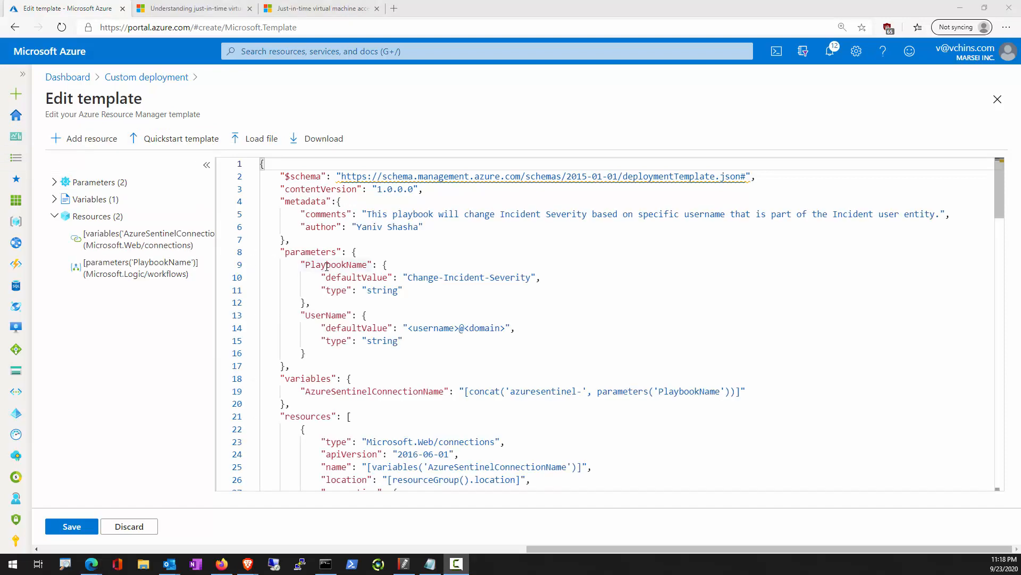
pyautogui.scroll(-2, 640, 354)
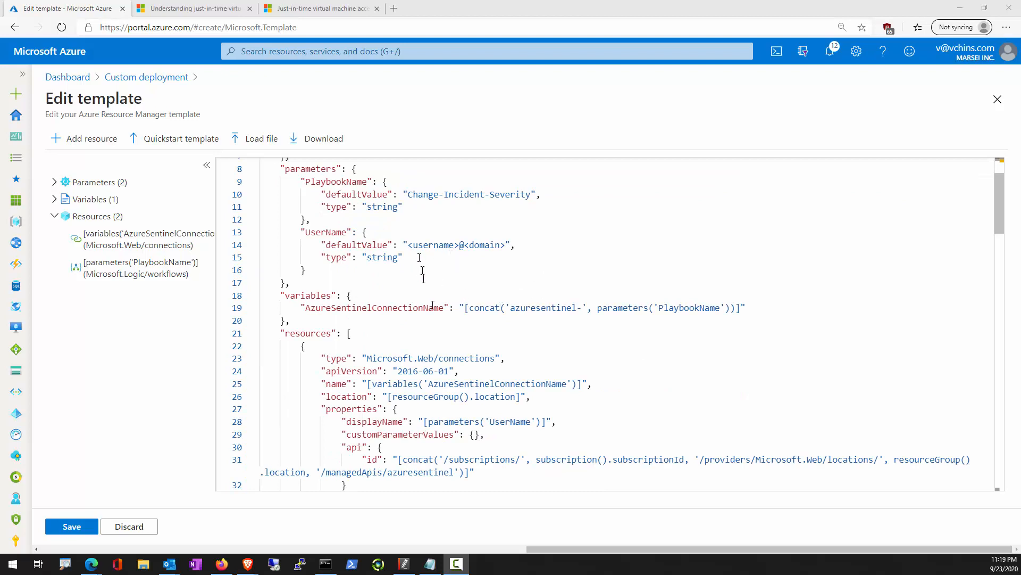
pyautogui.scroll(2, 433, 305)
pyautogui.moveTo(282, 251); pyautogui.dragTo(395, 354)
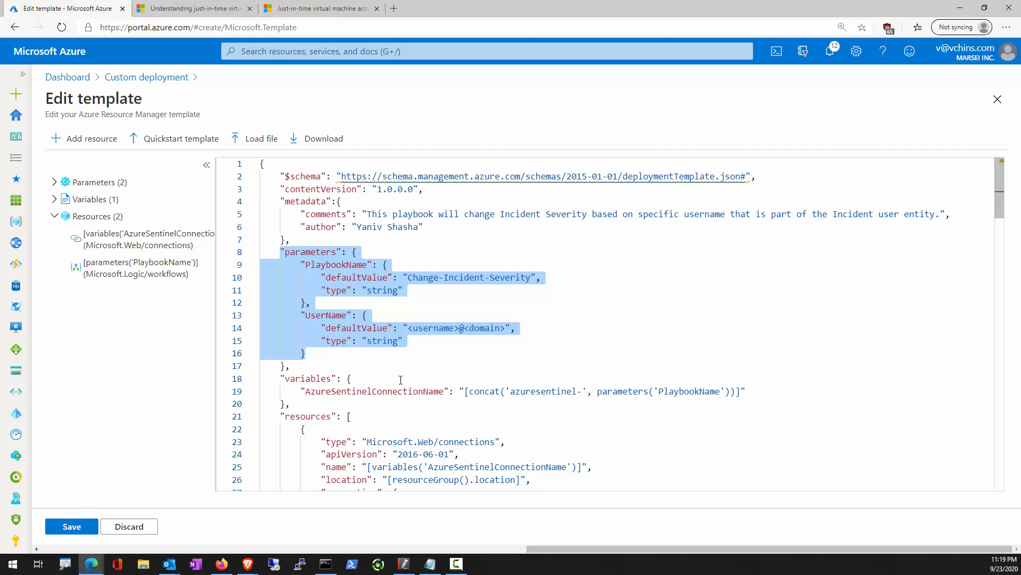
pyautogui.scroll(-2, 401, 380)
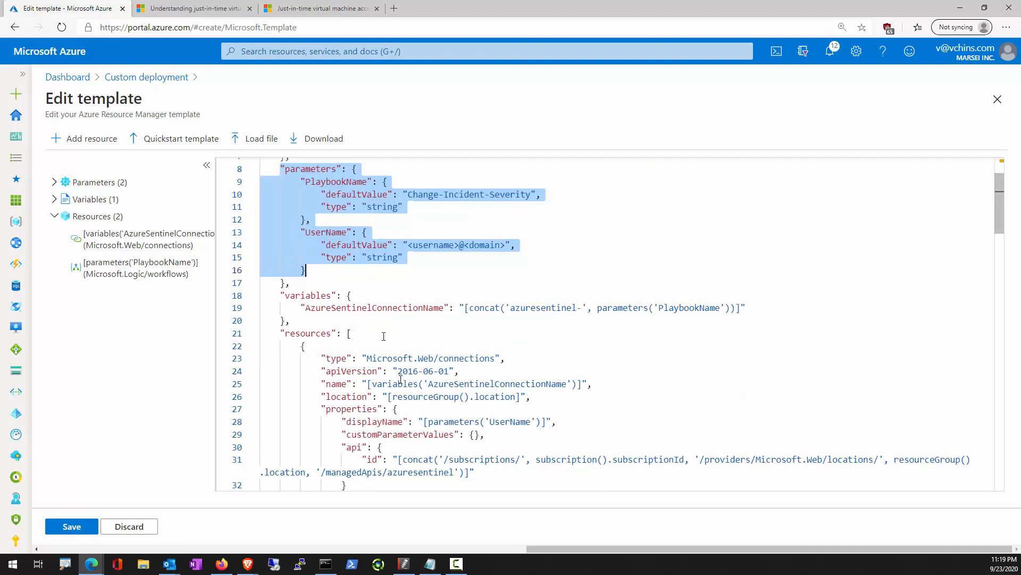
pyautogui.click(68, 528)
# Set the custom deployment's resource group to the existing Presentaion-VM-RG.
pyautogui.click(315, 335)
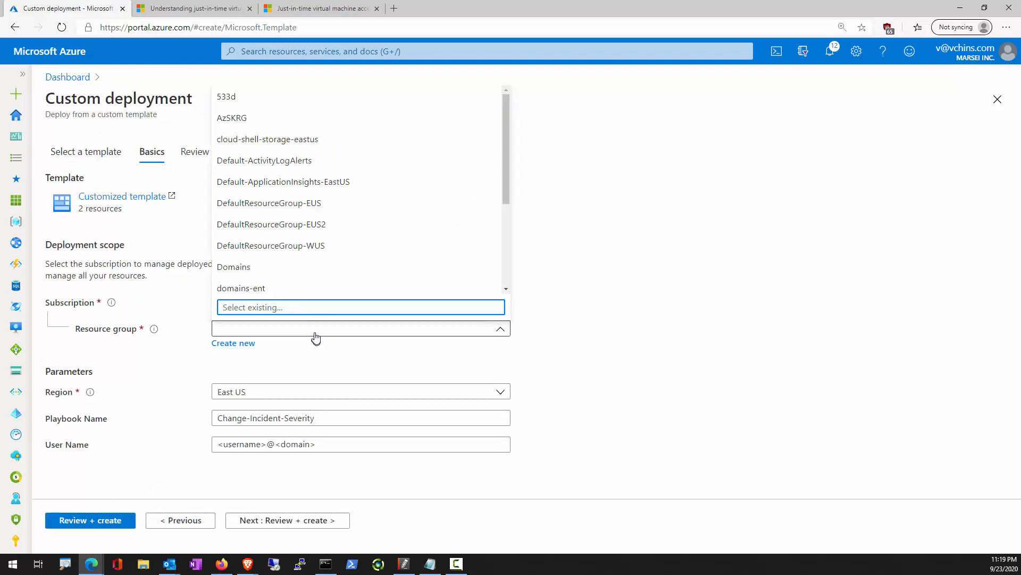
pyautogui.scroll(-3, 302, 269)
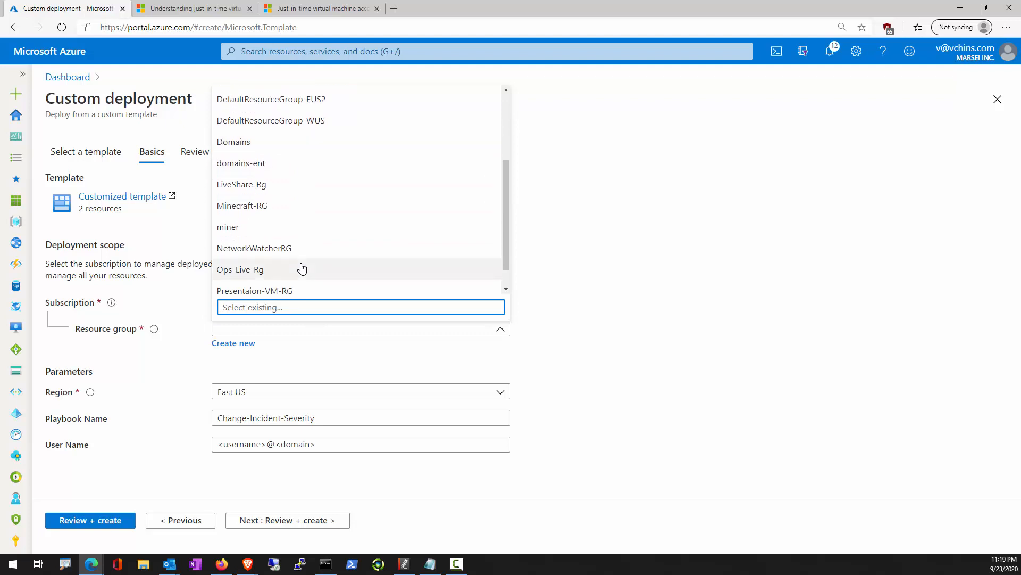
pyautogui.scroll(-1, 302, 268)
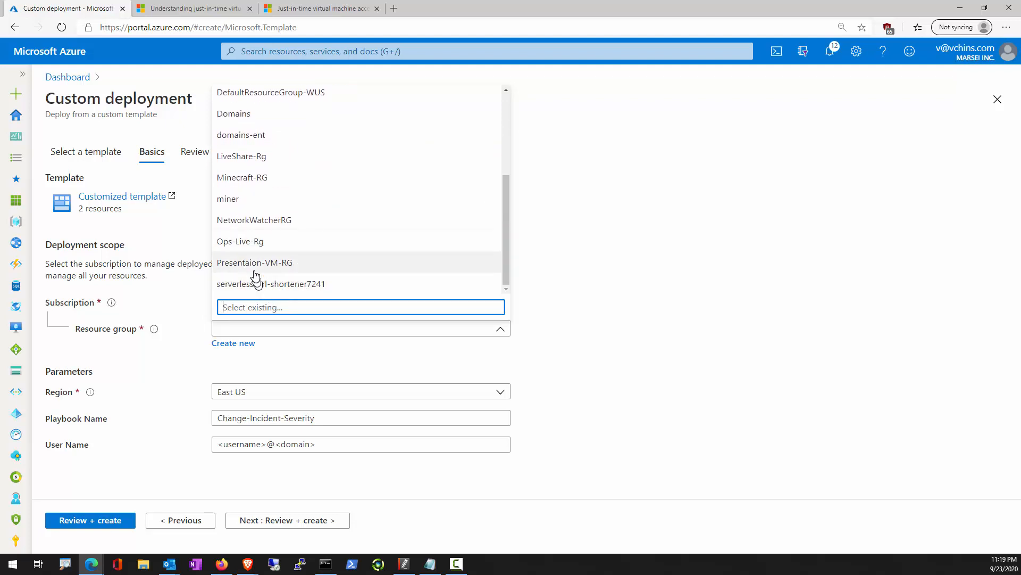
pyautogui.click(254, 266)
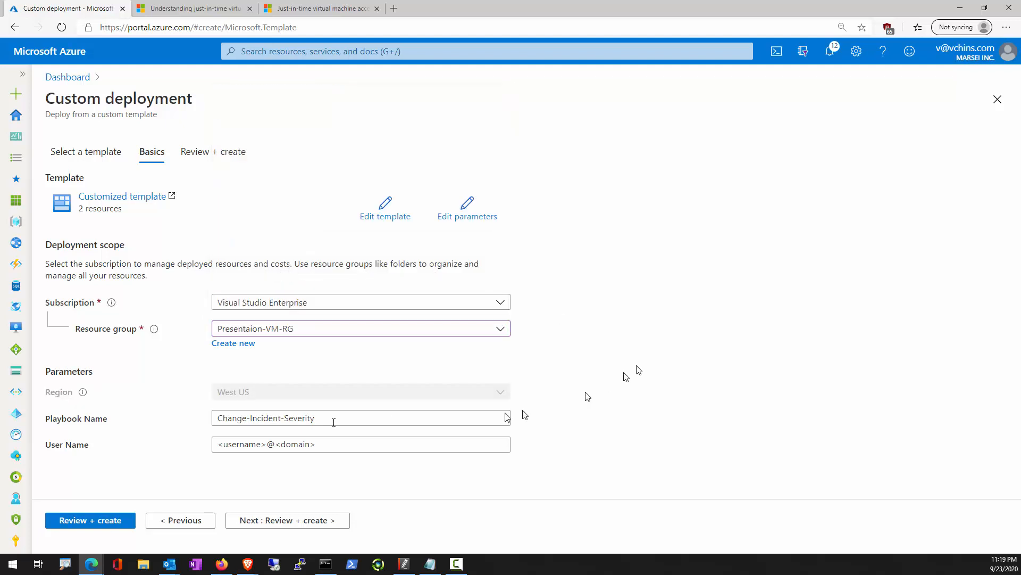
# Keep Change-Incident-Severity as the playbook name, enter the user's e-mail as the User Name parameter, and validate and create the deployment.
pyautogui.click(269, 417)
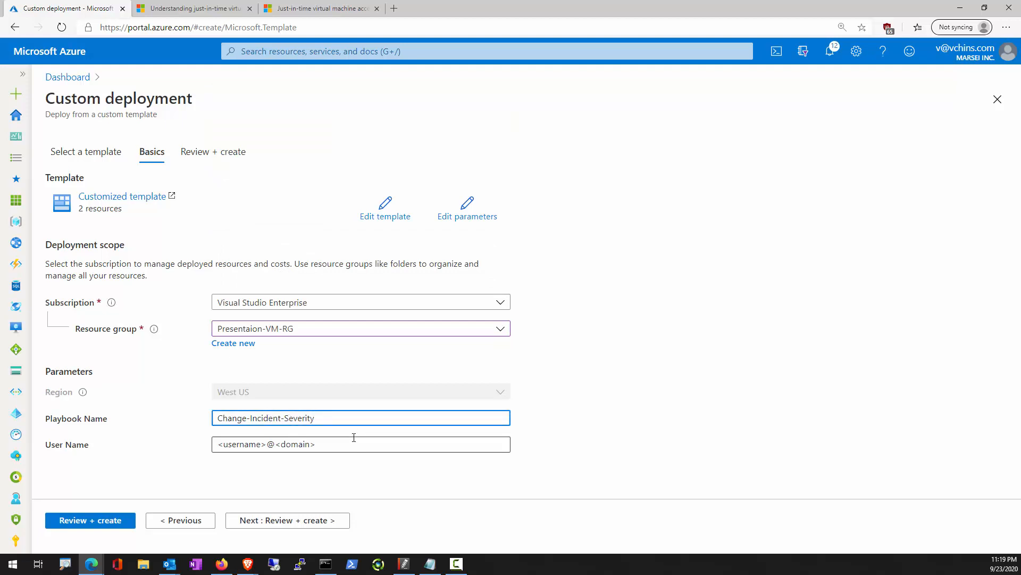
pyautogui.press('Tab')
pyautogui.write('v')
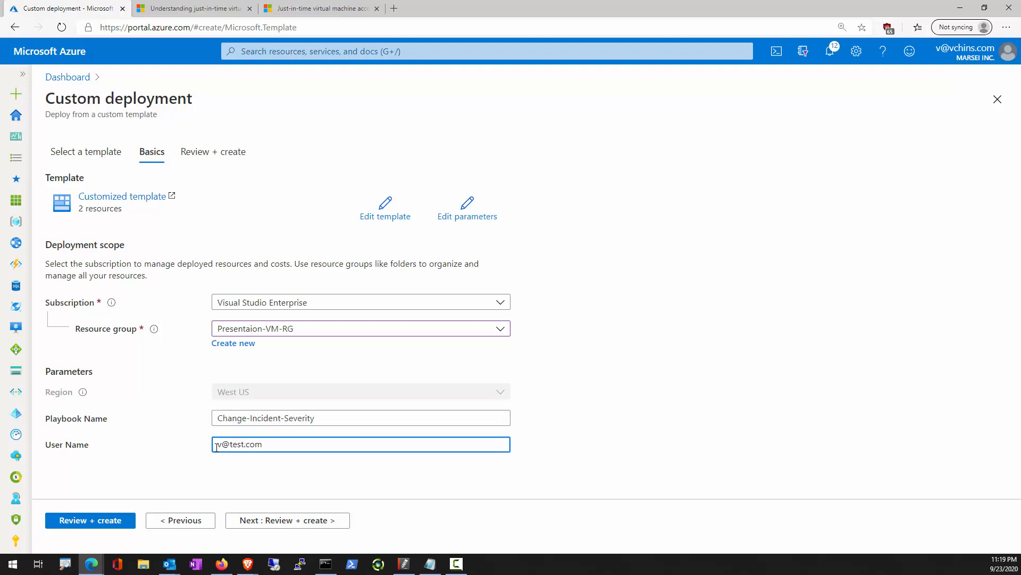
pyautogui.click(264, 524)
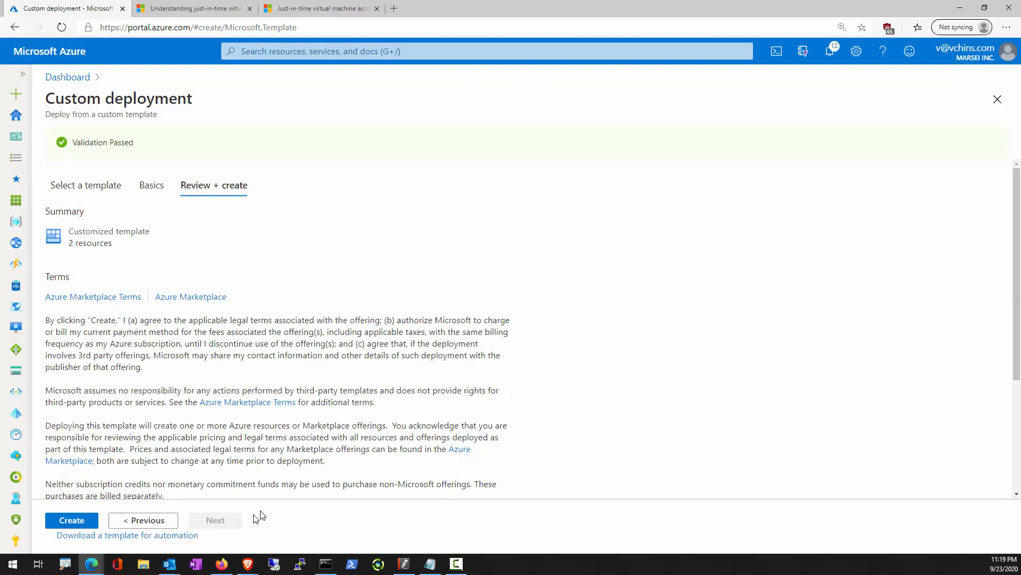
pyautogui.click(92, 525)
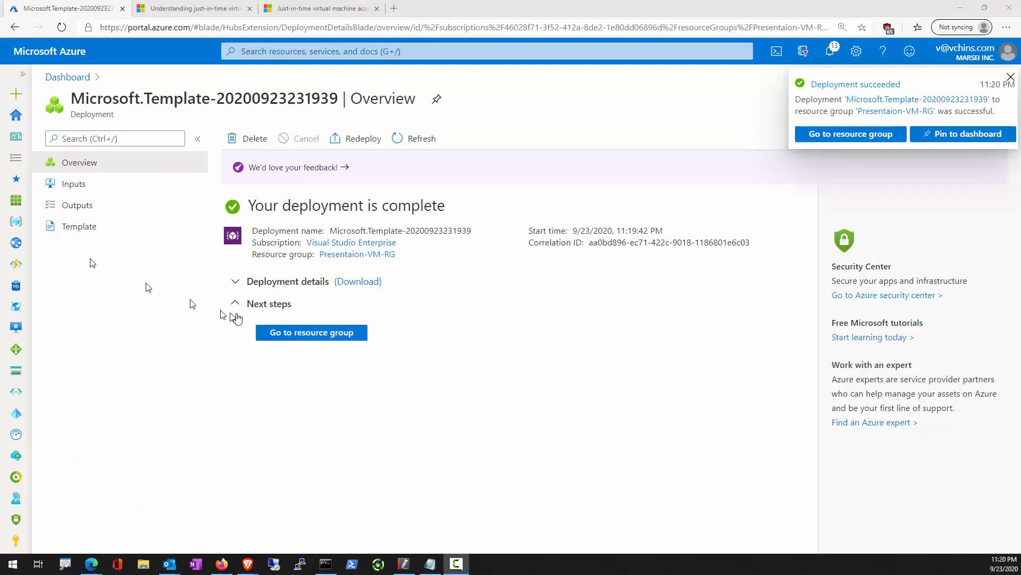
# Go to the deployment's resource group and open the Change-Incident-Severity logic app.
pyautogui.click(297, 334)
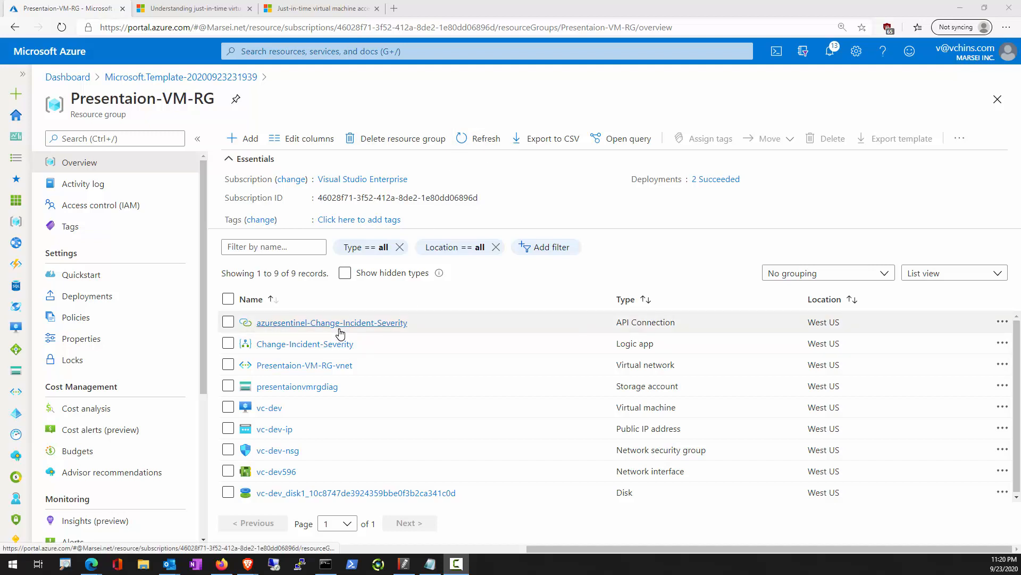
pyautogui.click(298, 344)
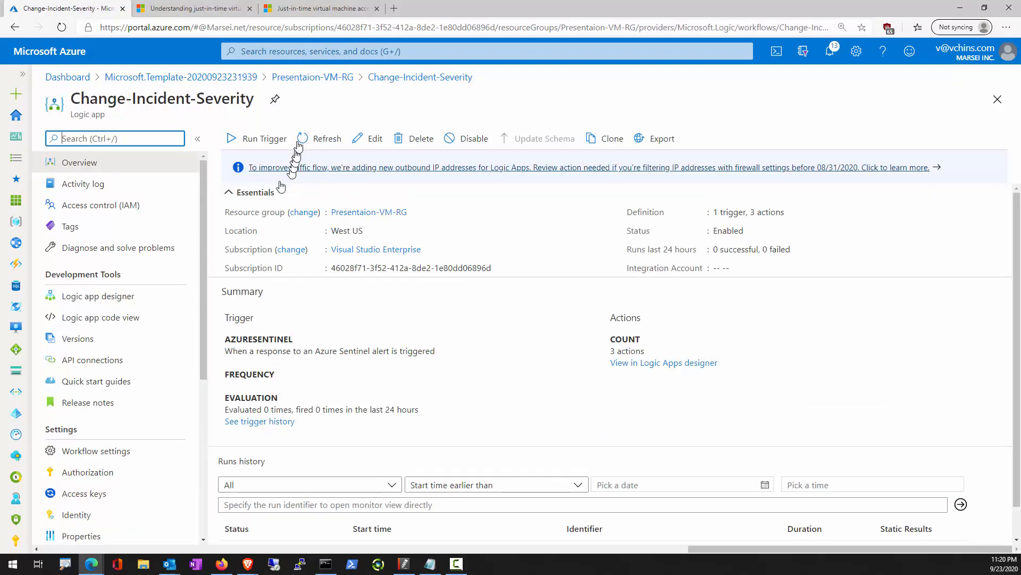
# Open the logic app in the designer and reauthorize the trigger's invalid Azure Sentinel connection by signing in to the Marsei Inc. tenant.
pyautogui.click(372, 142)
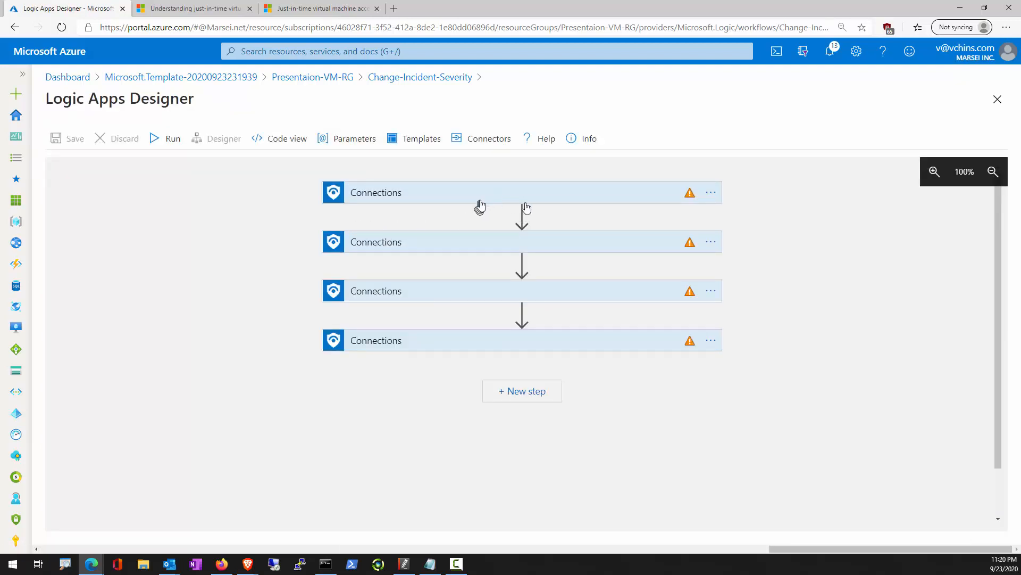
pyautogui.click(710, 195)
pyautogui.click(660, 196)
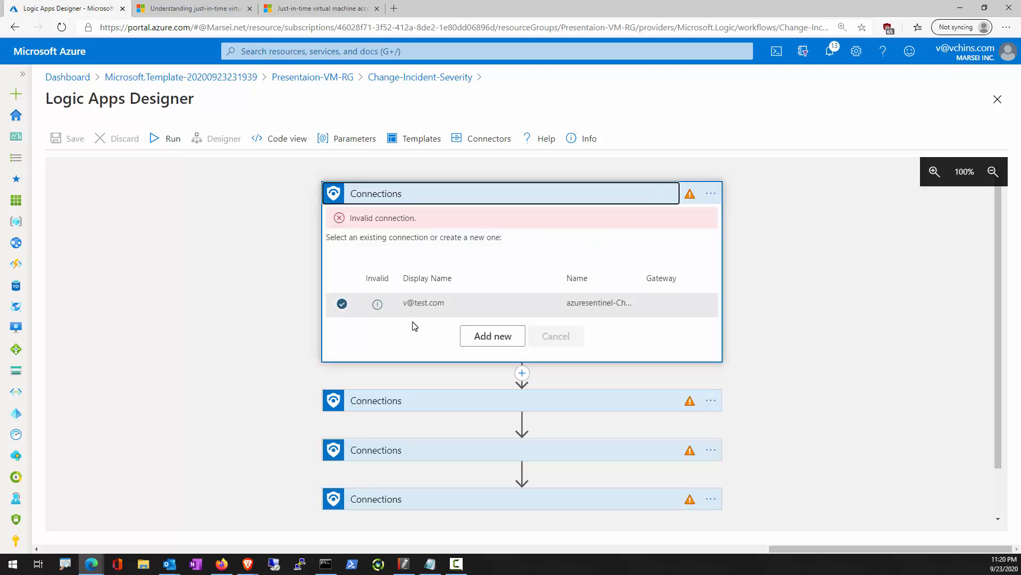
pyautogui.click(476, 306)
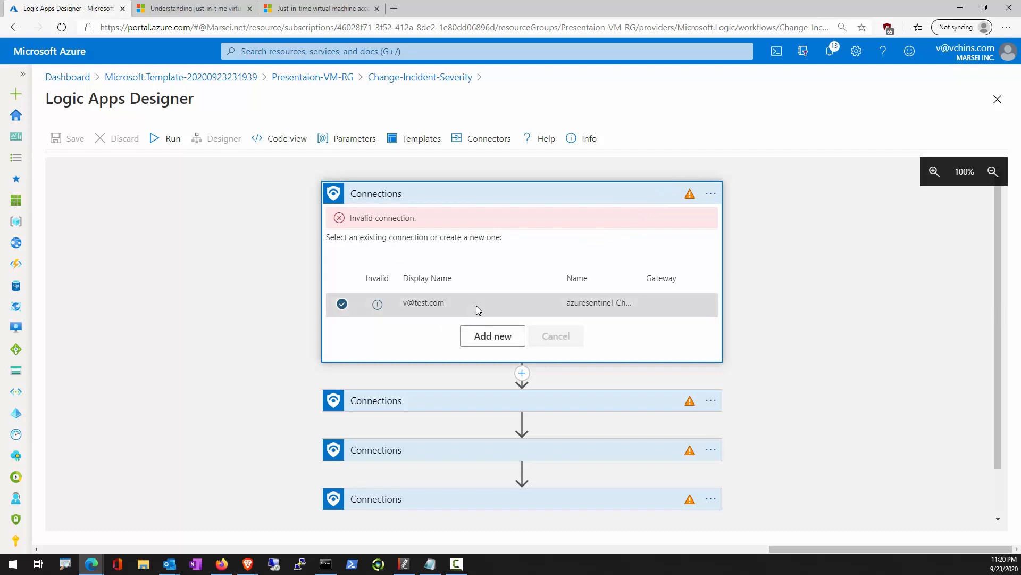
pyautogui.click(386, 307)
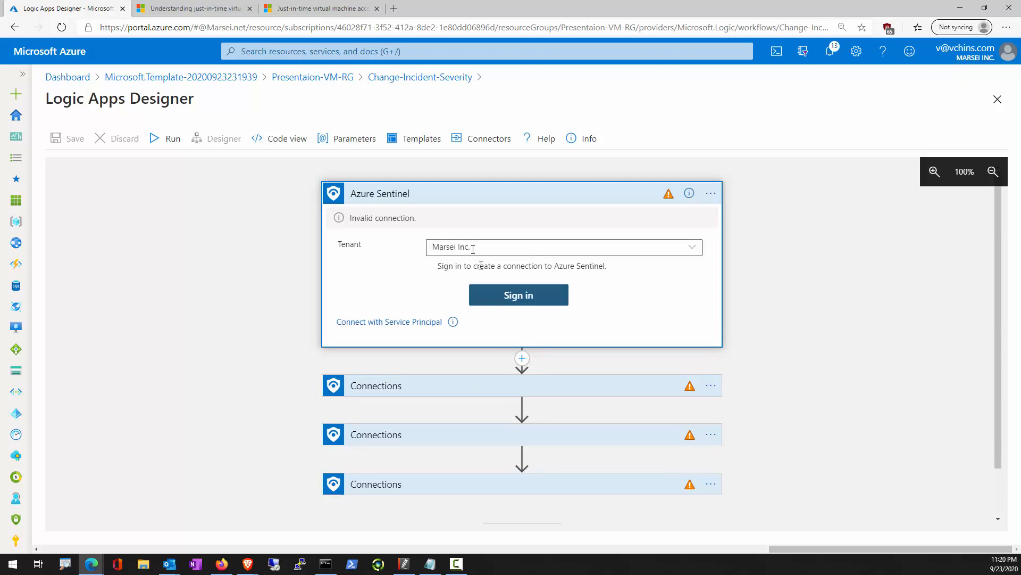
pyautogui.click(506, 304)
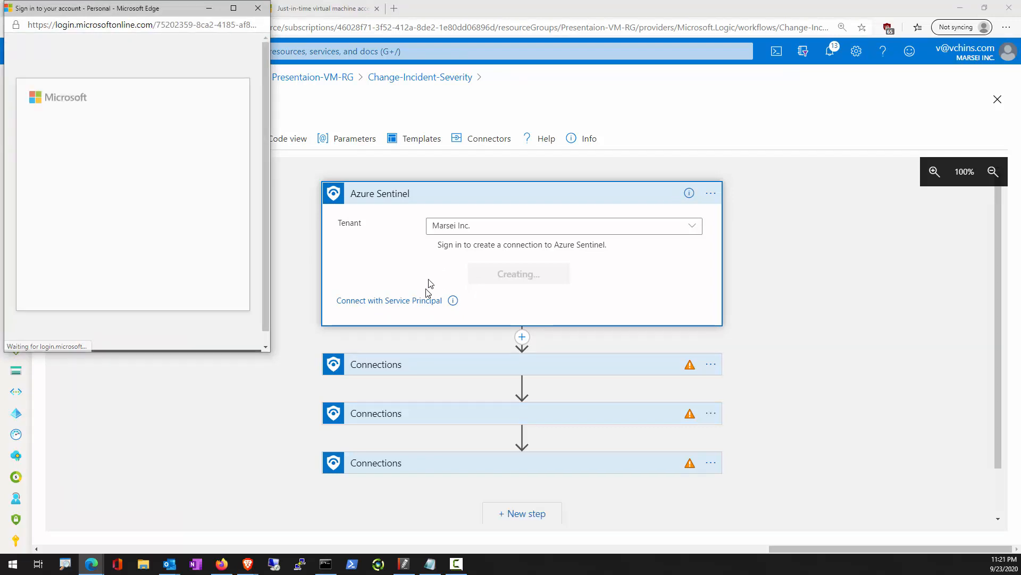
pyautogui.click(133, 163)
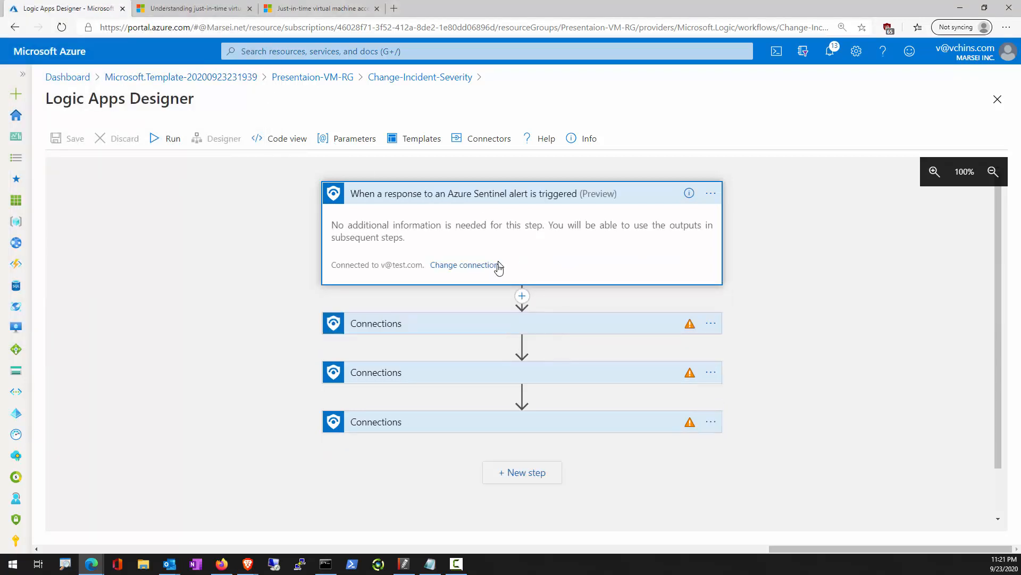
# Add a new Azure Sentinel connection for the first action after the trigger, signing in to the Marsei Inc. tenant.
pyautogui.click(485, 325)
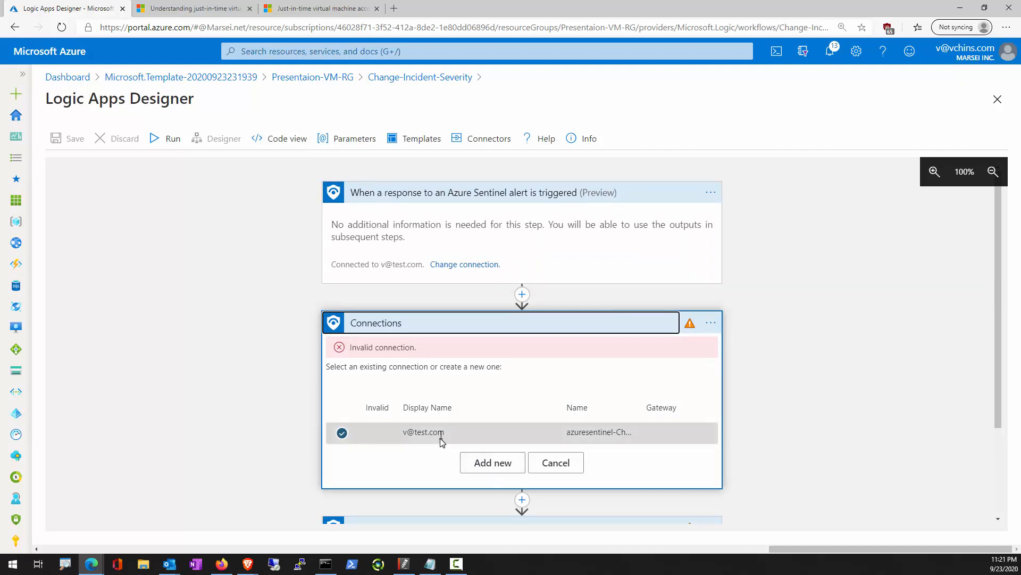
pyautogui.click(490, 462)
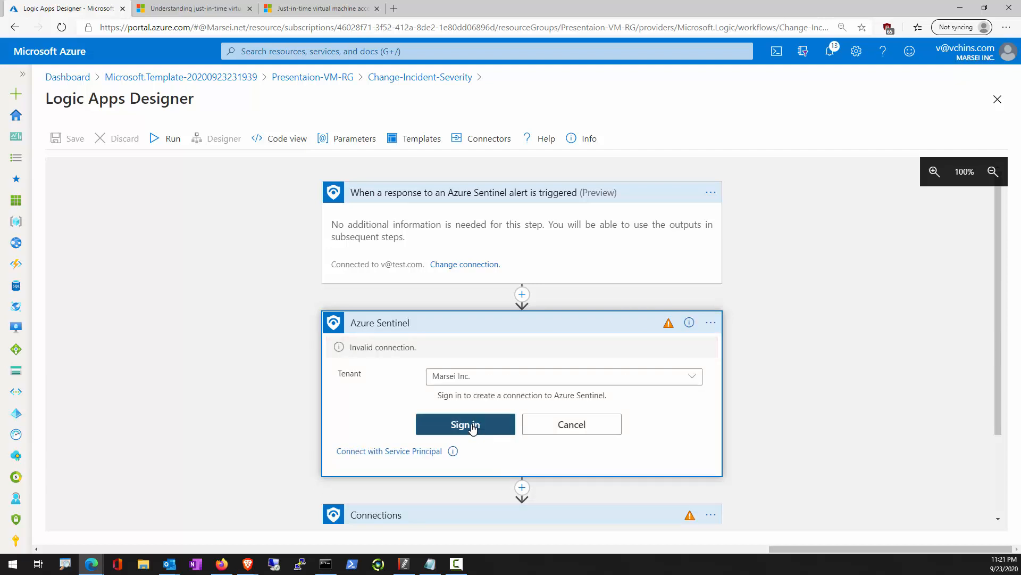
pyautogui.click(472, 425)
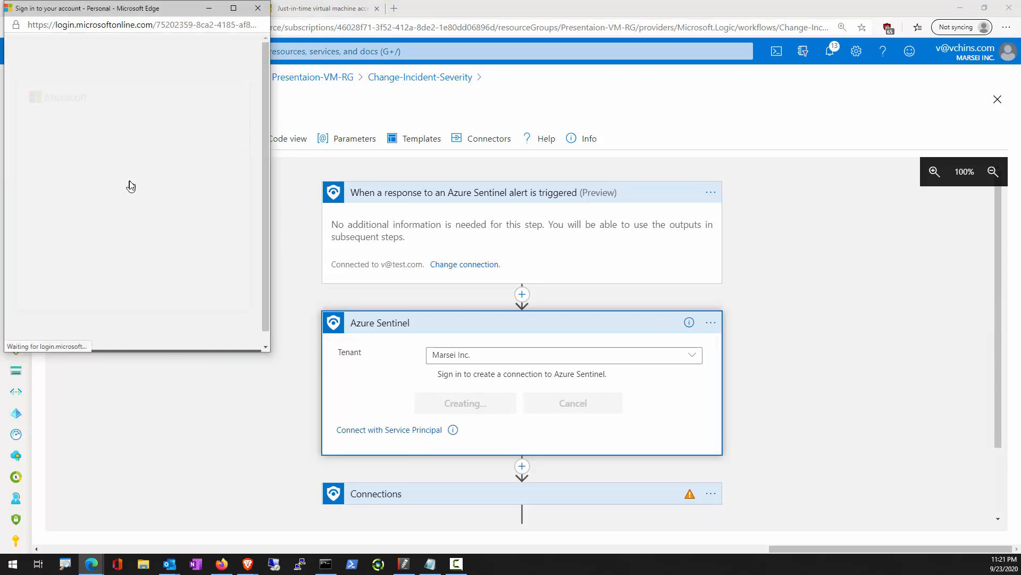
pyautogui.click(144, 163)
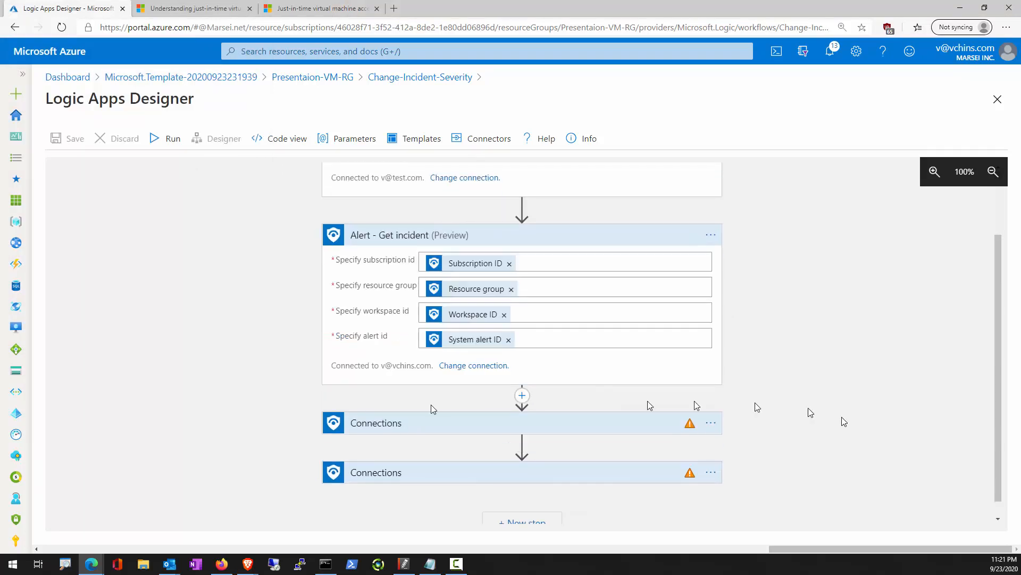
# Assign the existing azuresentinel connection to the Alert - Get accounts action.
pyautogui.click(400, 424)
pyautogui.moveTo(401, 424)
pyautogui.mouseDown()
pyautogui.moveTo(370, 357)
pyautogui.moveTo(398, 409)
pyautogui.mouseUp()
pyautogui.click(404, 424)
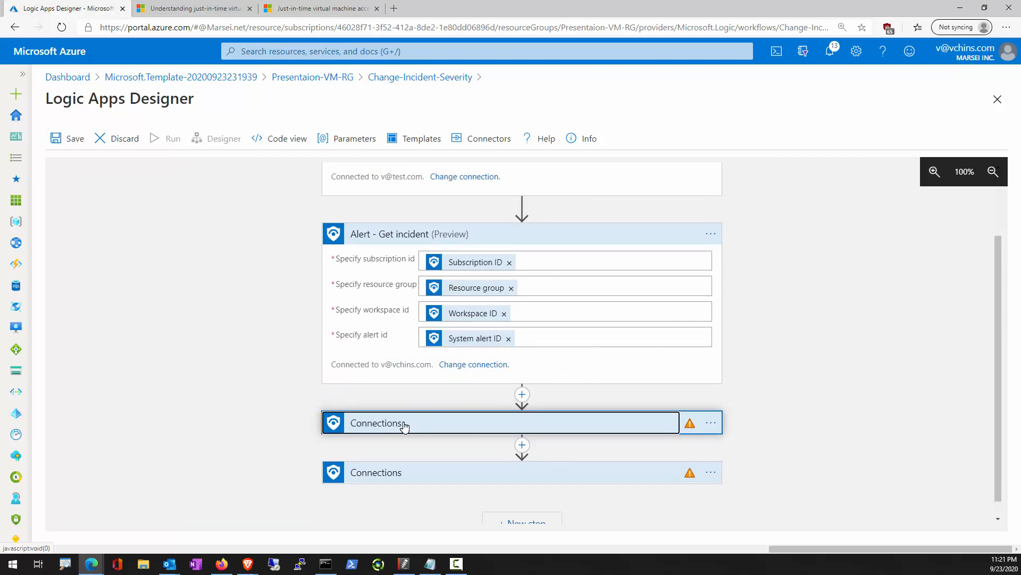
pyautogui.scroll(-2, 405, 427)
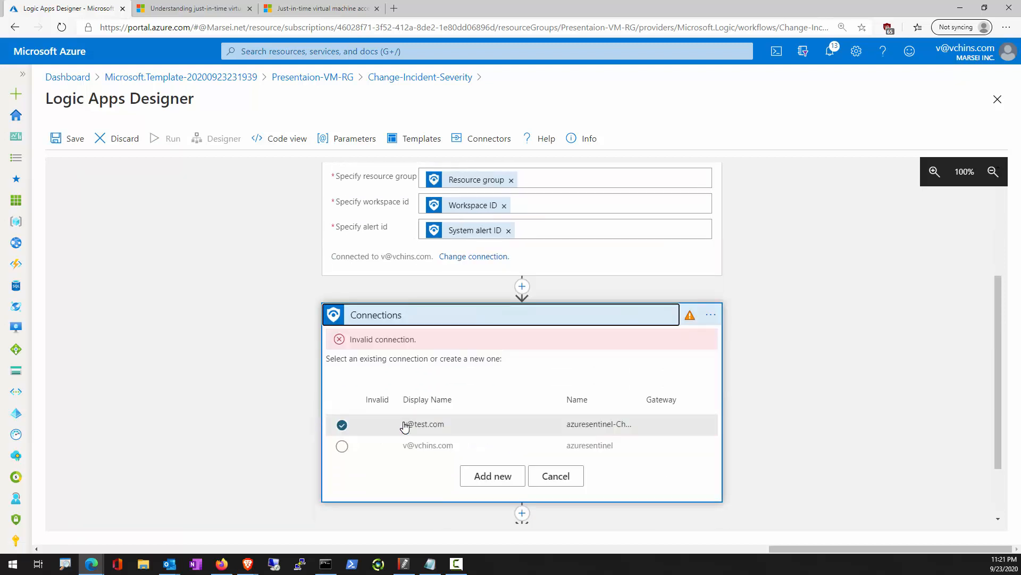
pyautogui.click(403, 446)
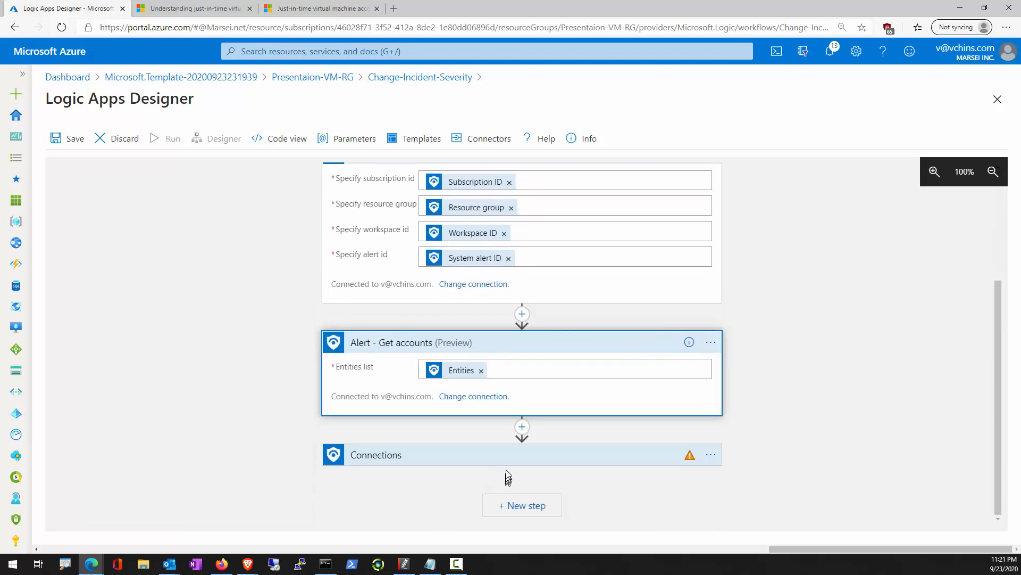
# Assign the azuresentinel connection to the Change incident severity 2 action and save the logic app.
pyautogui.click(418, 462)
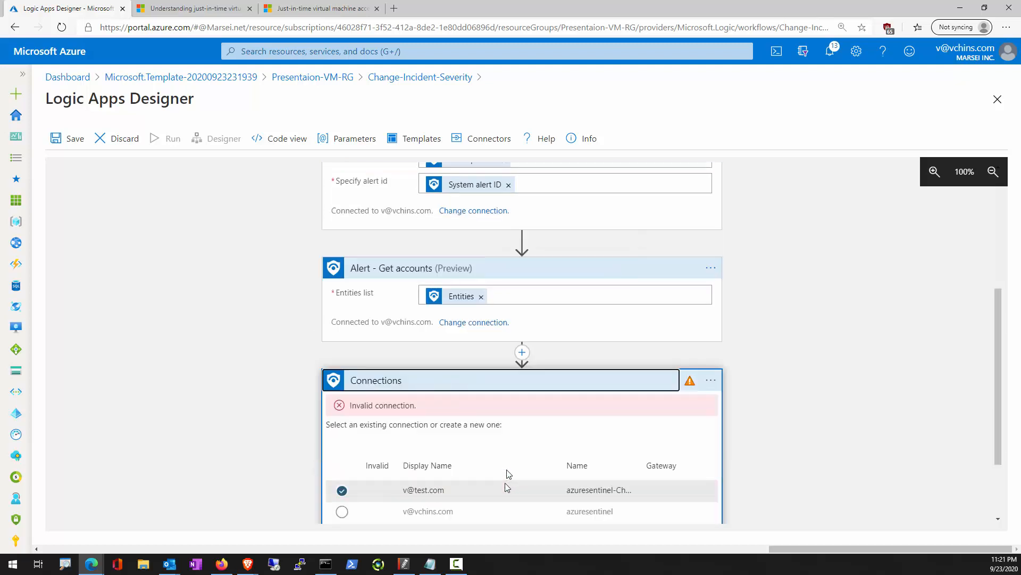
pyautogui.click(458, 479)
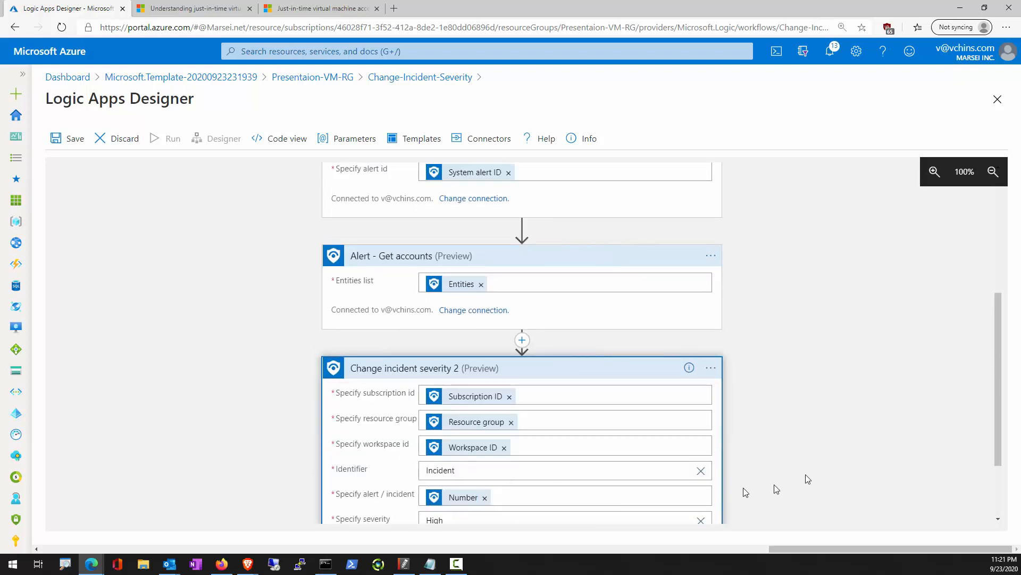
pyautogui.scroll(-2, 798, 479)
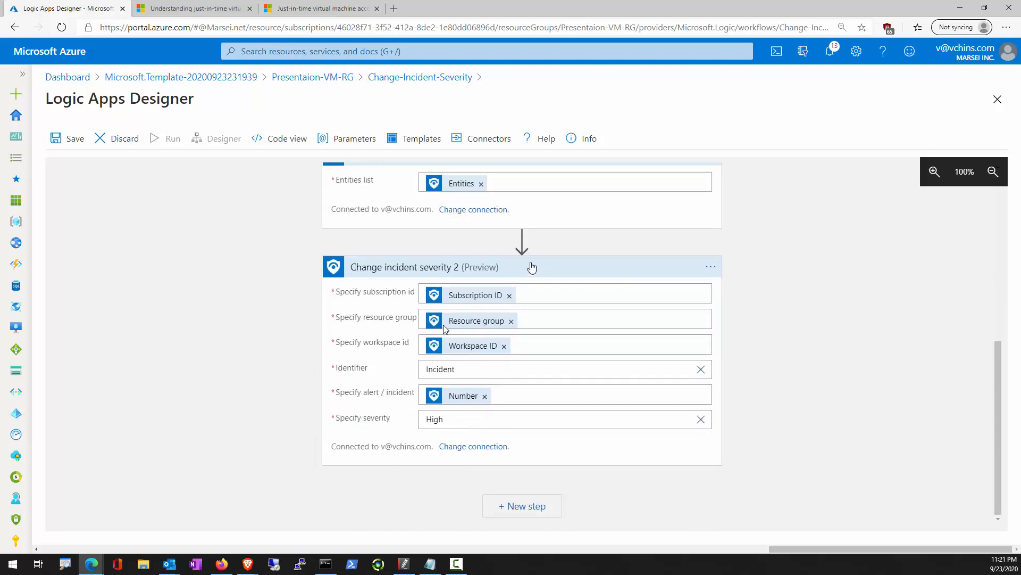
pyautogui.click(73, 143)
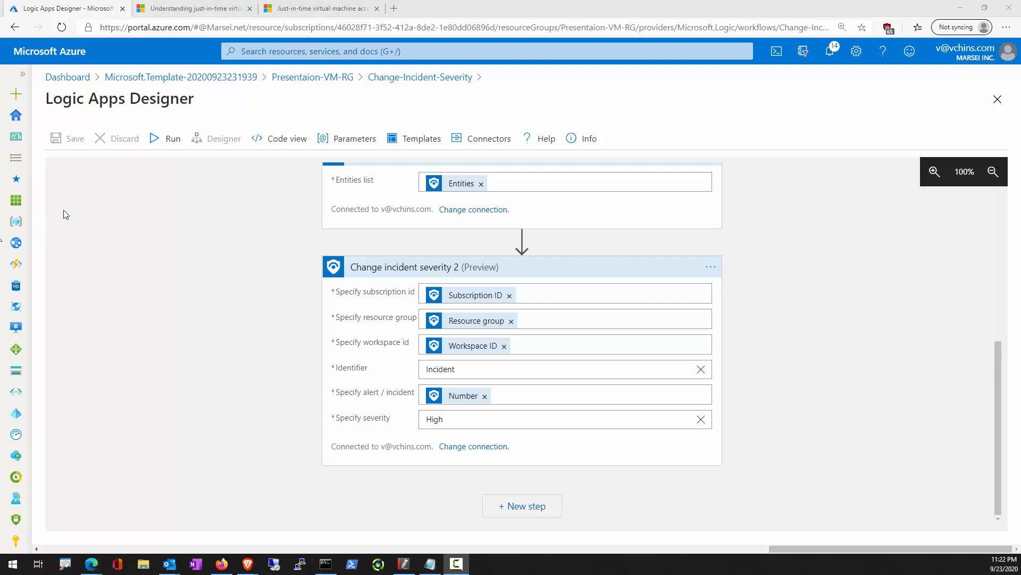
# Find Azure Sentinel, open the vc-sentinel workspace and check its list of playbooks for Change-Incident-Severity.
pyautogui.click(288, 55)
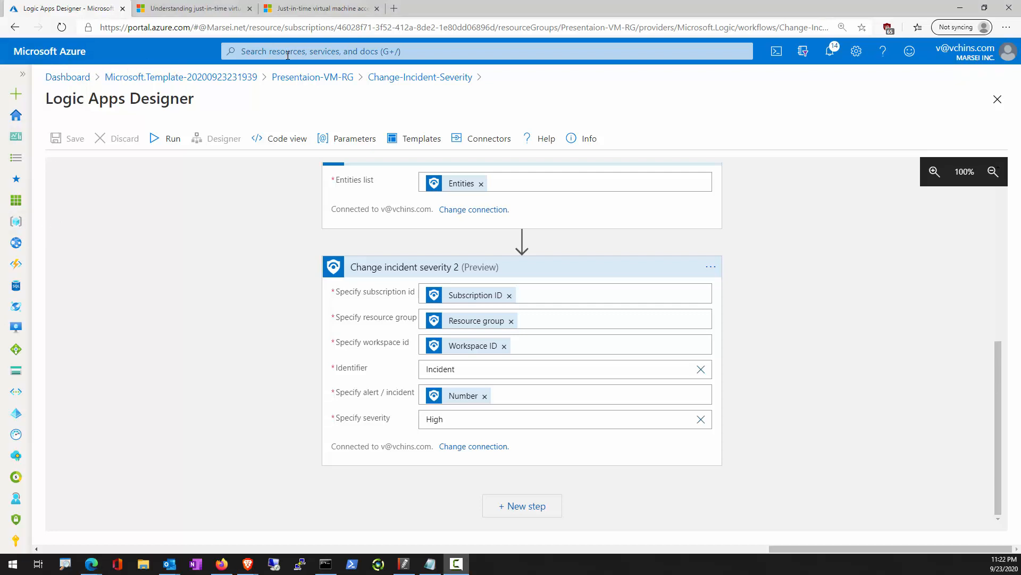
pyautogui.write('azure sen')
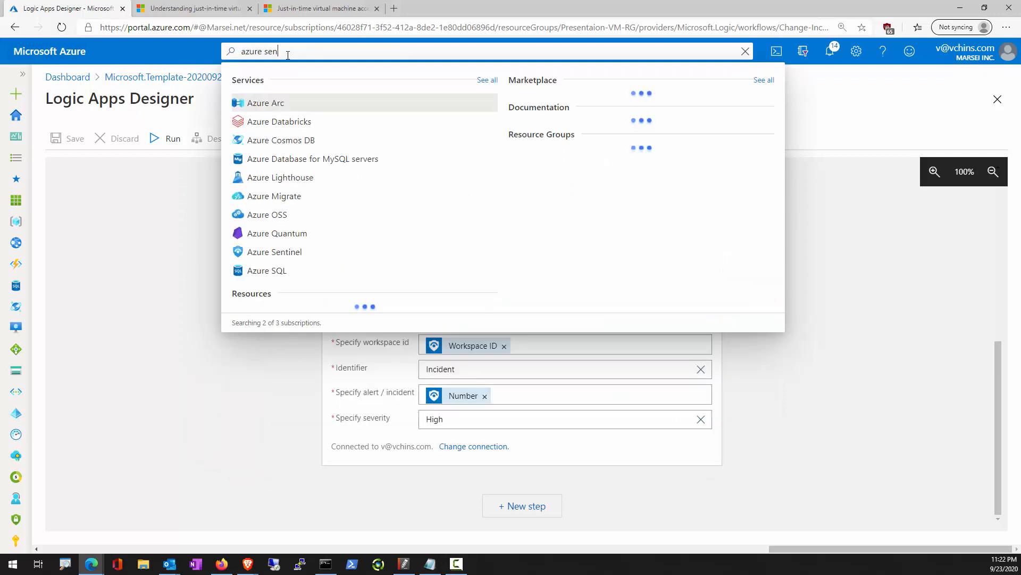
pyautogui.write('ti')
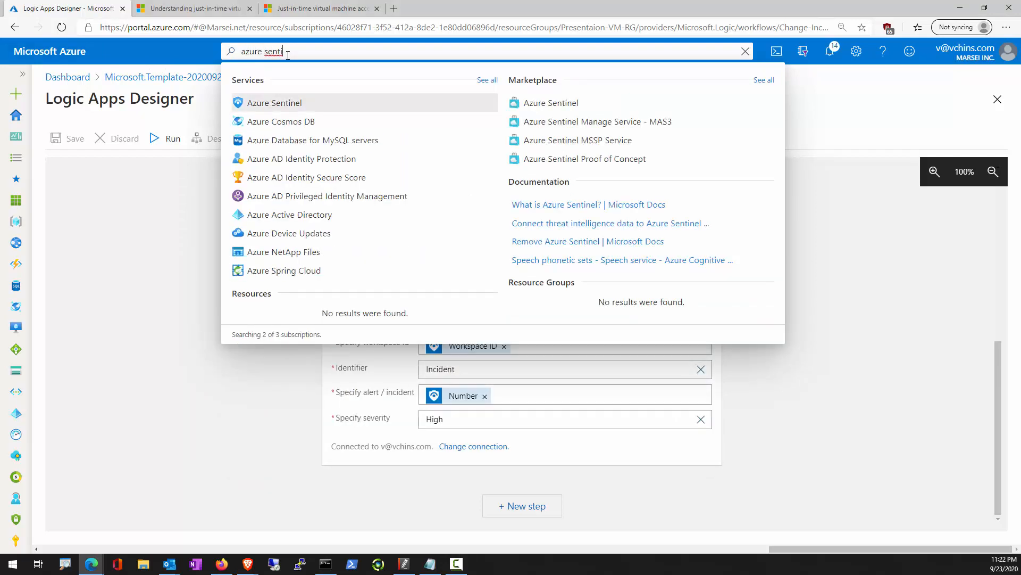
pyautogui.click(270, 103)
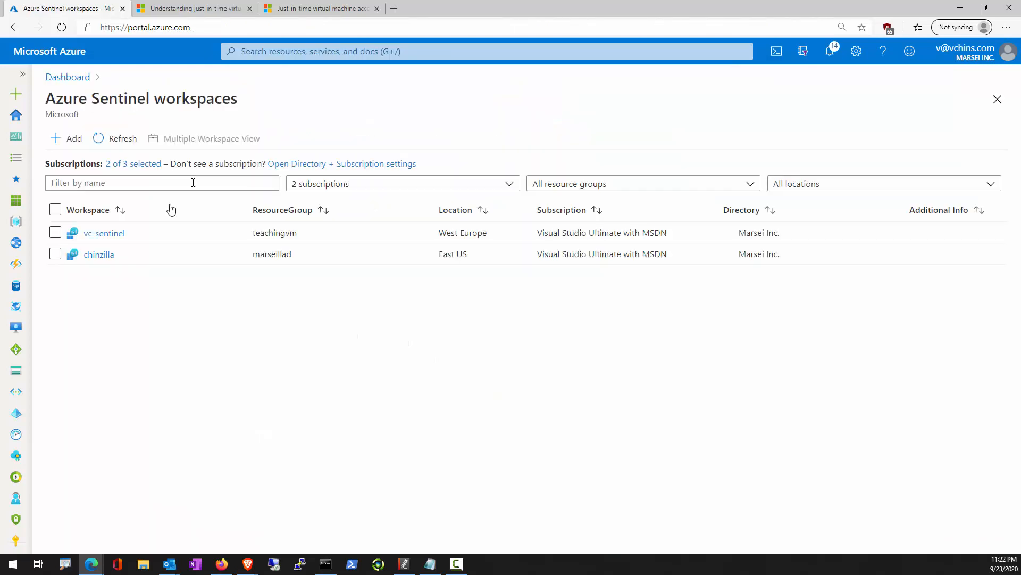
pyautogui.click(122, 238)
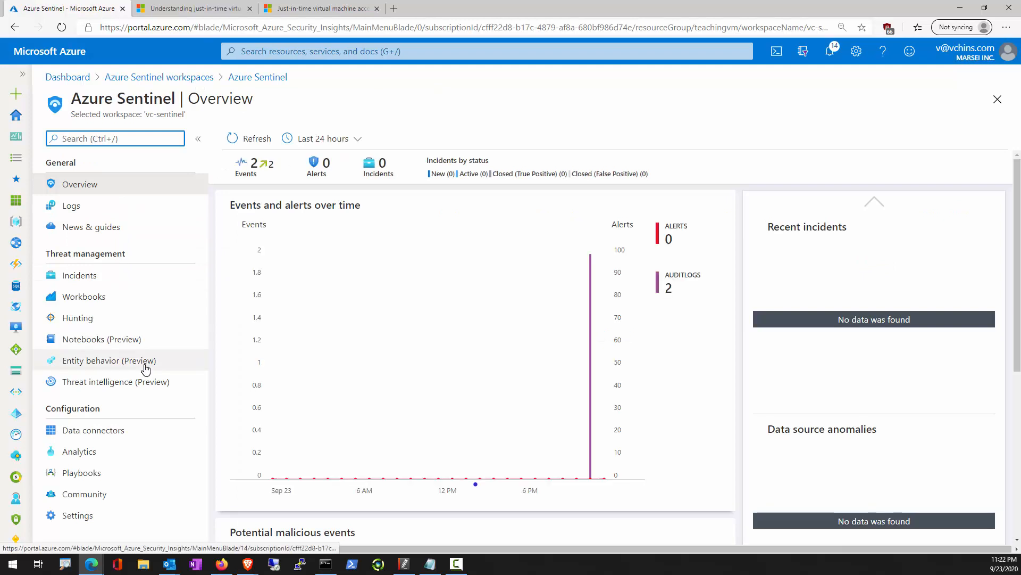
pyautogui.click(92, 452)
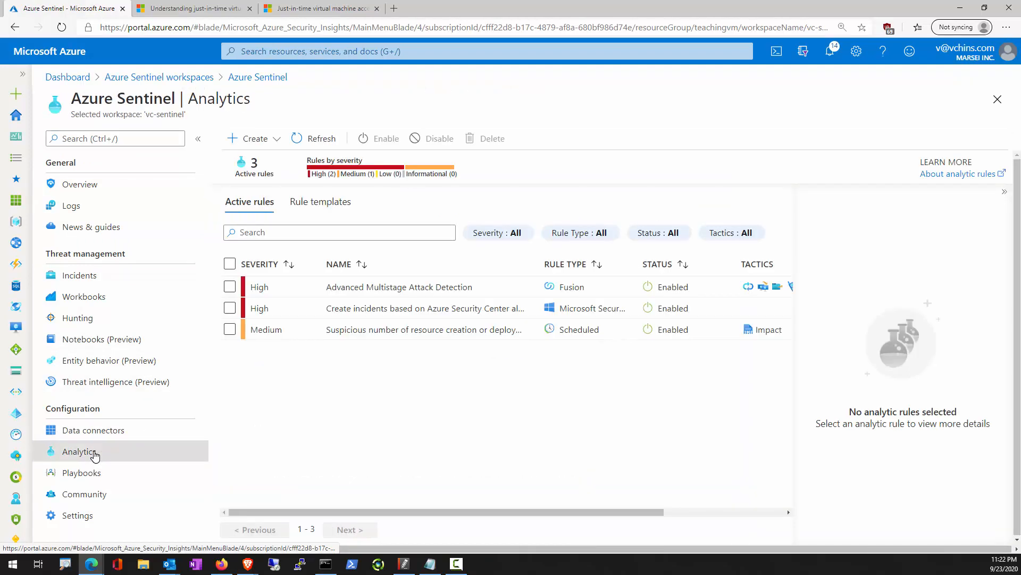
pyautogui.click(98, 471)
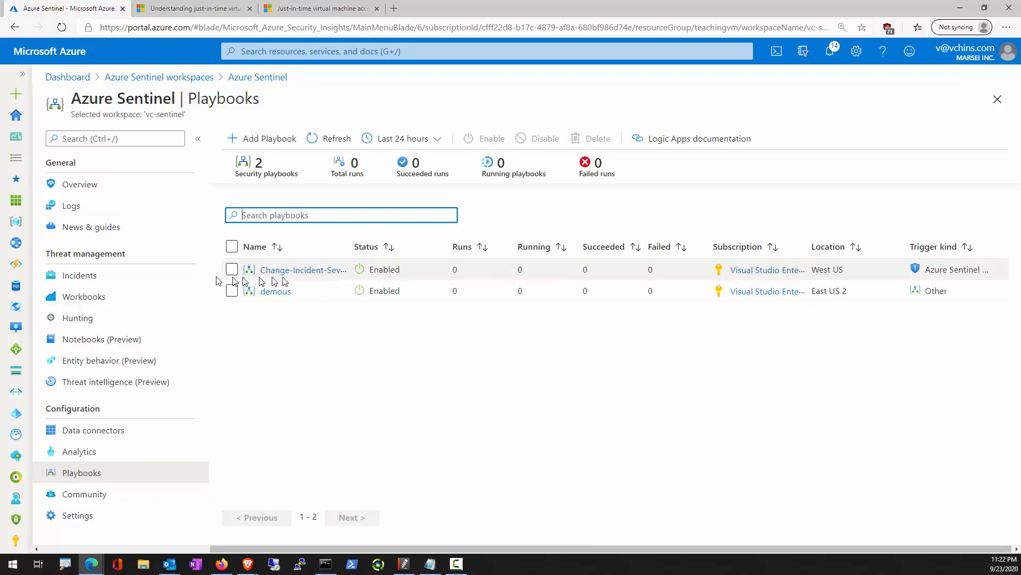
# Open the active analytic rule "Suspicious number of resource creation or deployment activities" for editing.
pyautogui.click(85, 451)
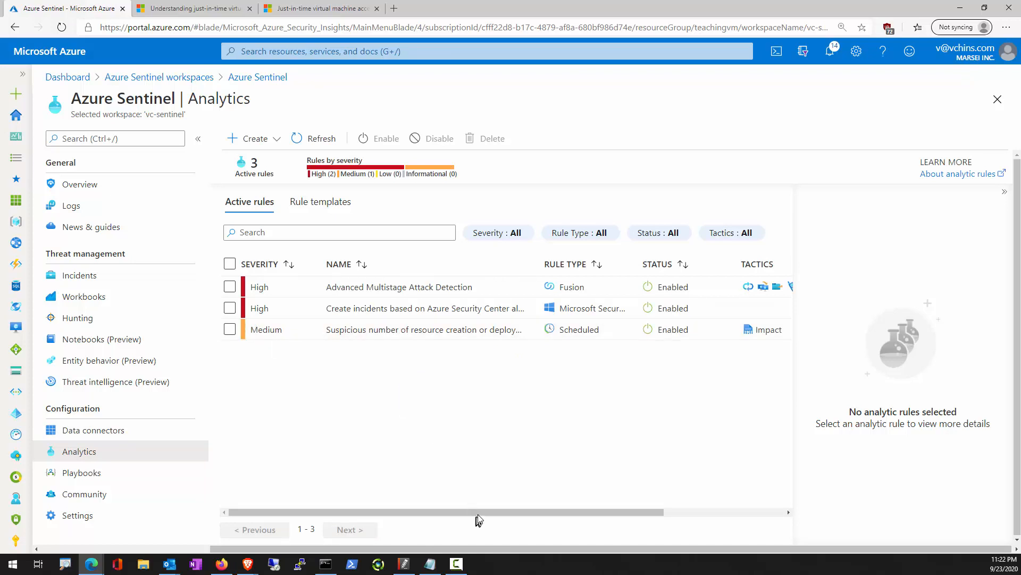
pyautogui.moveTo(478, 513); pyautogui.dragTo(599, 512)
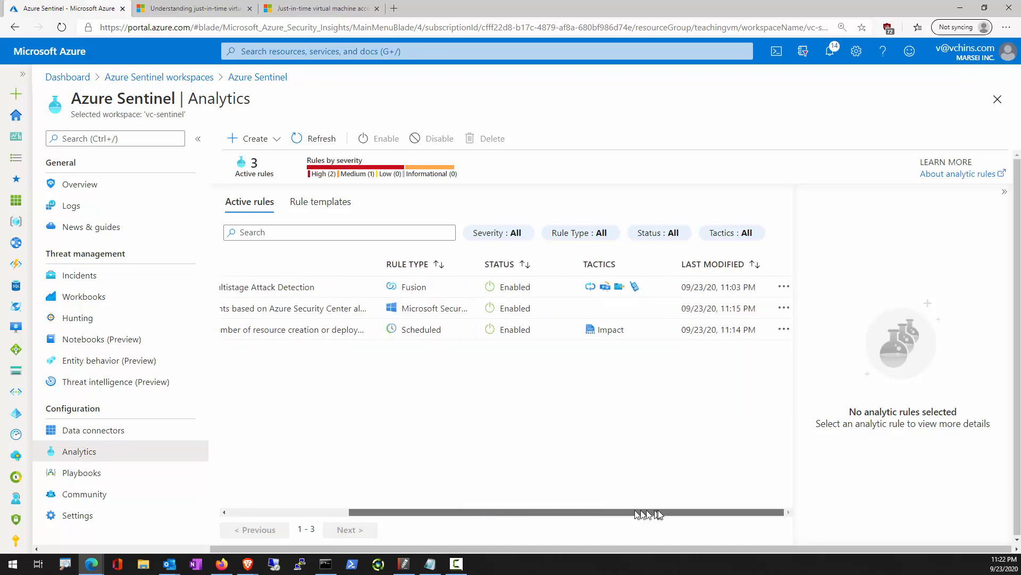
pyautogui.click(784, 331)
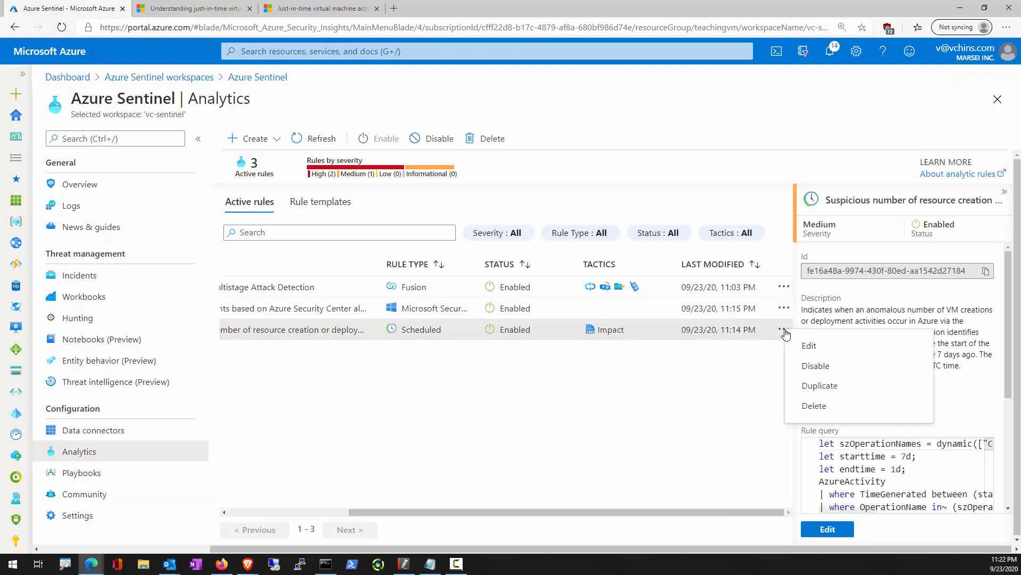
pyautogui.click(808, 345)
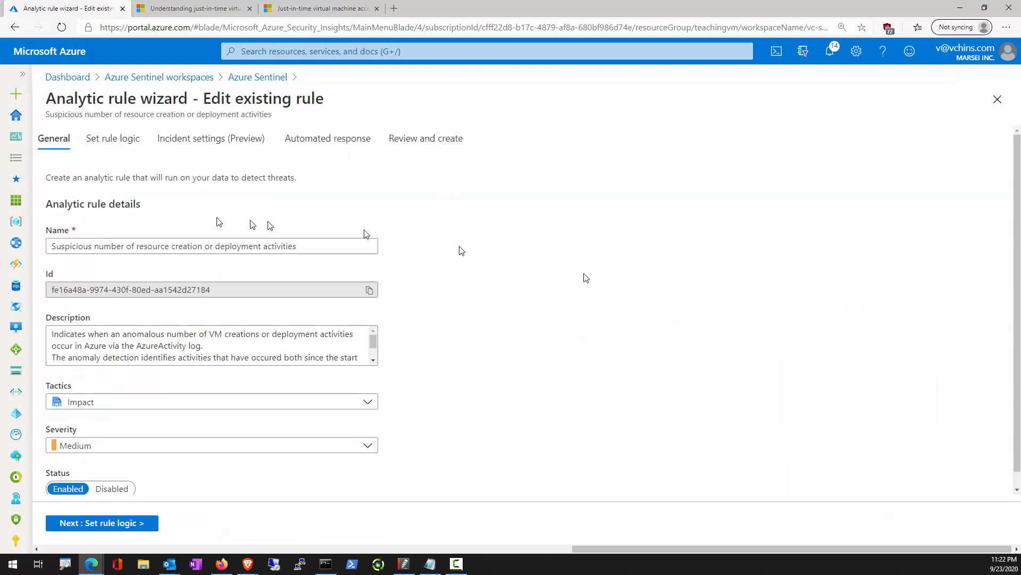
# Set Change-Incident-Severity as the rule's automated response playbook, review the rule settings and save the rule.
pyautogui.click(323, 139)
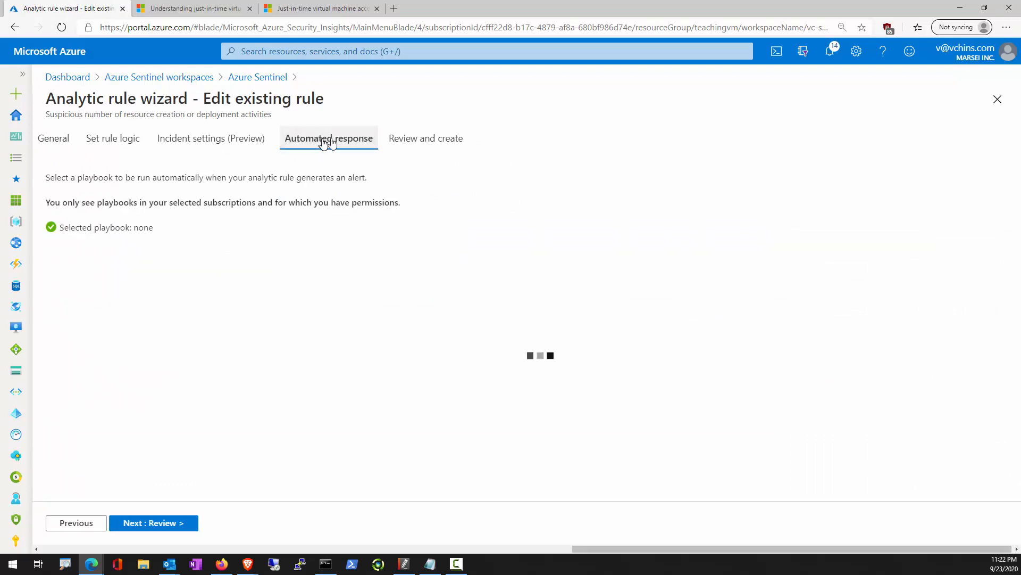
pyautogui.click(50, 305)
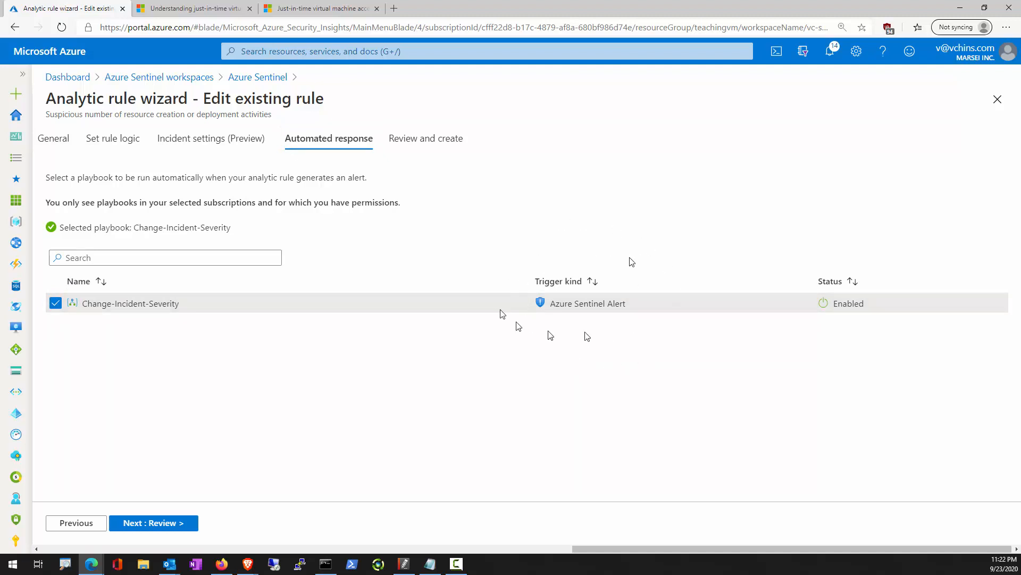
pyautogui.click(155, 522)
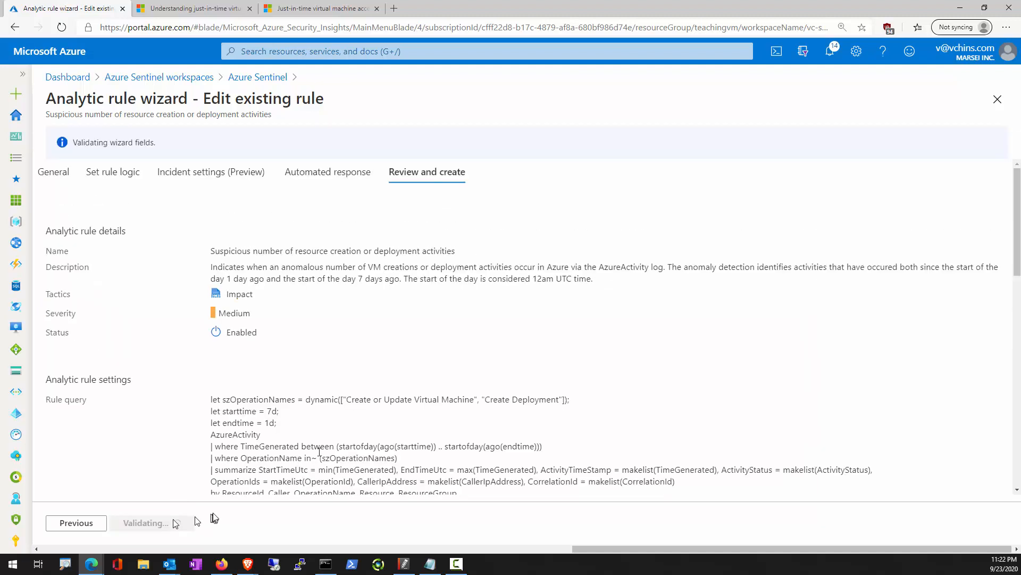
pyautogui.scroll(-15, 138, 330)
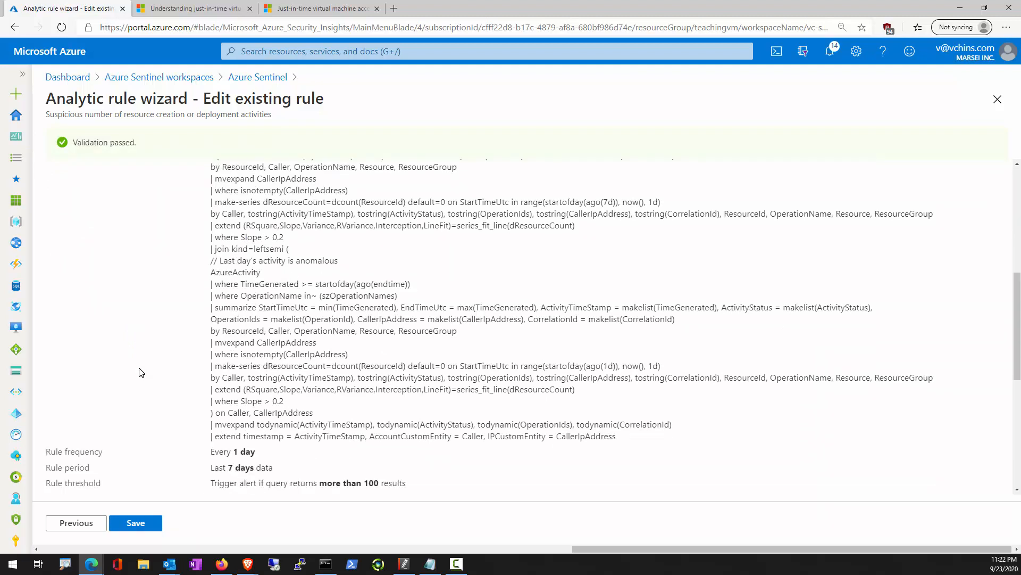
pyautogui.click(130, 527)
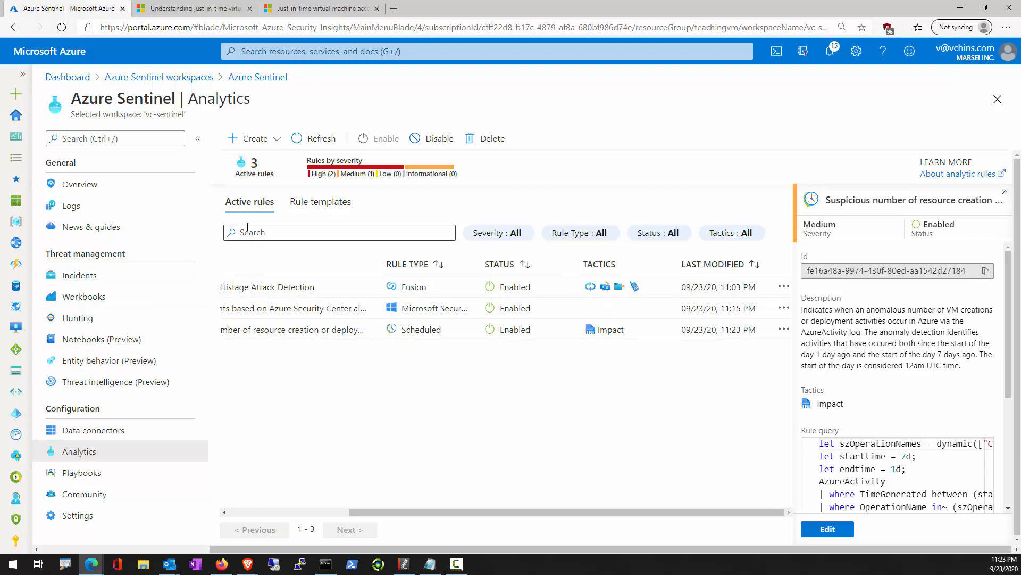
# Browse the list of data connectors available in the vc-sentinel workspace.
pyautogui.click(119, 440)
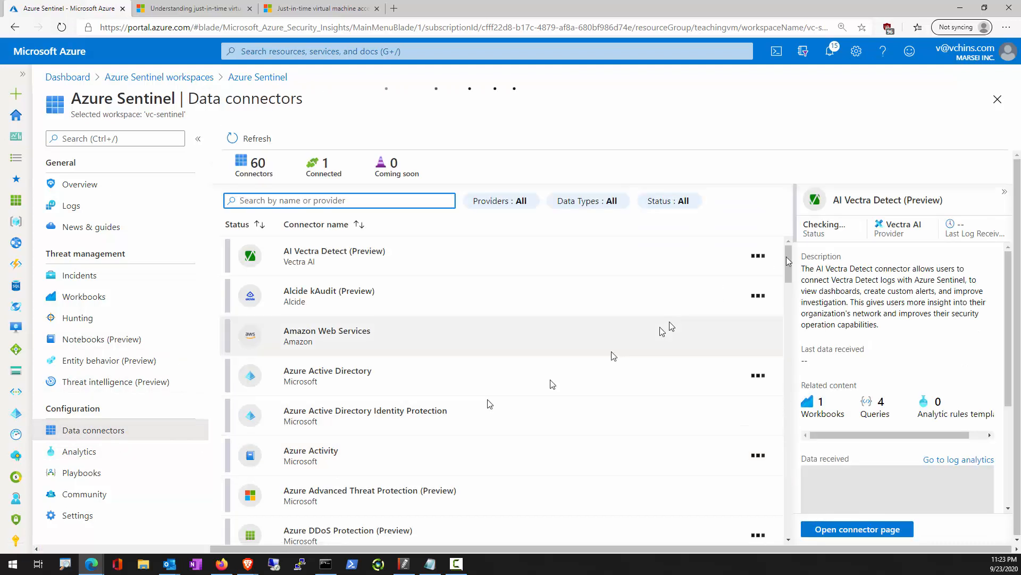
pyautogui.moveTo(789, 259); pyautogui.dragTo(804, 369)
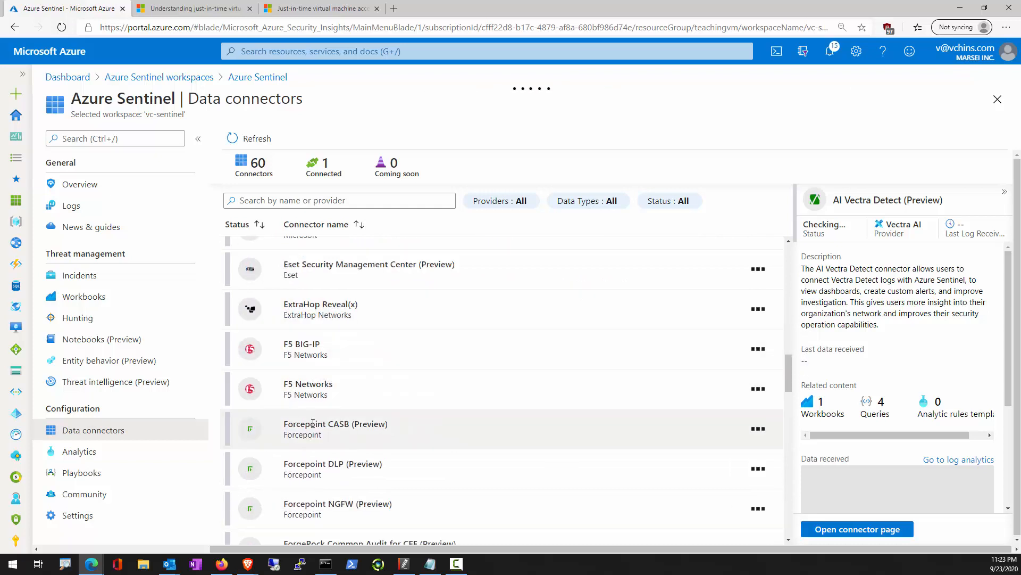
# Look through the remaining data connectors, including the Microsoft ones, and open the AI Vectra Detect (Preview) connector page.
pyautogui.scroll(-2, 313, 423)
pyautogui.scroll(-7, 313, 423)
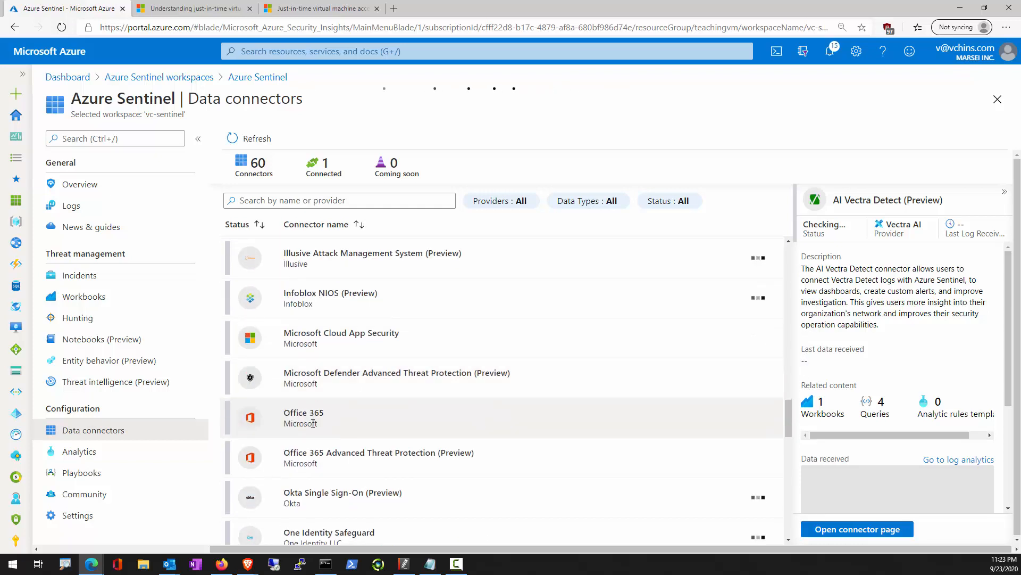
pyautogui.scroll(-2, 312, 426)
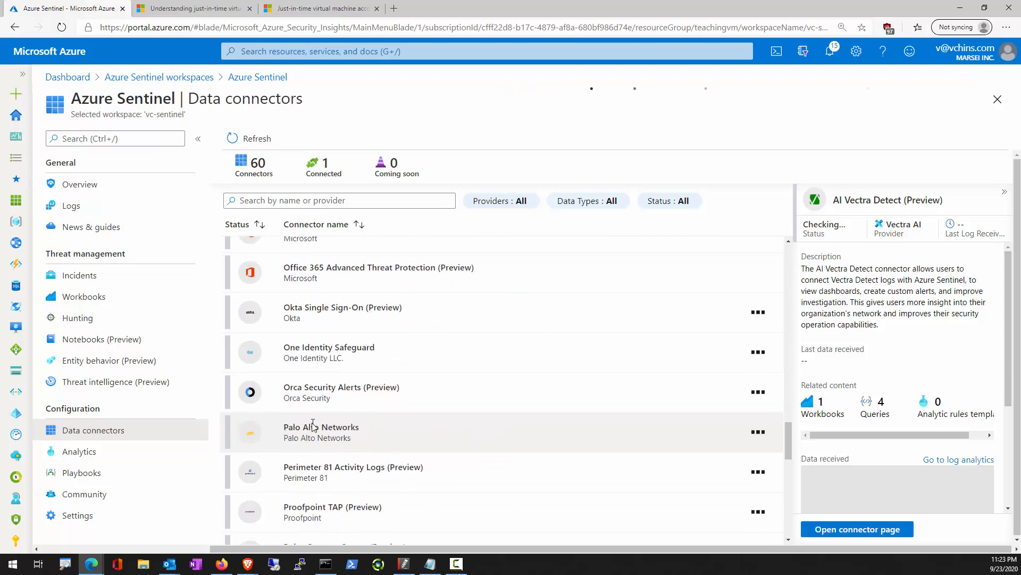
pyautogui.scroll(2, 548, 431)
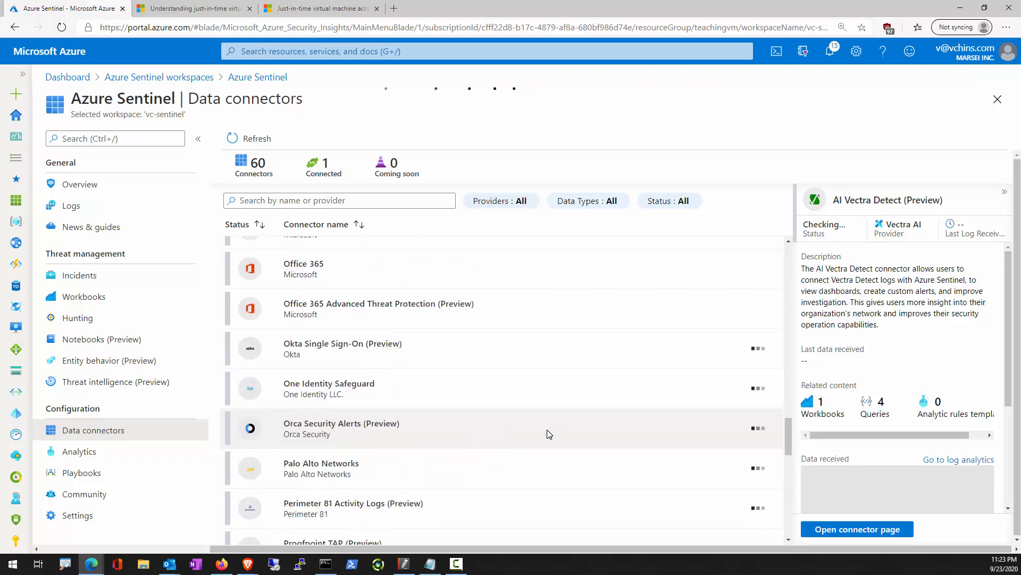
pyautogui.click(840, 531)
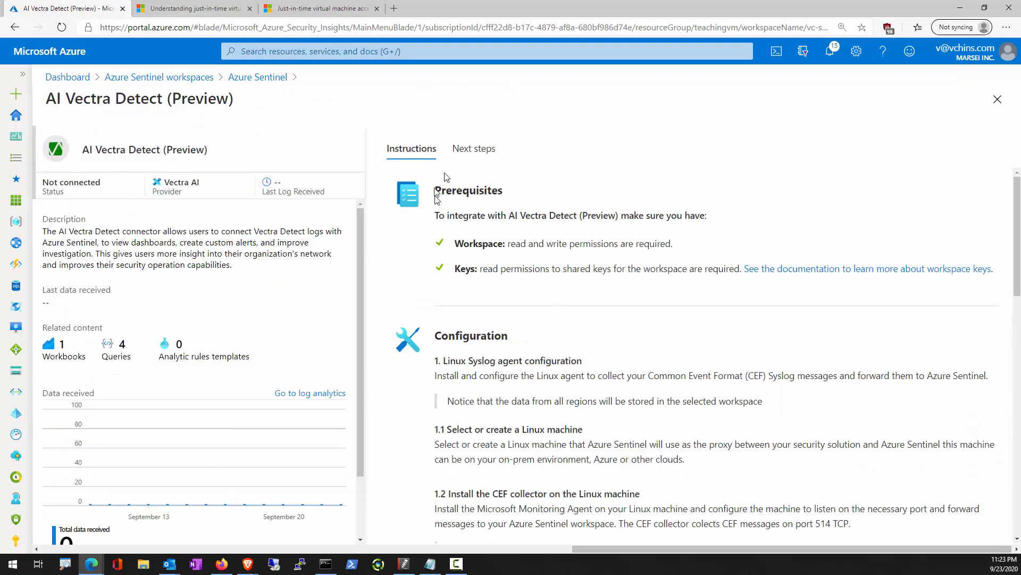
# Review the AI Vectra Detect connector's next steps, from its workbook and query samples down to the relevant analytic templates.
pyautogui.click(471, 155)
pyautogui.scroll(-1, 470, 319)
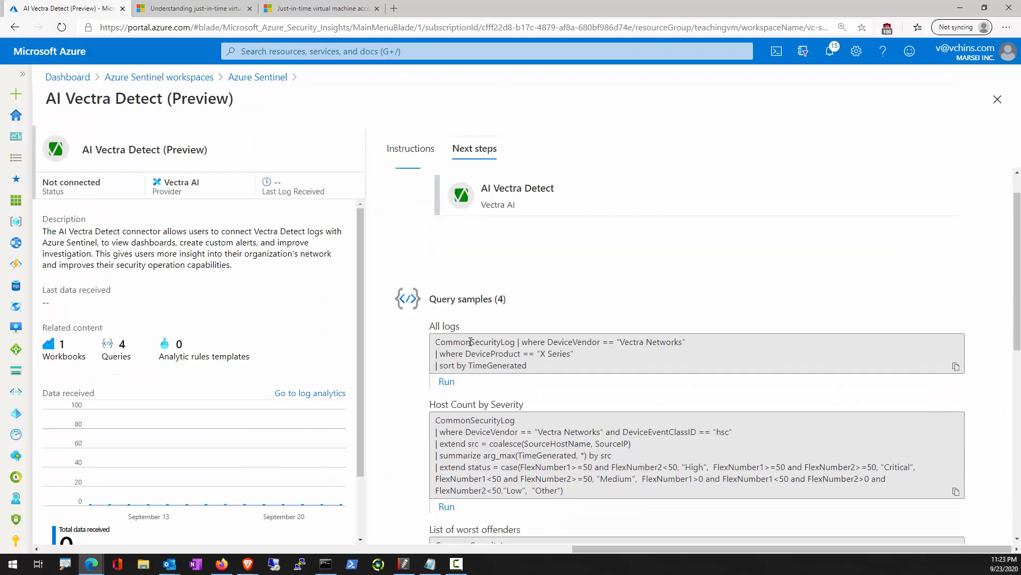
pyautogui.scroll(2, 494, 298)
pyautogui.scroll(-3, 495, 346)
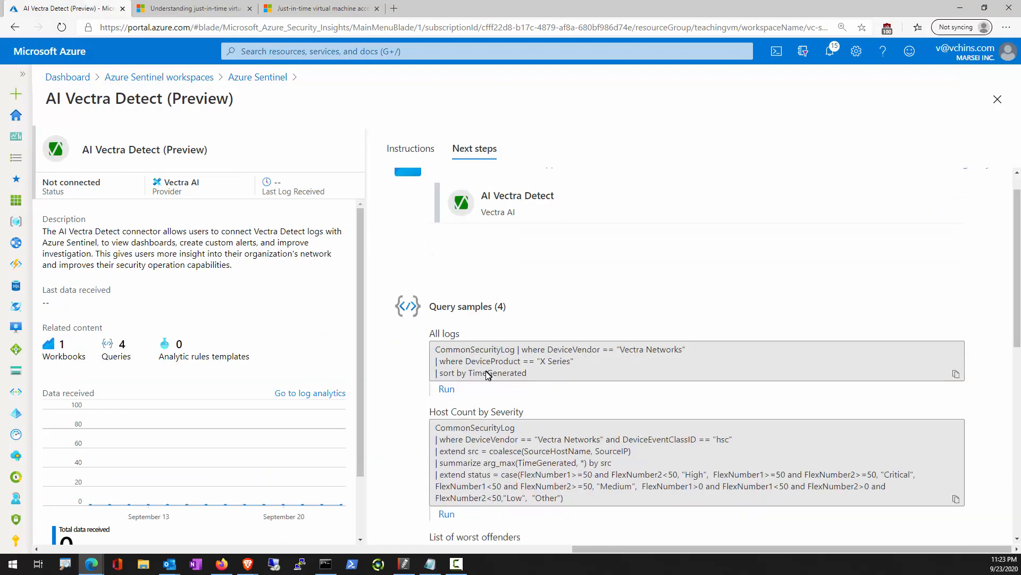
pyautogui.scroll(-7, 486, 374)
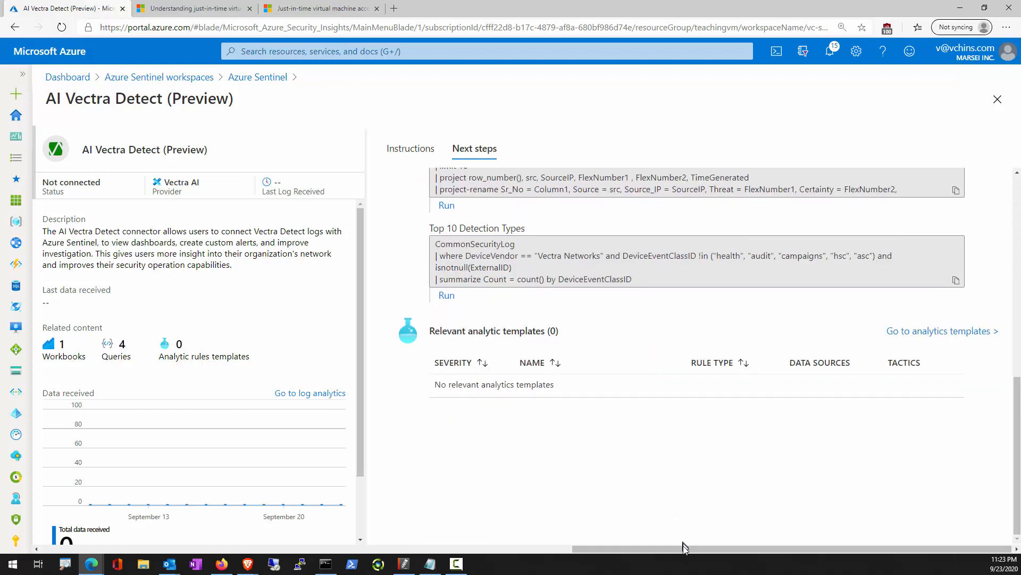
# Return to the vc-sentinel workspace menu and check its active analytic rules and its list of playbooks.
pyautogui.moveTo(683, 544); pyautogui.dragTo(161, 554)
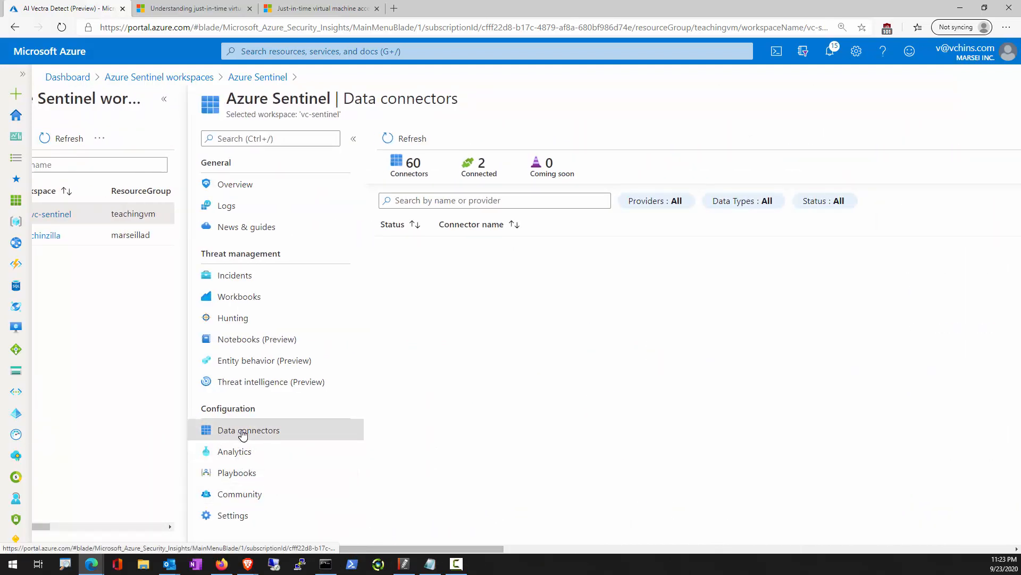
pyautogui.click(235, 452)
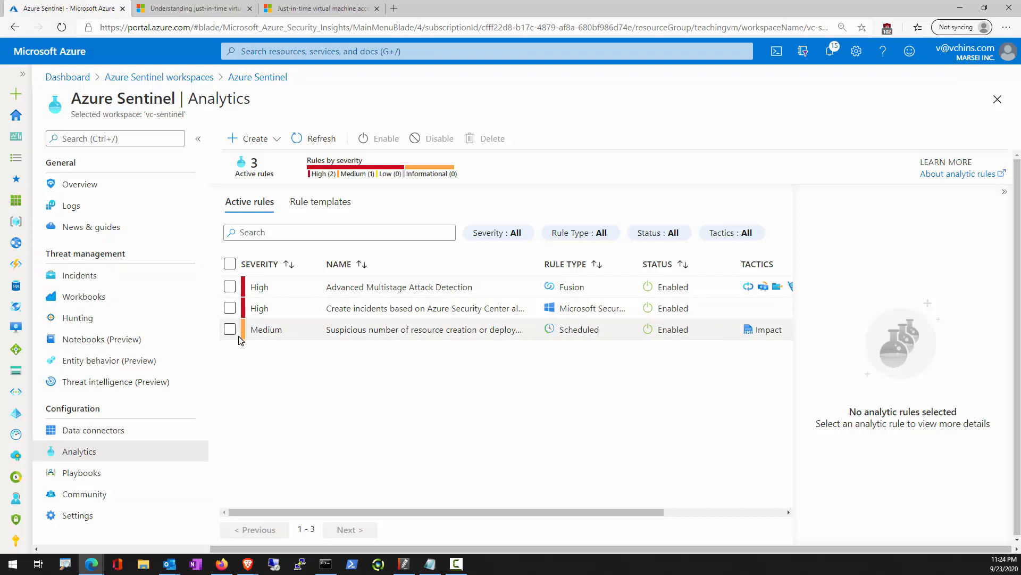
pyautogui.click(105, 473)
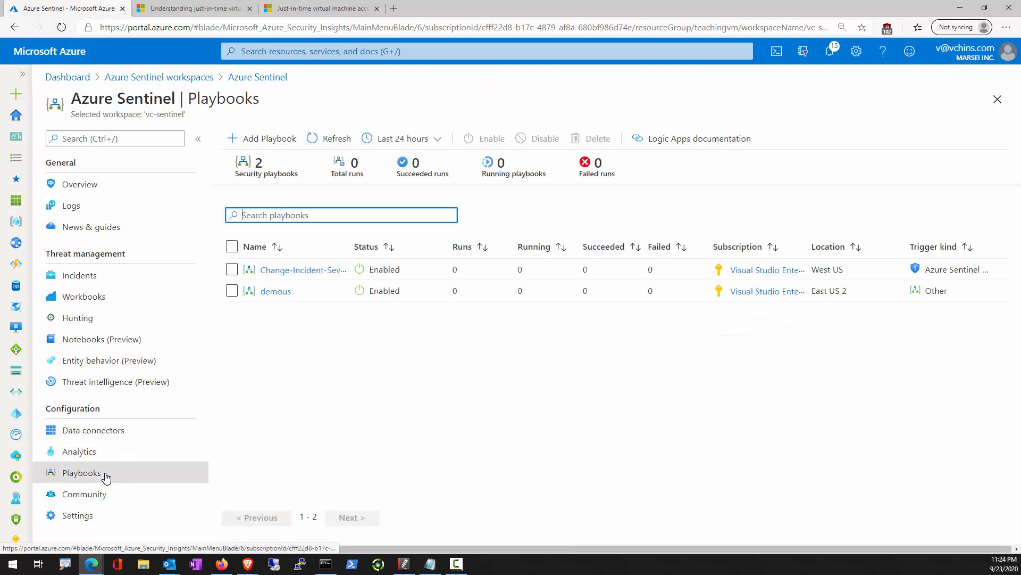